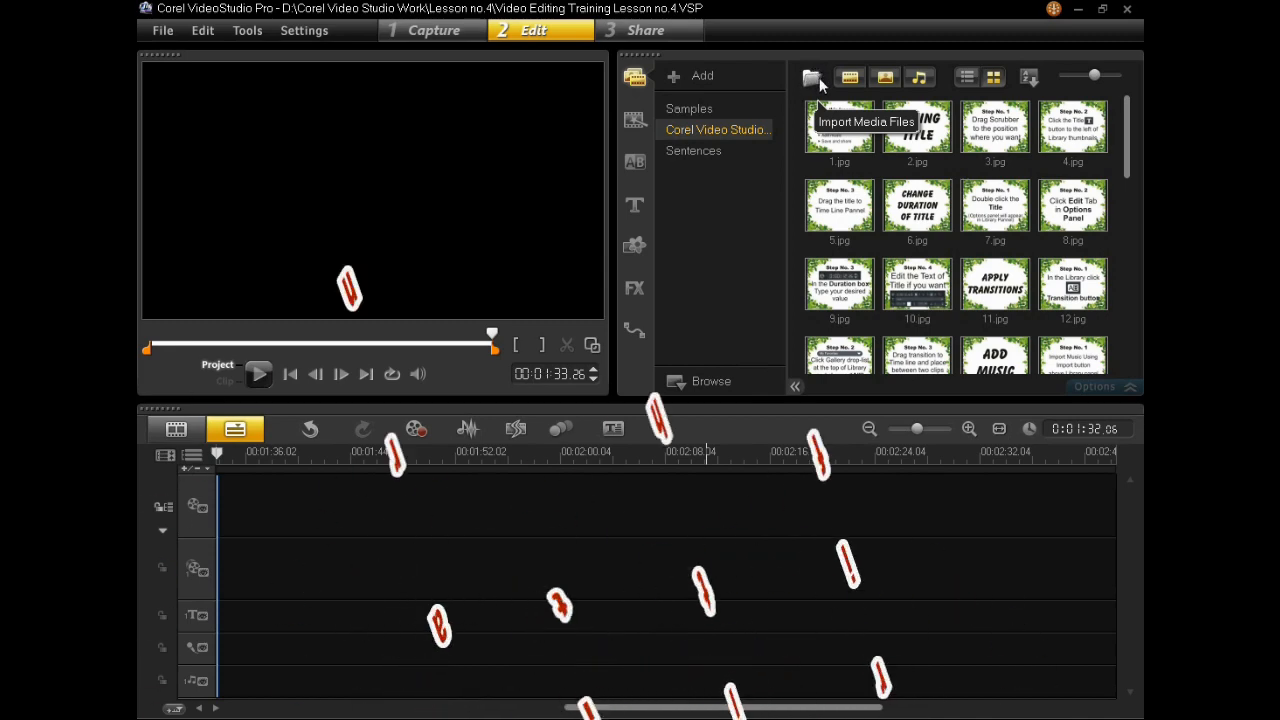
# Import the video "Urdu Story رحم دلی کا بدلہ" from F:\Stories\Recorded Stories and place it on the video track after 2b.jpg.
pyautogui.click(810, 79)
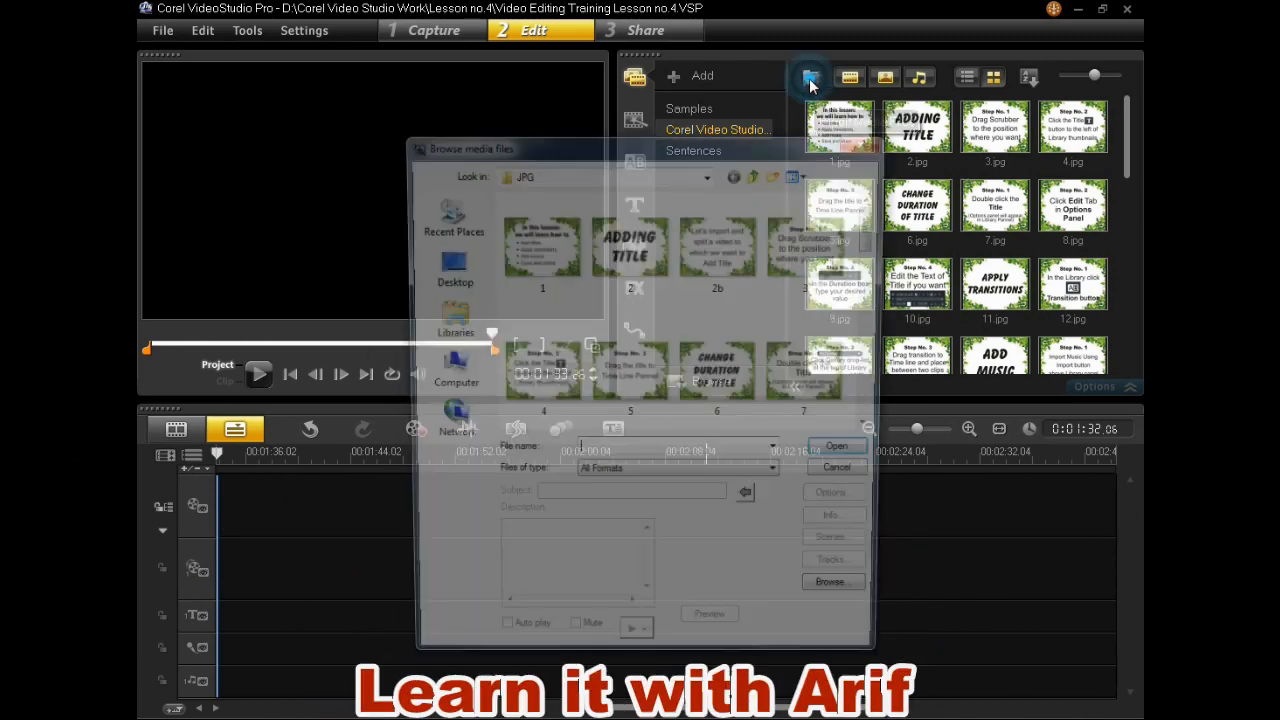
pyautogui.moveTo(742, 153); pyautogui.dragTo(765, 126)
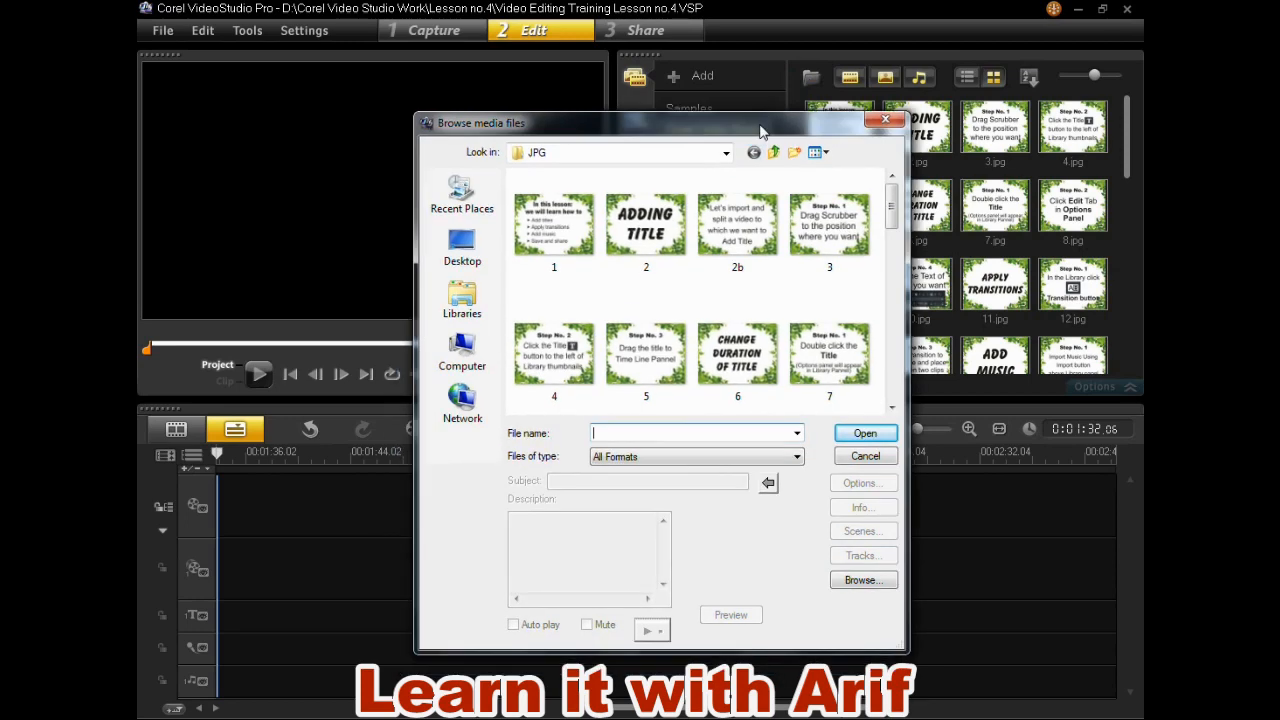
pyautogui.click(468, 353)
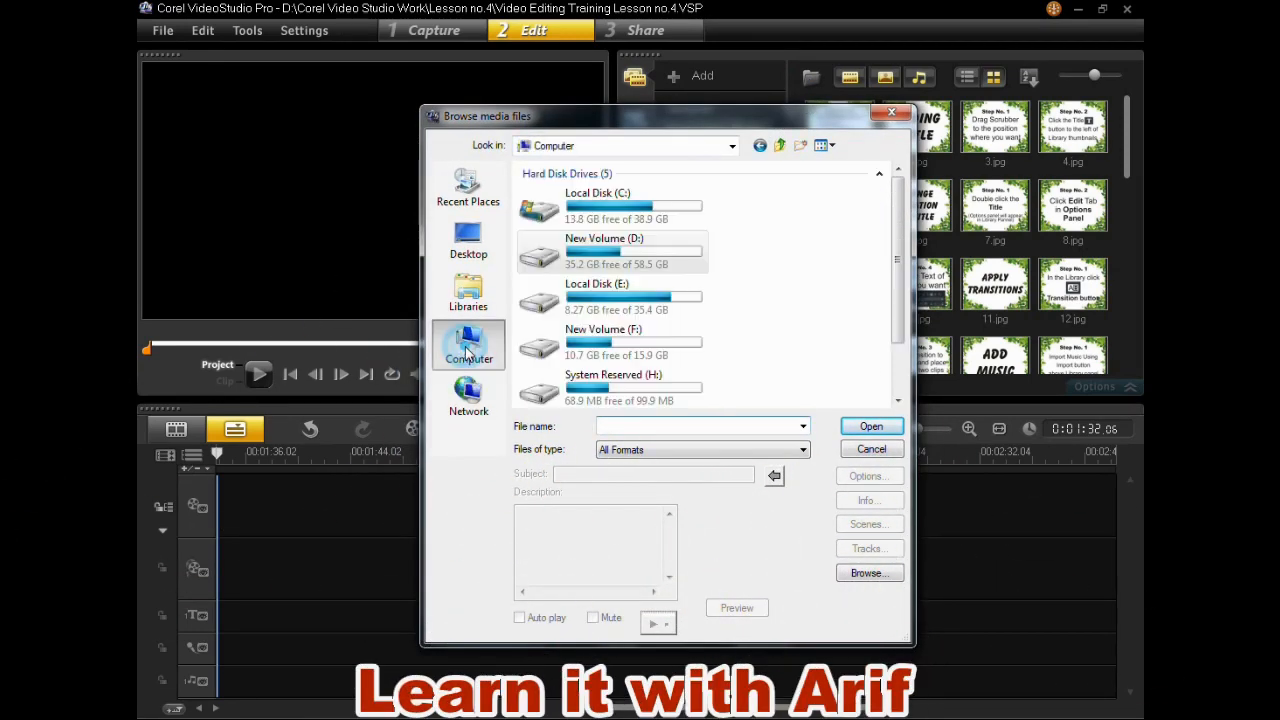
pyautogui.doubleClick(632, 345)
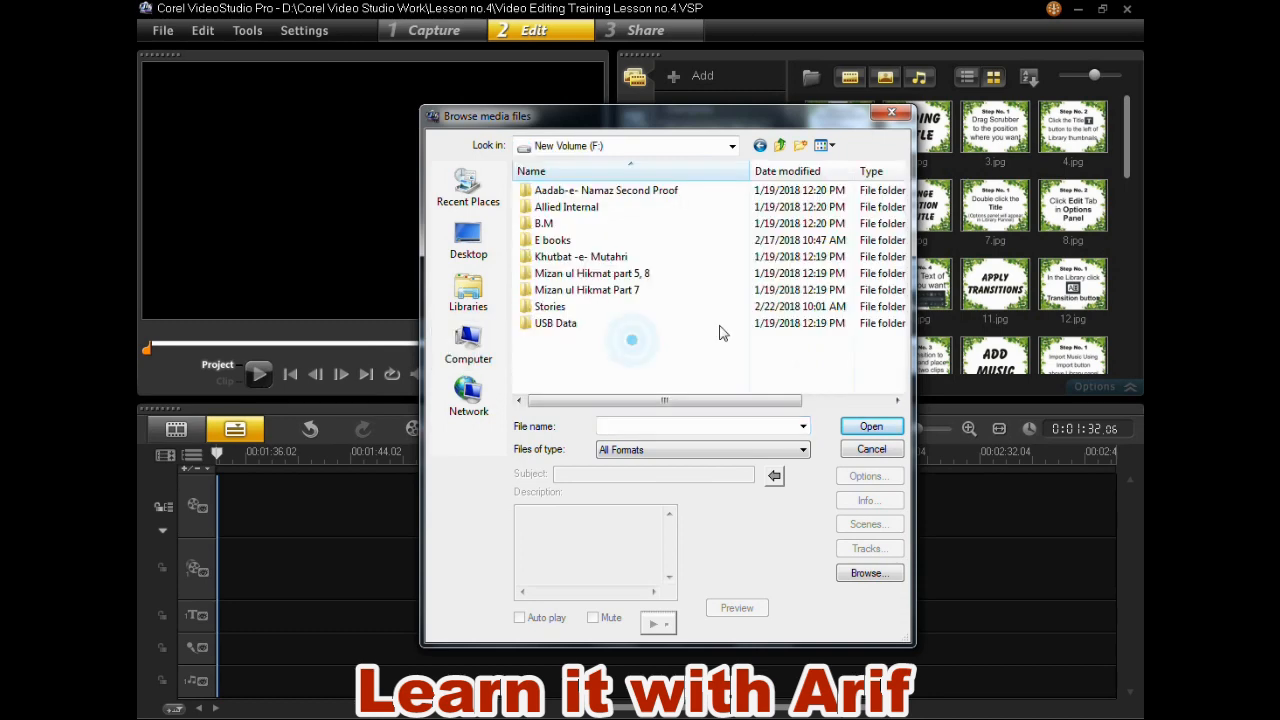
pyautogui.doubleClick(584, 309)
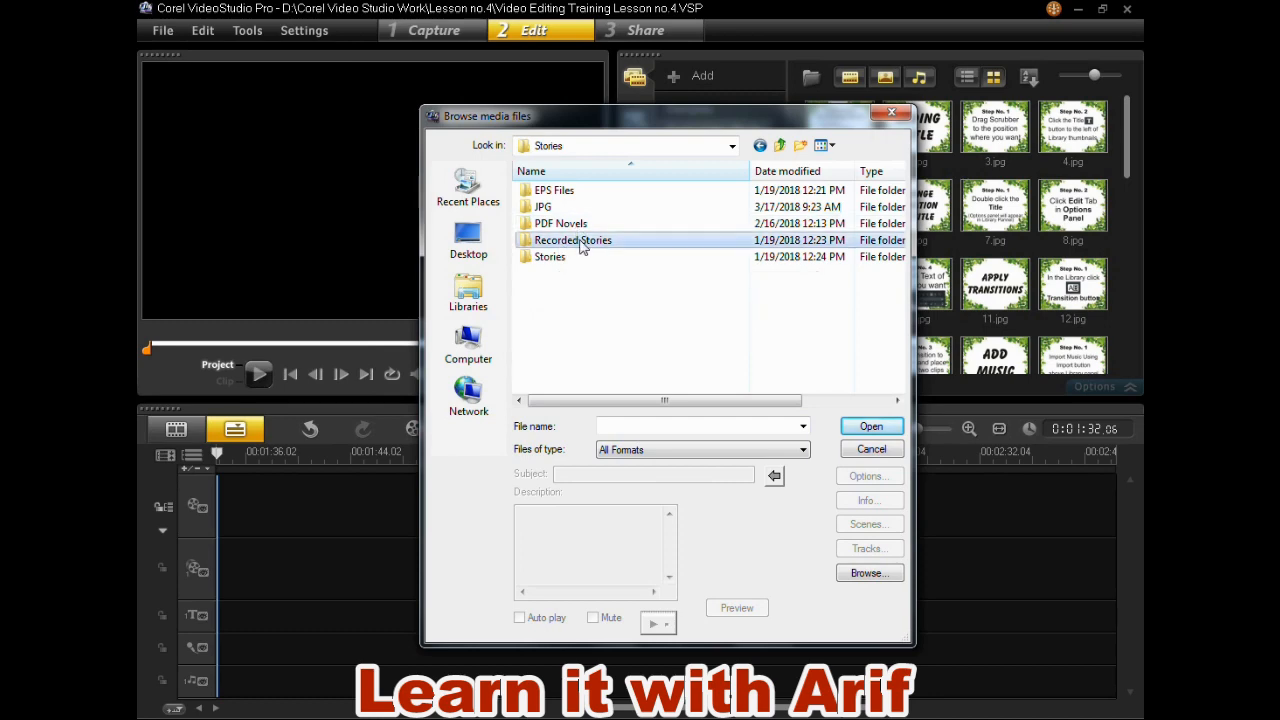
pyautogui.doubleClick(581, 242)
pyautogui.moveTo(897, 195); pyautogui.dragTo(885, 410)
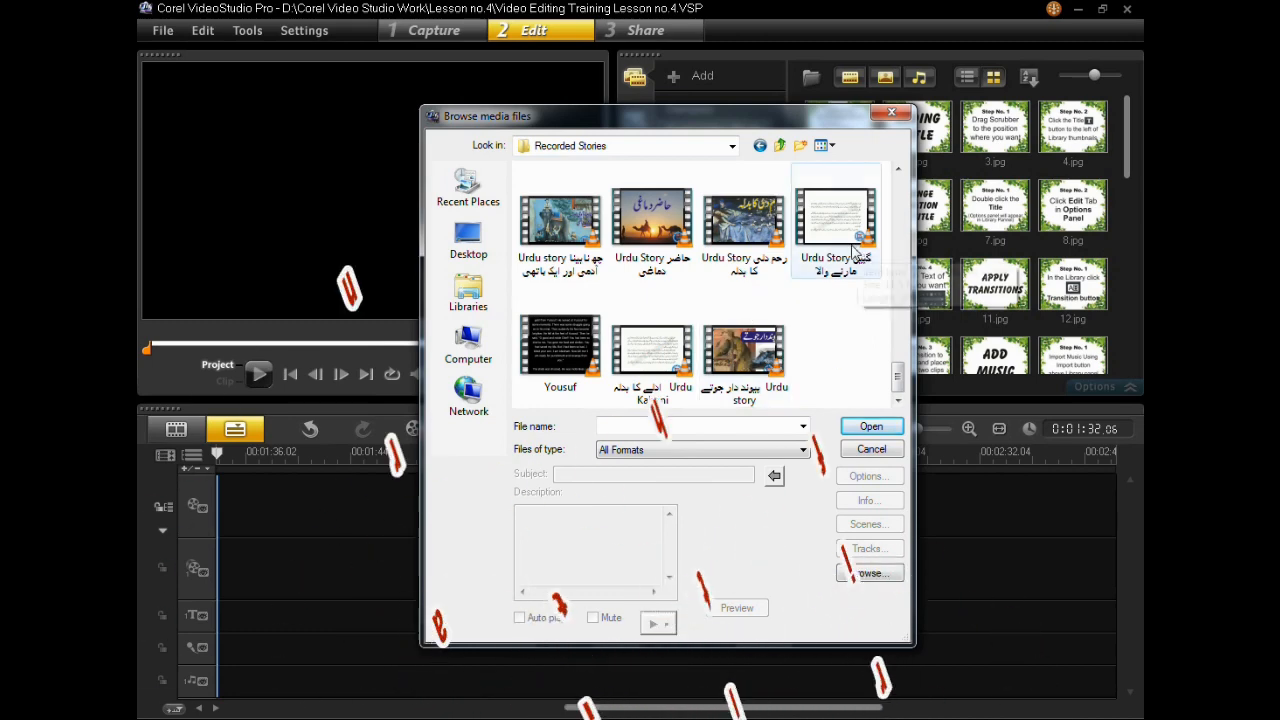
pyautogui.click(765, 236)
pyautogui.doubleClick(765, 236)
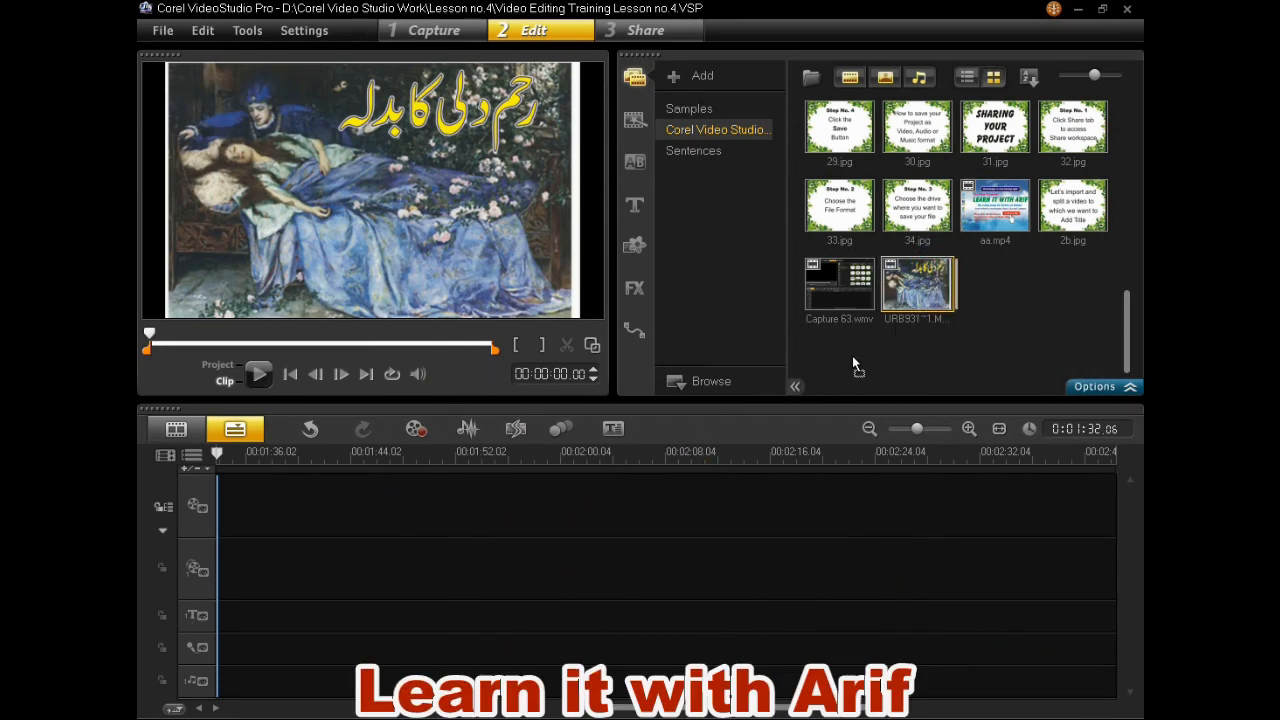
pyautogui.moveTo(728, 443); pyautogui.dragTo(670, 505)
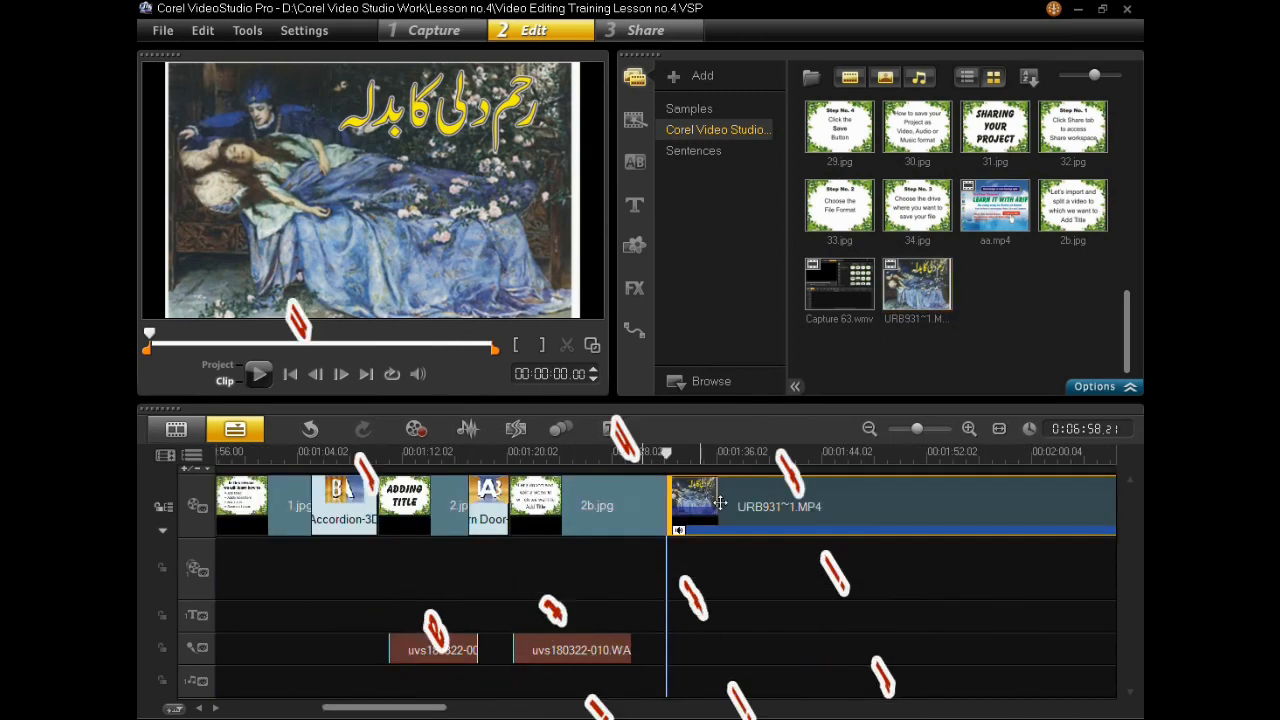
# Split the story video on the timeline into consecutive parts of about 20 seconds each, with the first cut at about 00:01:53.
pyautogui.scroll(-5, 671, 571)
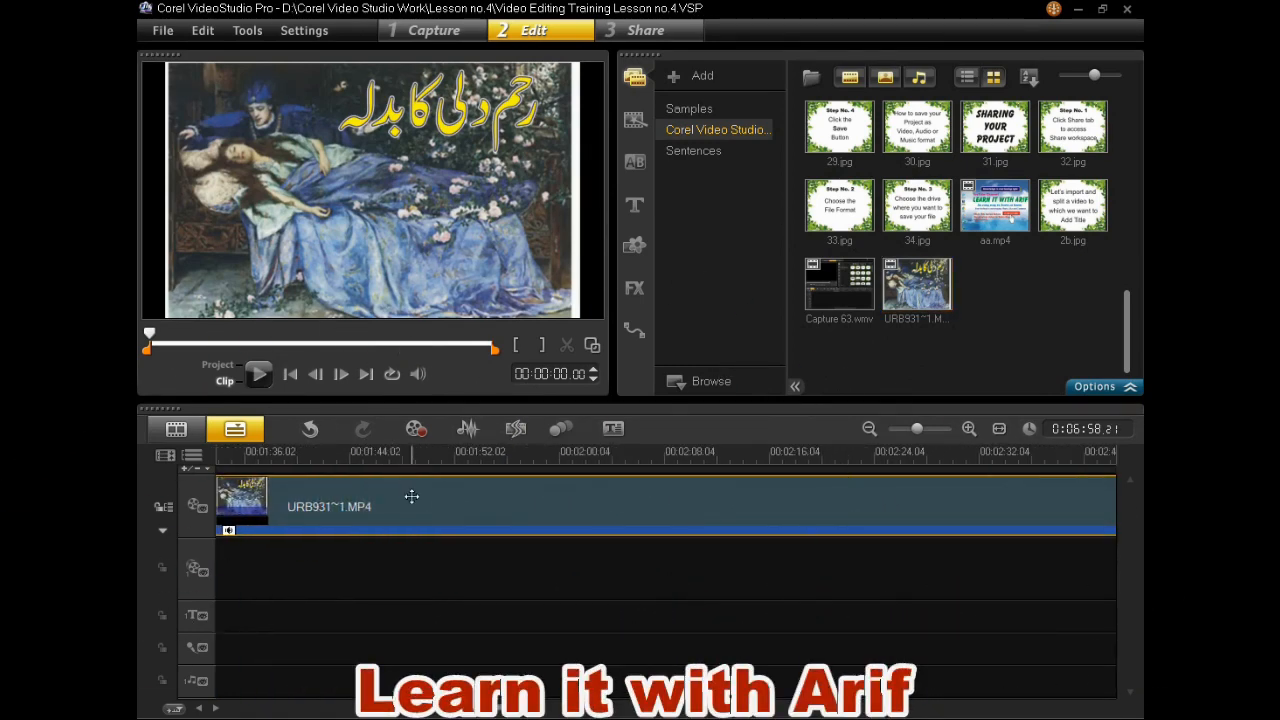
pyautogui.click(447, 455)
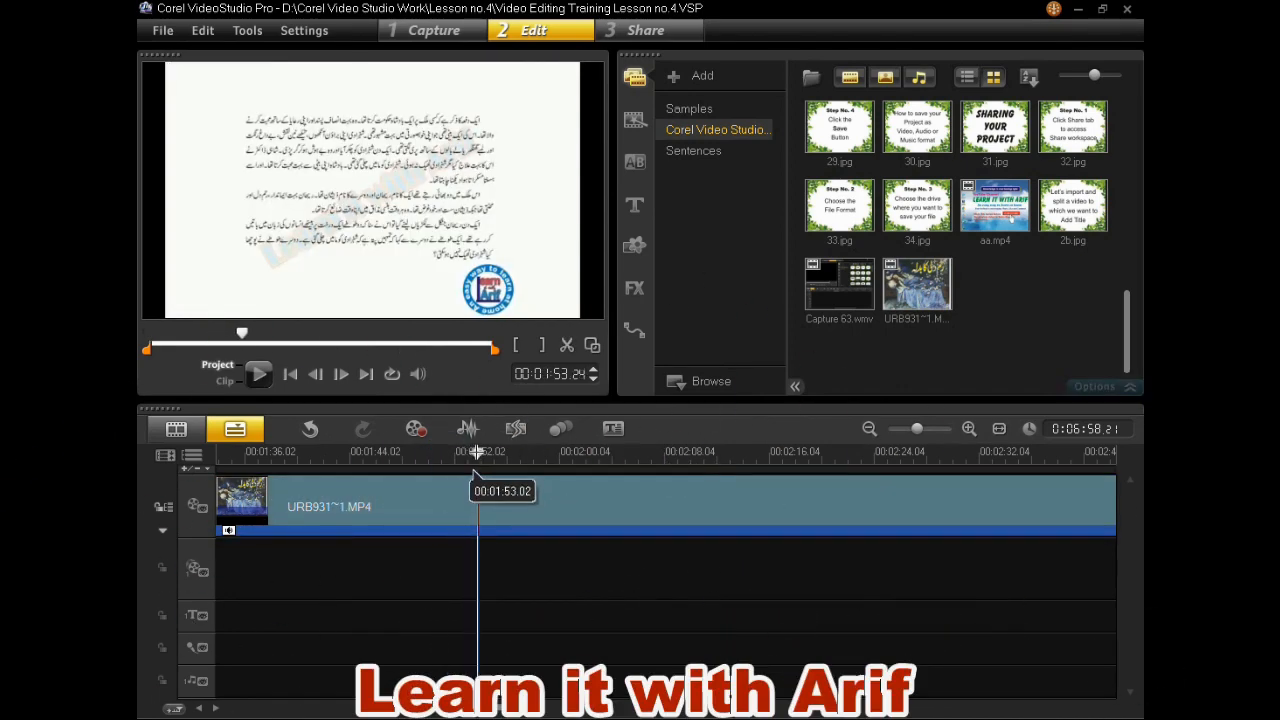
pyautogui.click(566, 345)
pyautogui.click(679, 455)
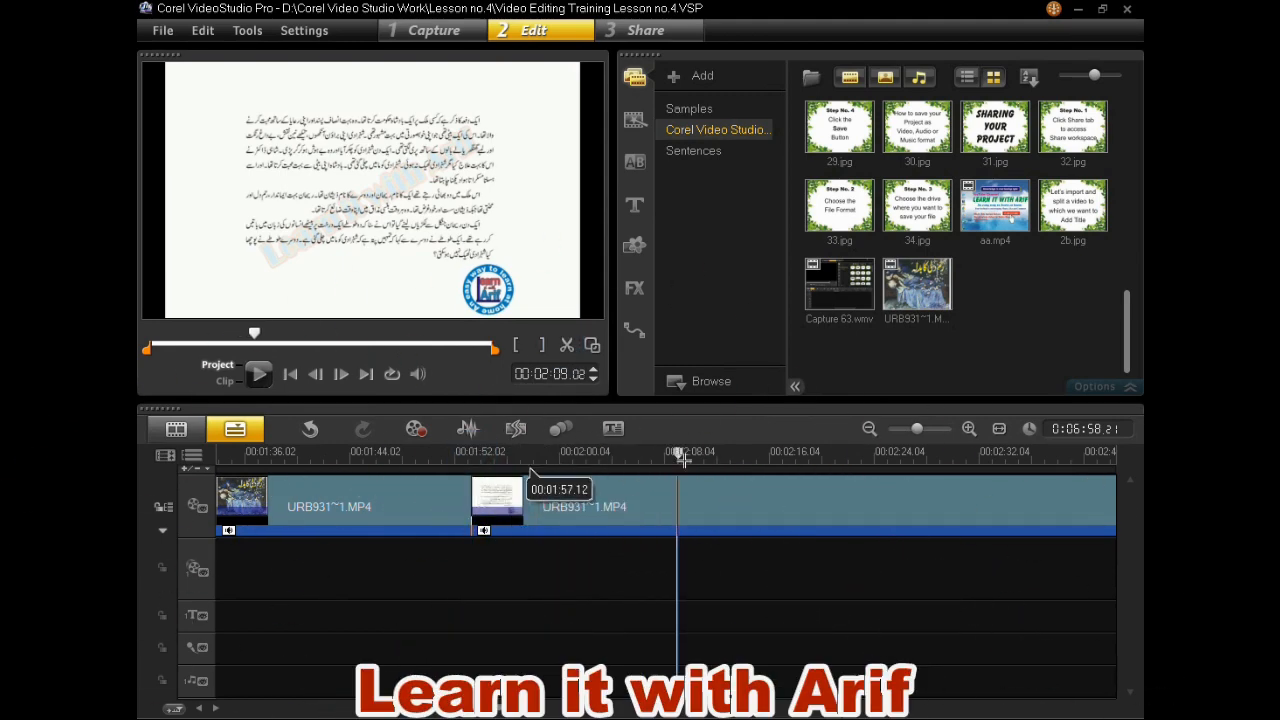
pyautogui.click(568, 346)
pyautogui.moveTo(754, 453); pyautogui.dragTo(994, 453)
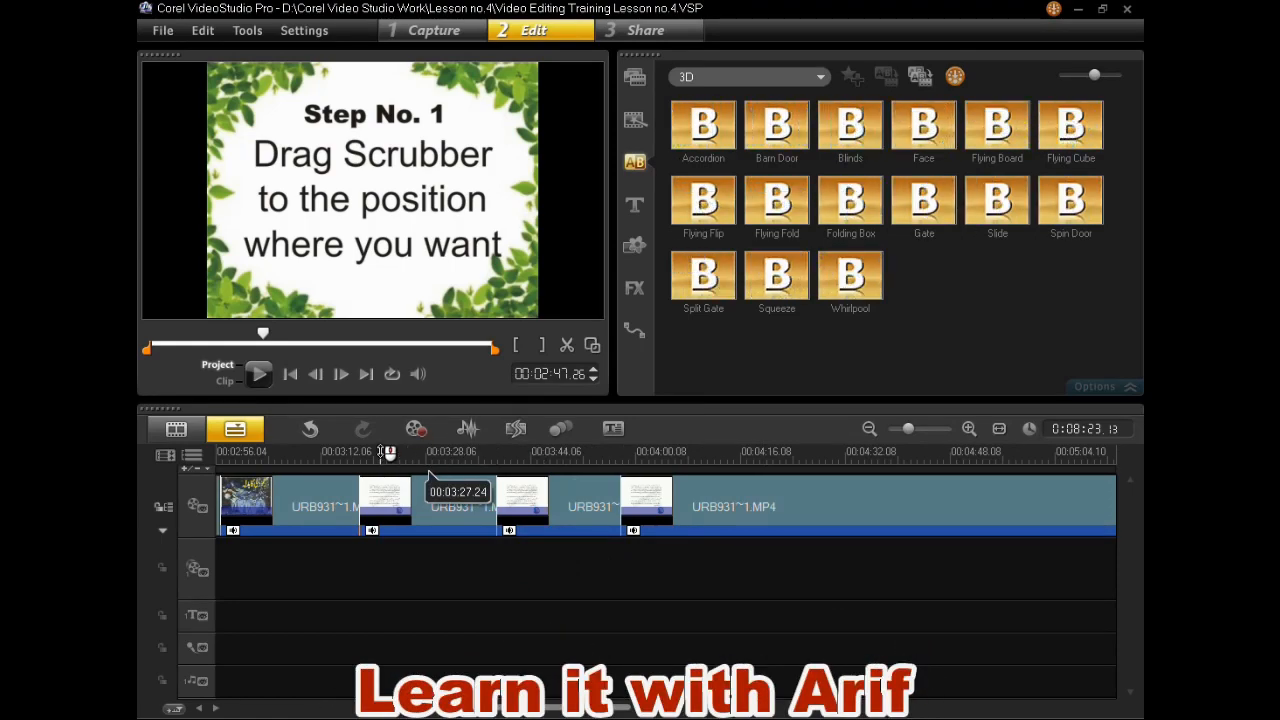
# Move the playhead to the start of the first story video part, at 00:02:57.02.
pyautogui.click(343, 452)
pyautogui.moveTo(343, 452); pyautogui.dragTo(338, 455)
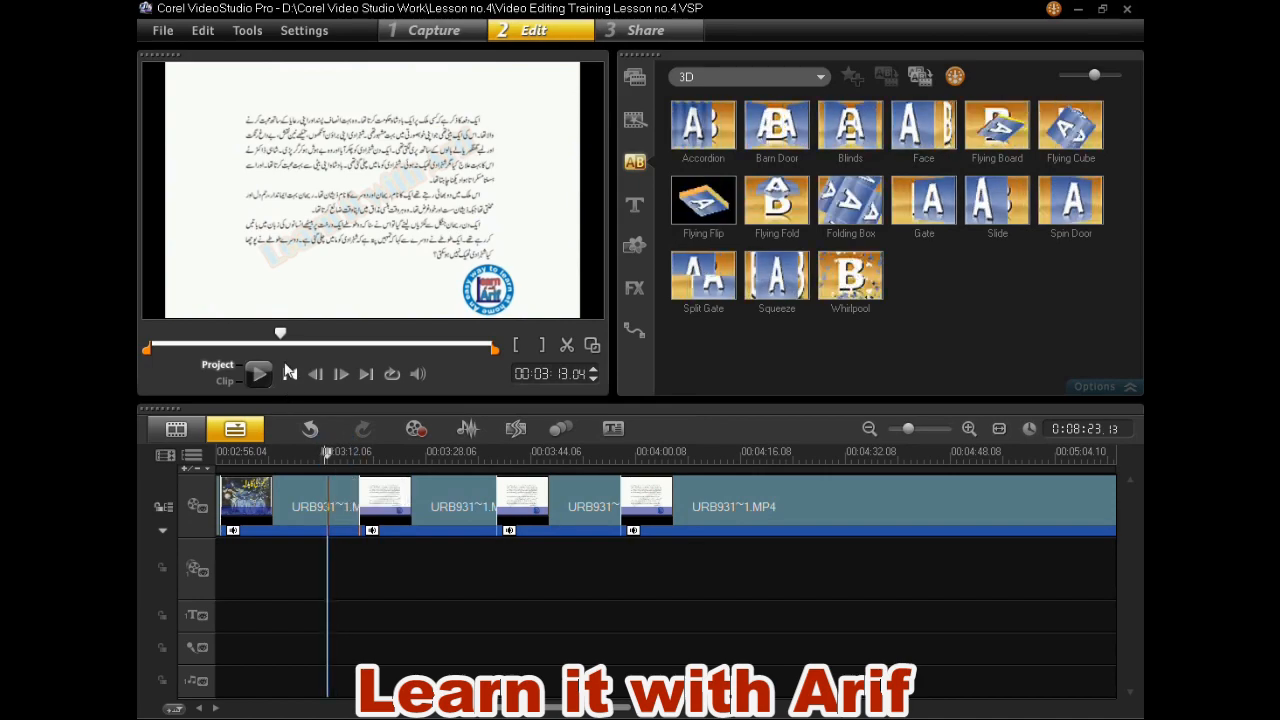
pyautogui.moveTo(282, 335)
pyautogui.mouseDown()
pyautogui.moveTo(257, 334)
pyautogui.moveTo(271, 336)
pyautogui.mouseUp()
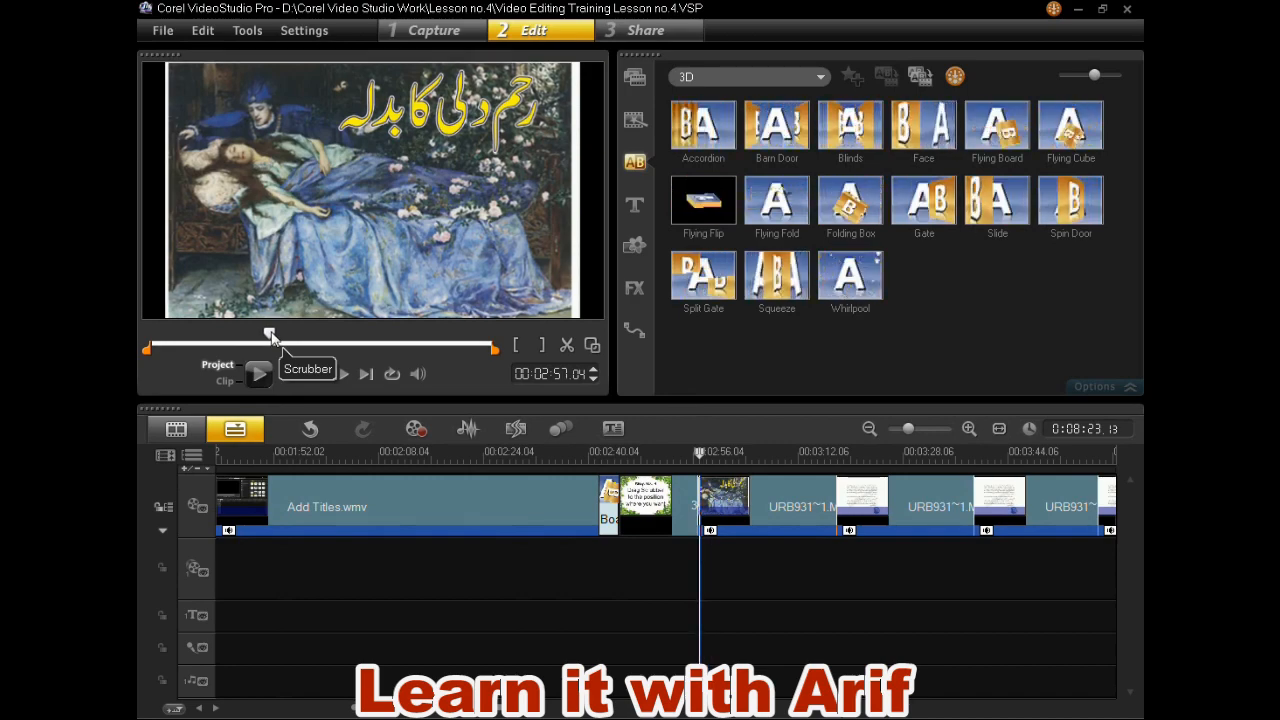
pyautogui.moveTo(700, 452); pyautogui.dragTo(699, 452)
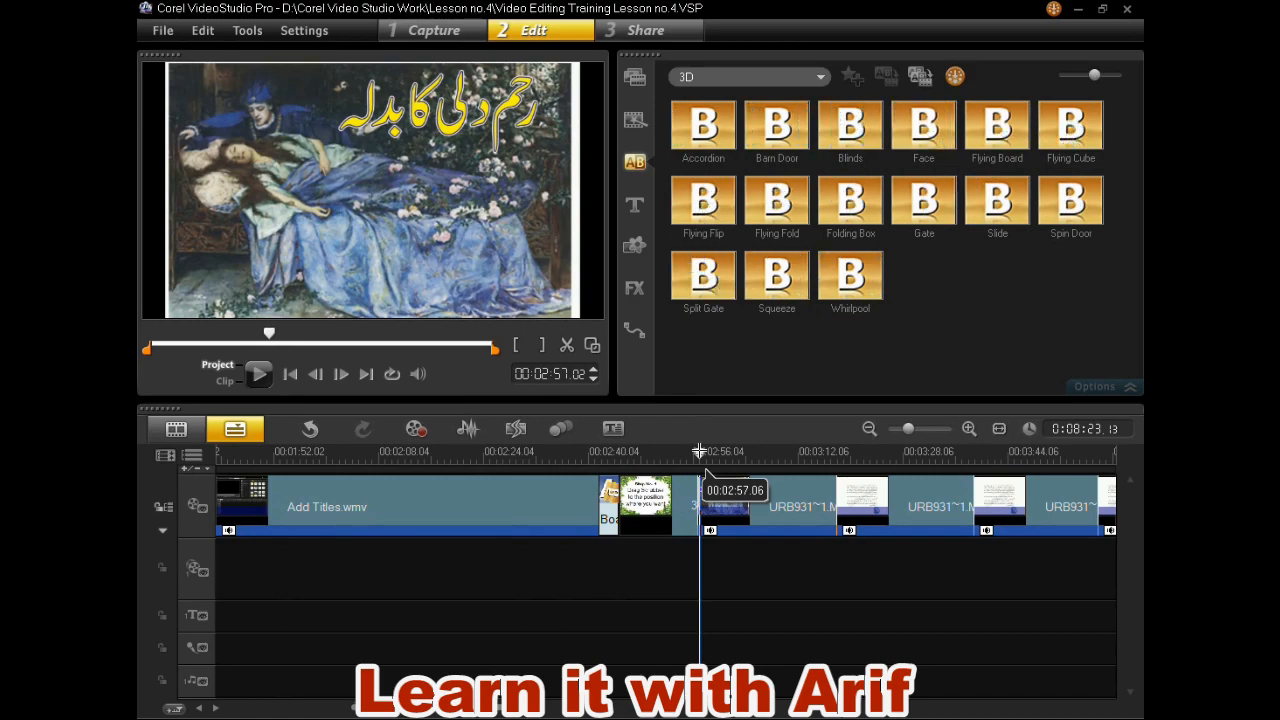
pyautogui.hscroll(5, 762, 540)
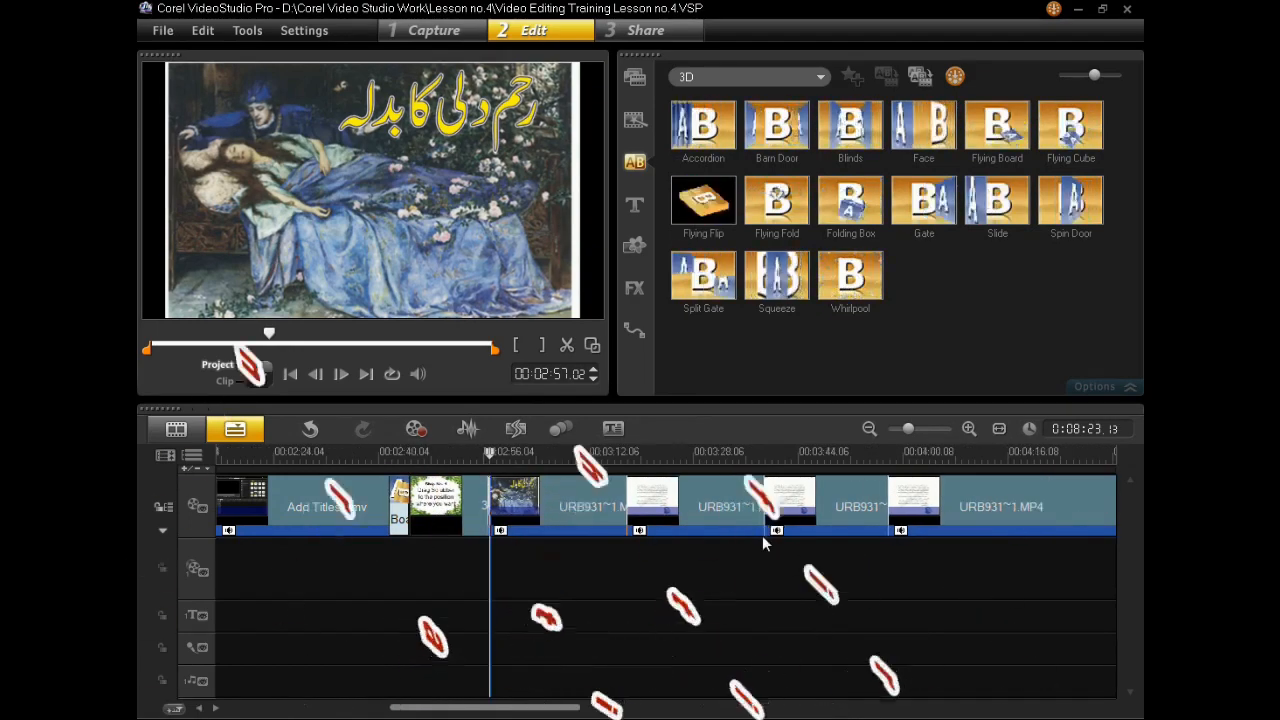
pyautogui.hscroll(1, 762, 535)
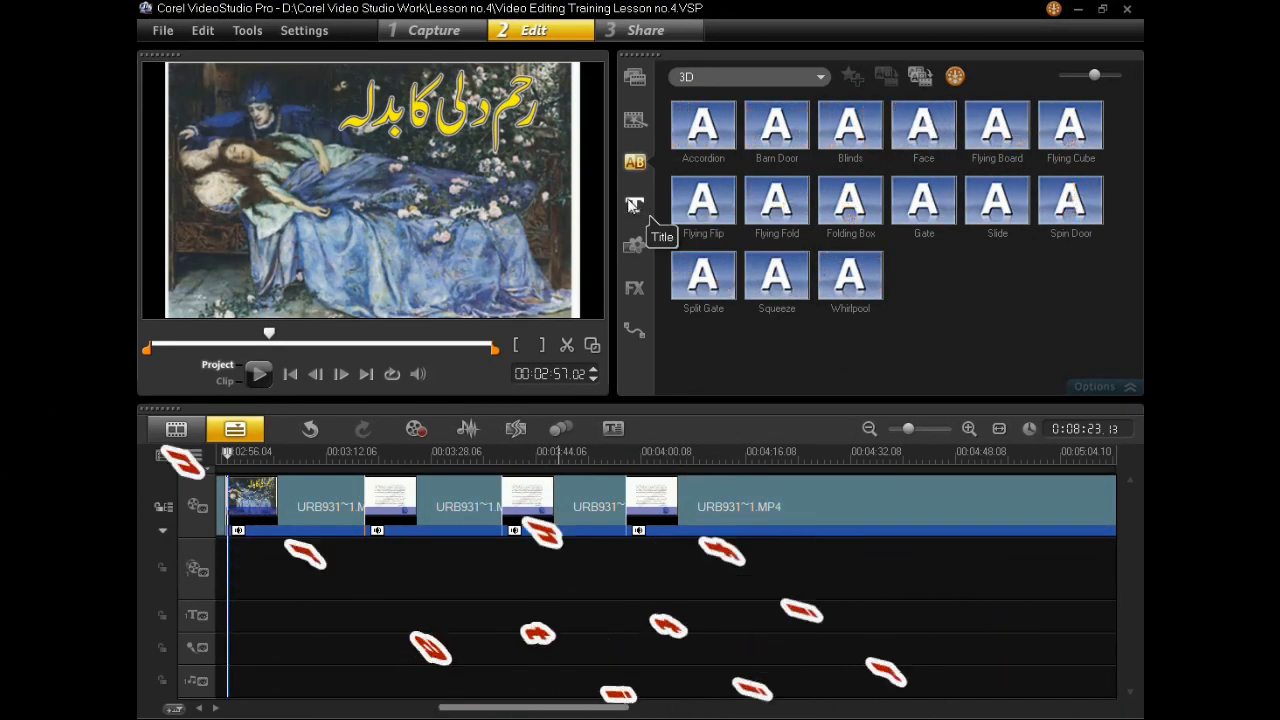
# Browse the Title category of the title presets and place a bold italic white "Lorem ipsum" title at the first story part.
pyautogui.click(636, 205)
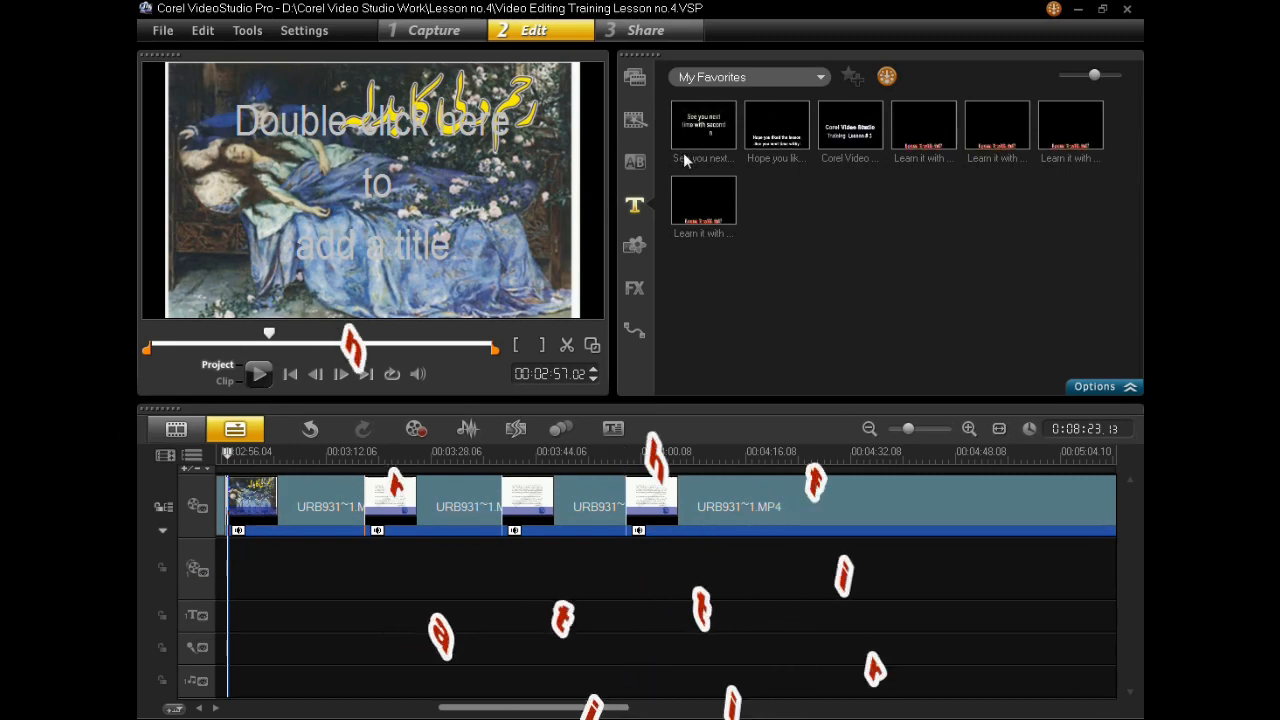
pyautogui.scroll(-5, 711, 537)
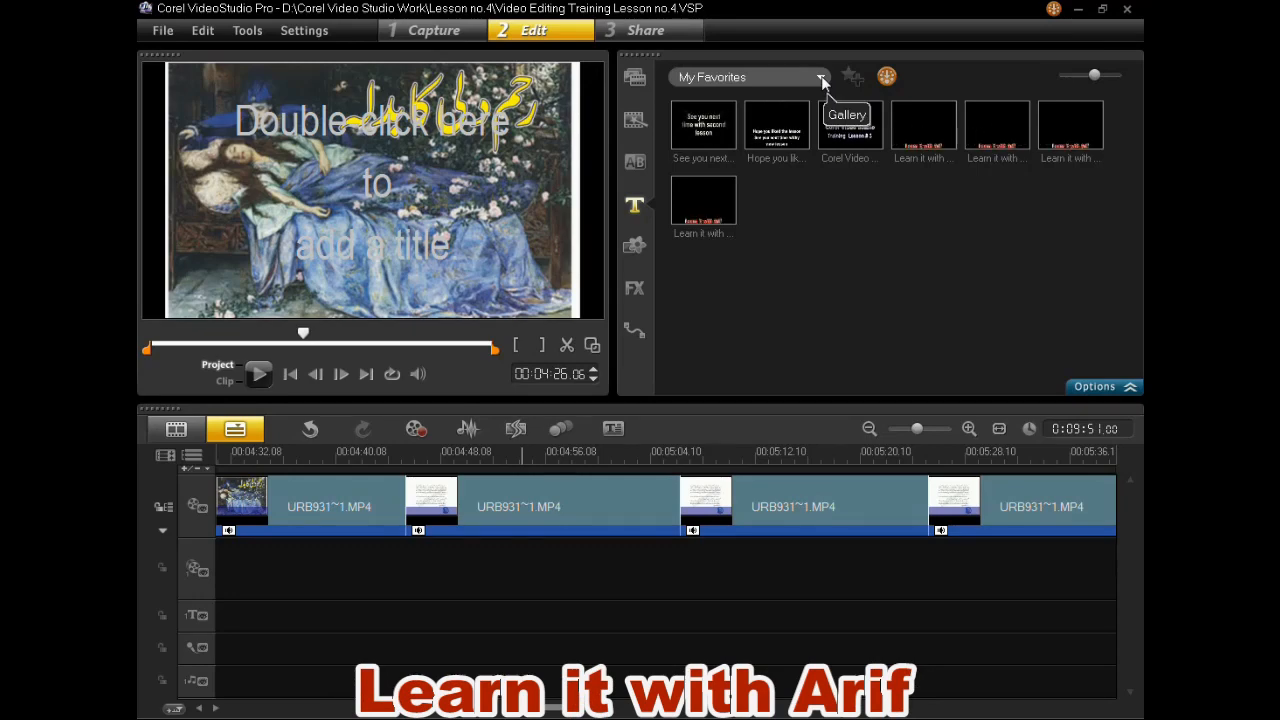
pyautogui.click(821, 78)
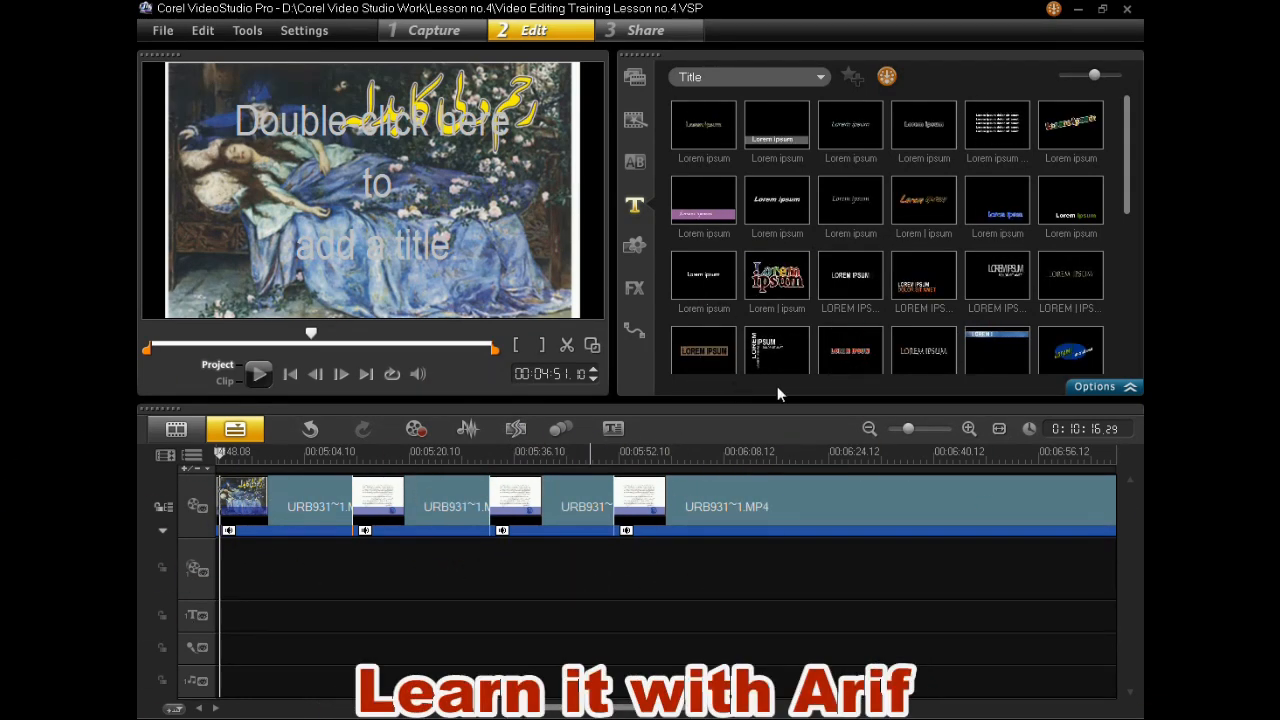
pyautogui.click(786, 202)
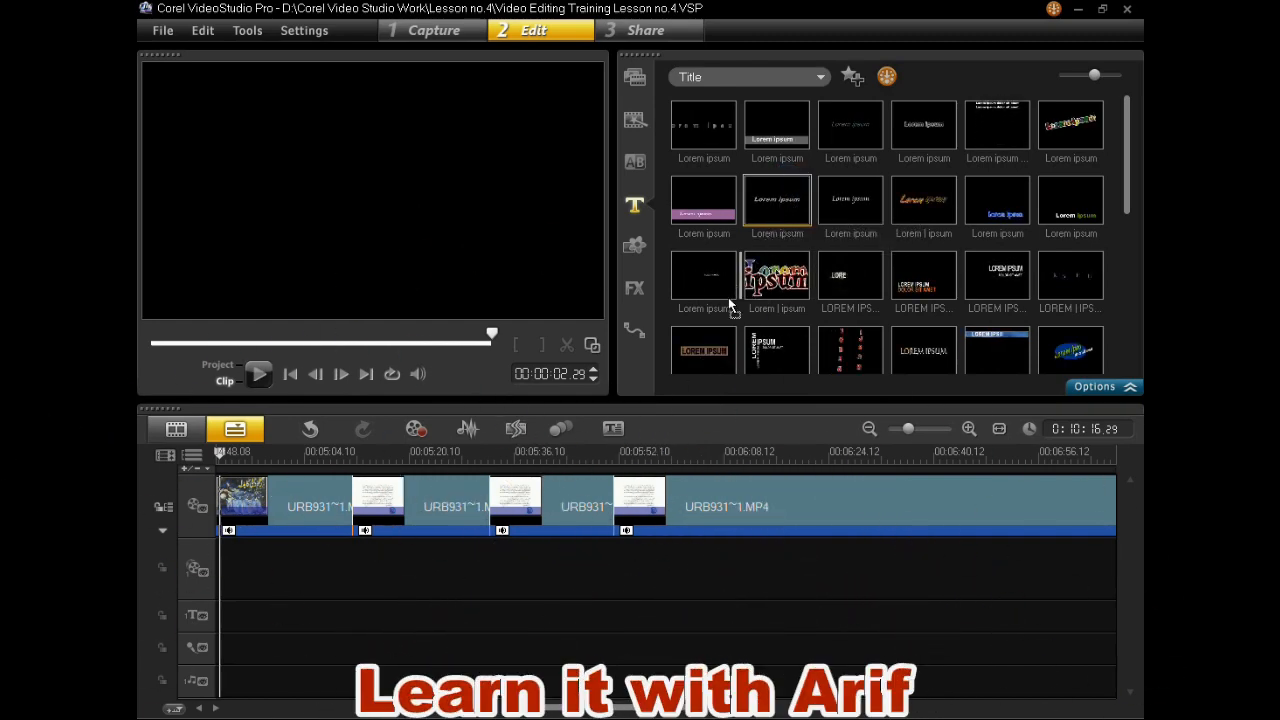
pyautogui.moveTo(777, 200); pyautogui.dragTo(235, 627)
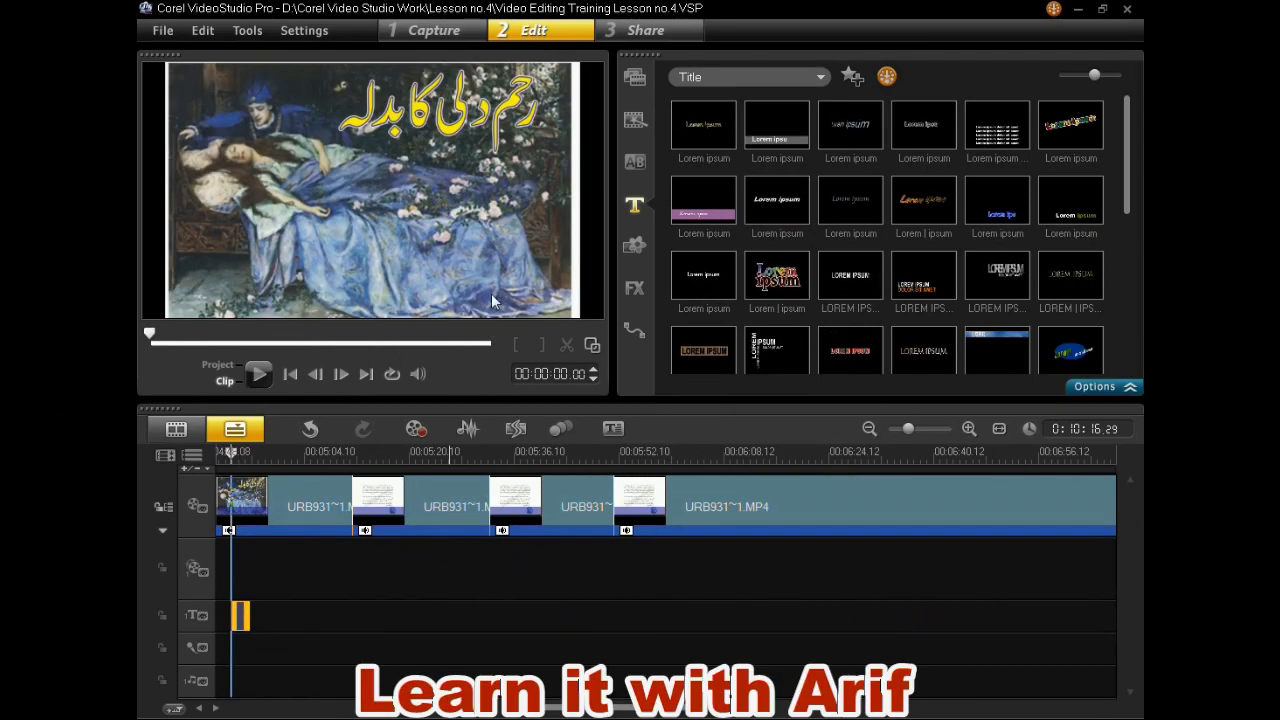
# Add three different preset titles to the title track, one at the start of each of the second, third and fourth story parts.
pyautogui.click(930, 200)
pyautogui.moveTo(928, 200); pyautogui.dragTo(362, 634)
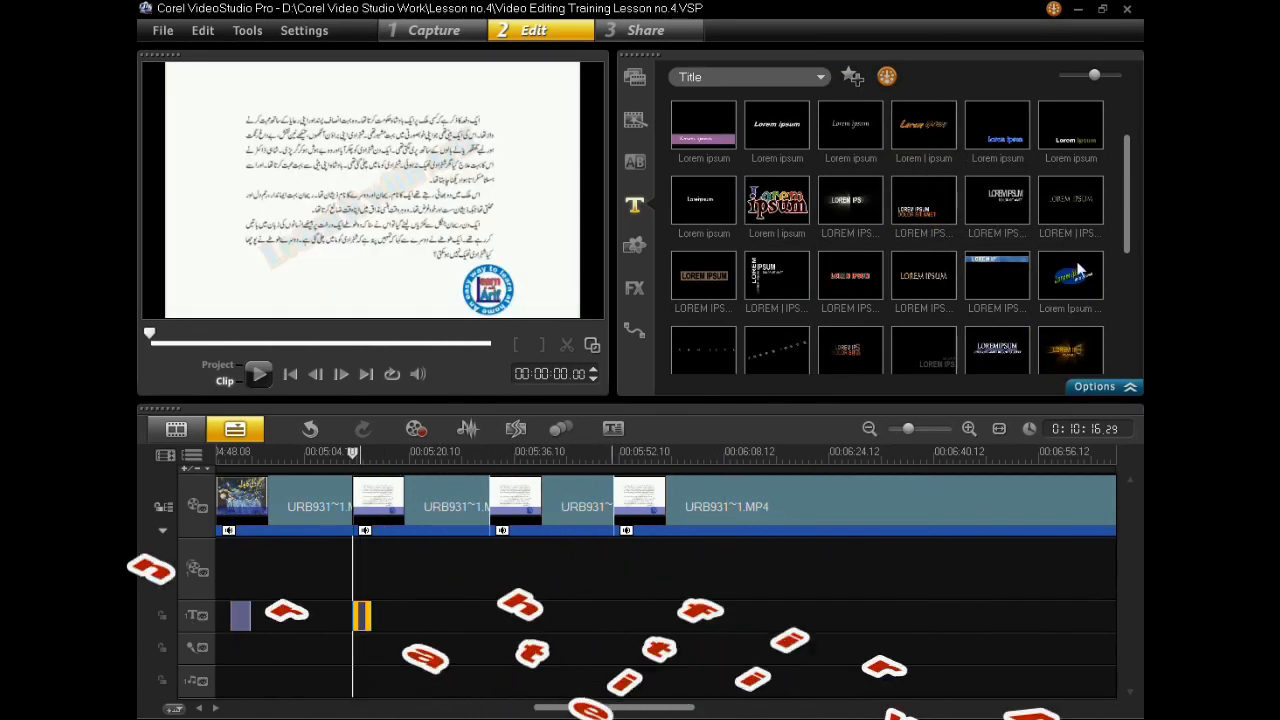
pyautogui.moveTo(1063, 201); pyautogui.dragTo(713, 459)
pyautogui.moveTo(498, 624); pyautogui.dragTo(498, 624)
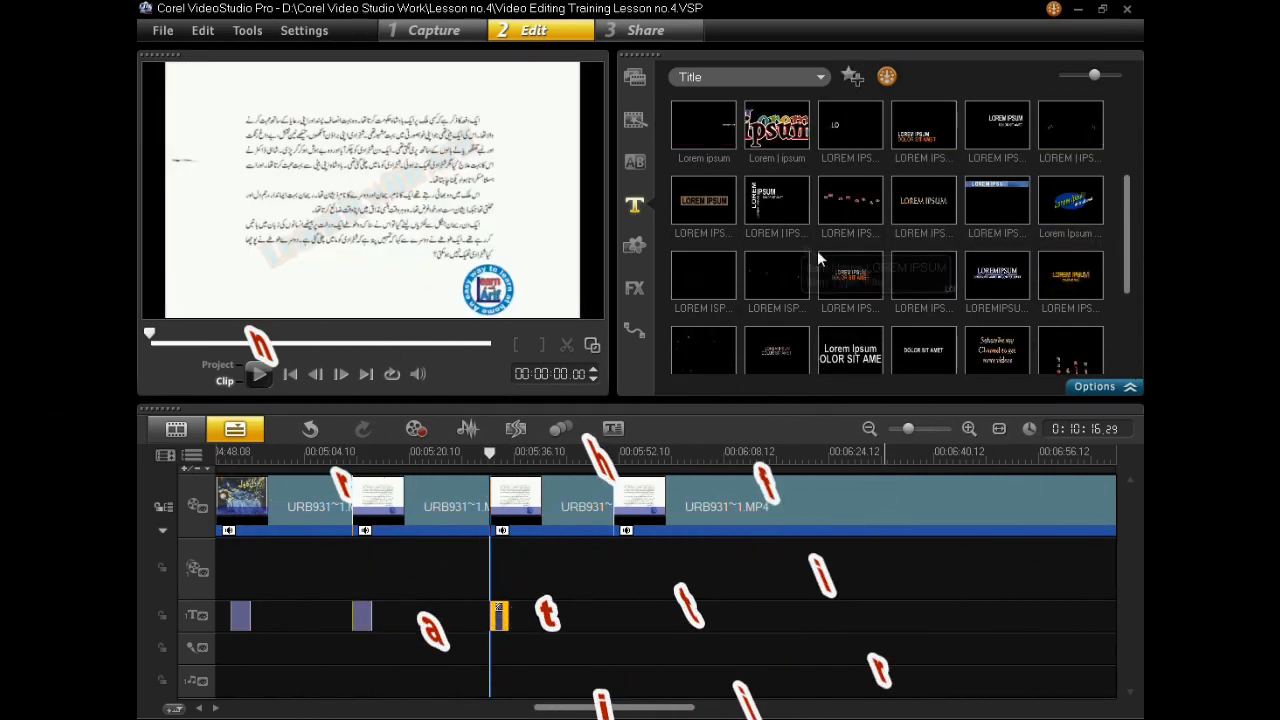
pyautogui.moveTo(852, 197); pyautogui.dragTo(653, 620)
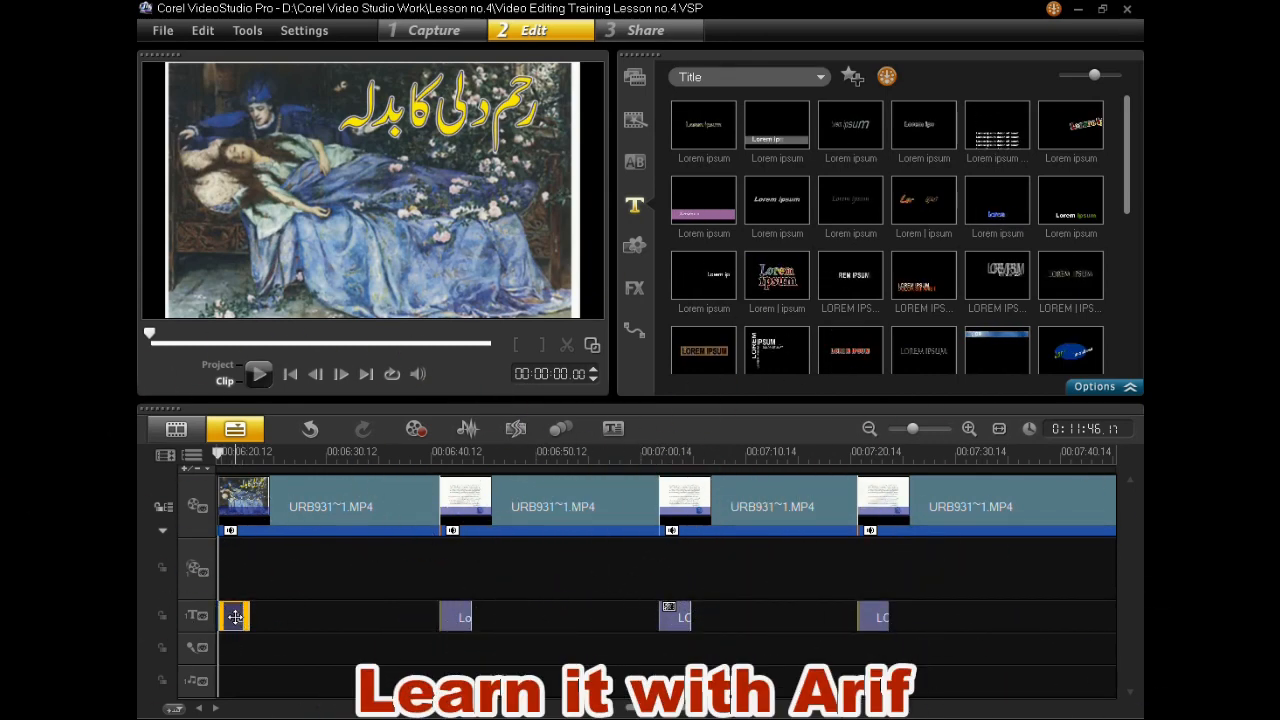
# Set the duration of the first title on the title track to 5 seconds.
pyautogui.doubleClick(235, 617)
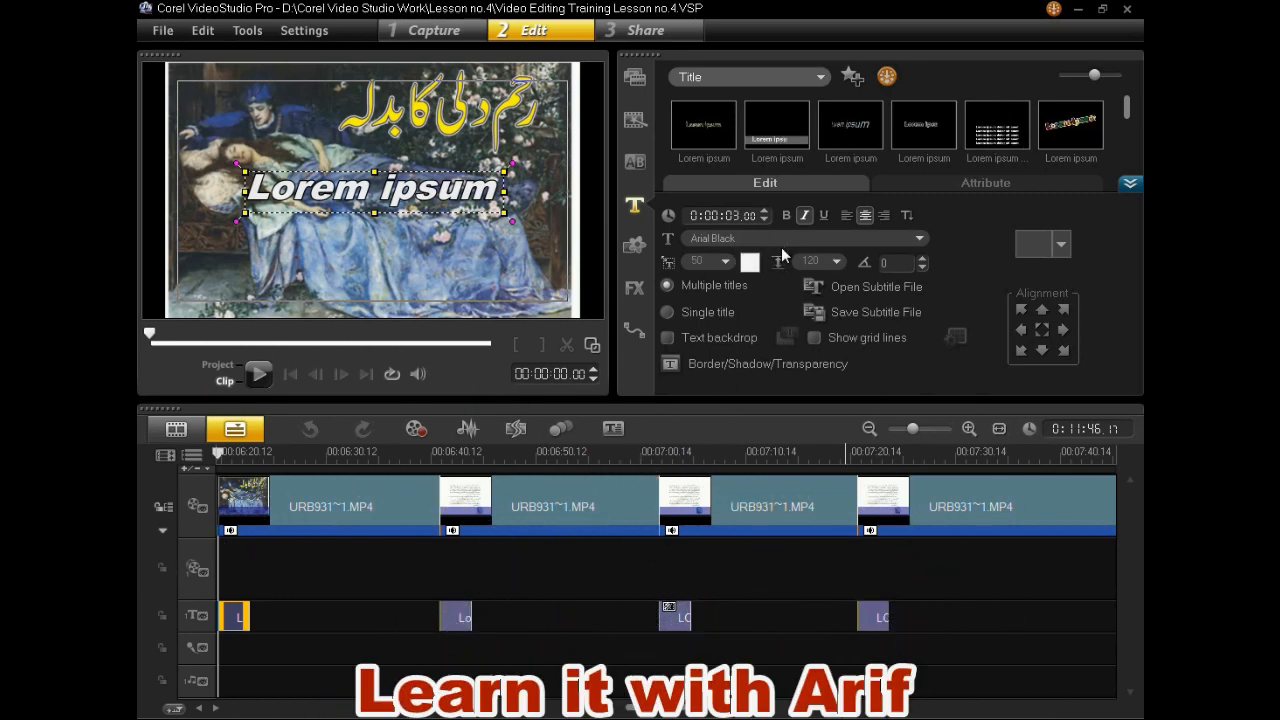
pyautogui.write('5')
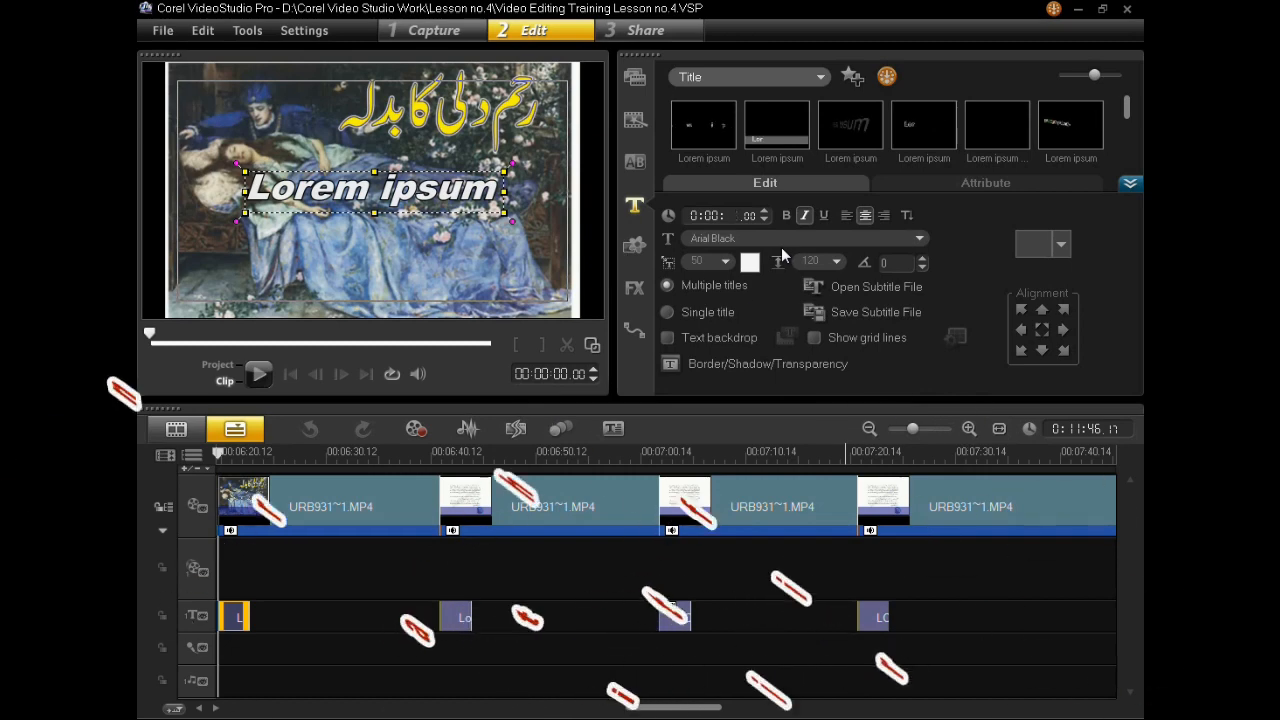
pyautogui.press('Return')
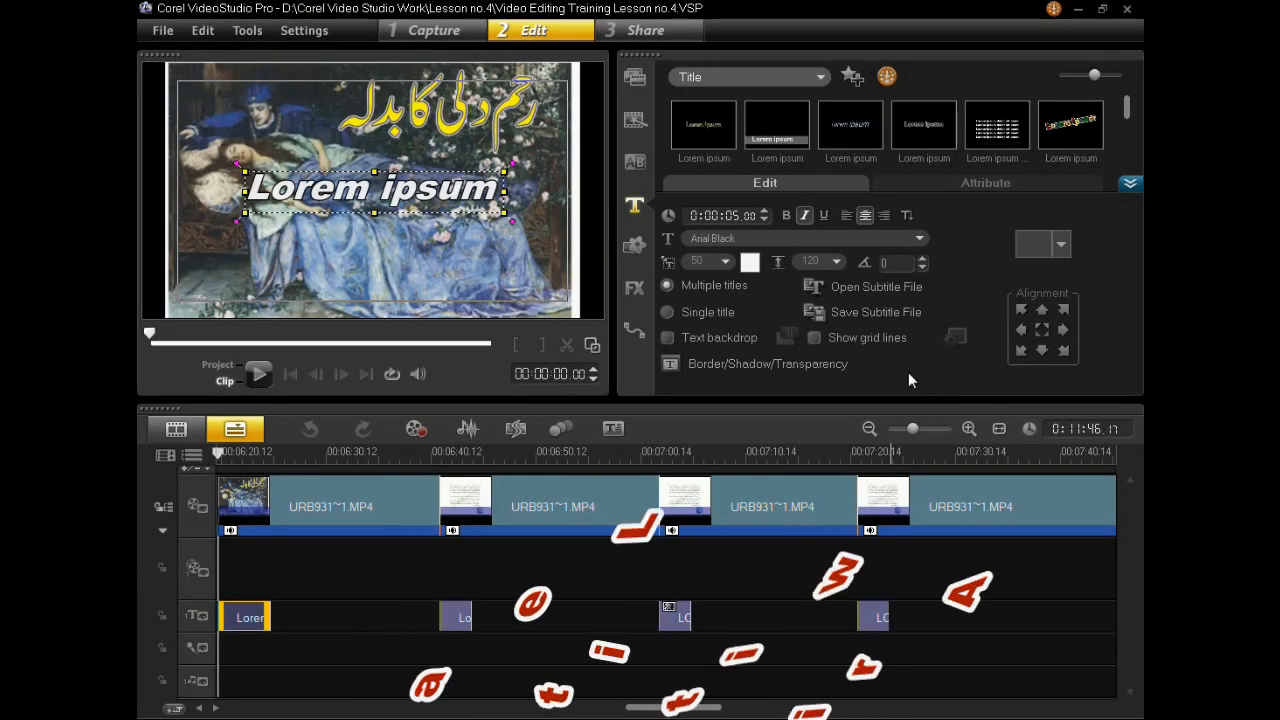
# Replace the first title's placeholder text with "Reward for Compassion" and align it bottom center.
pyautogui.click(251, 619)
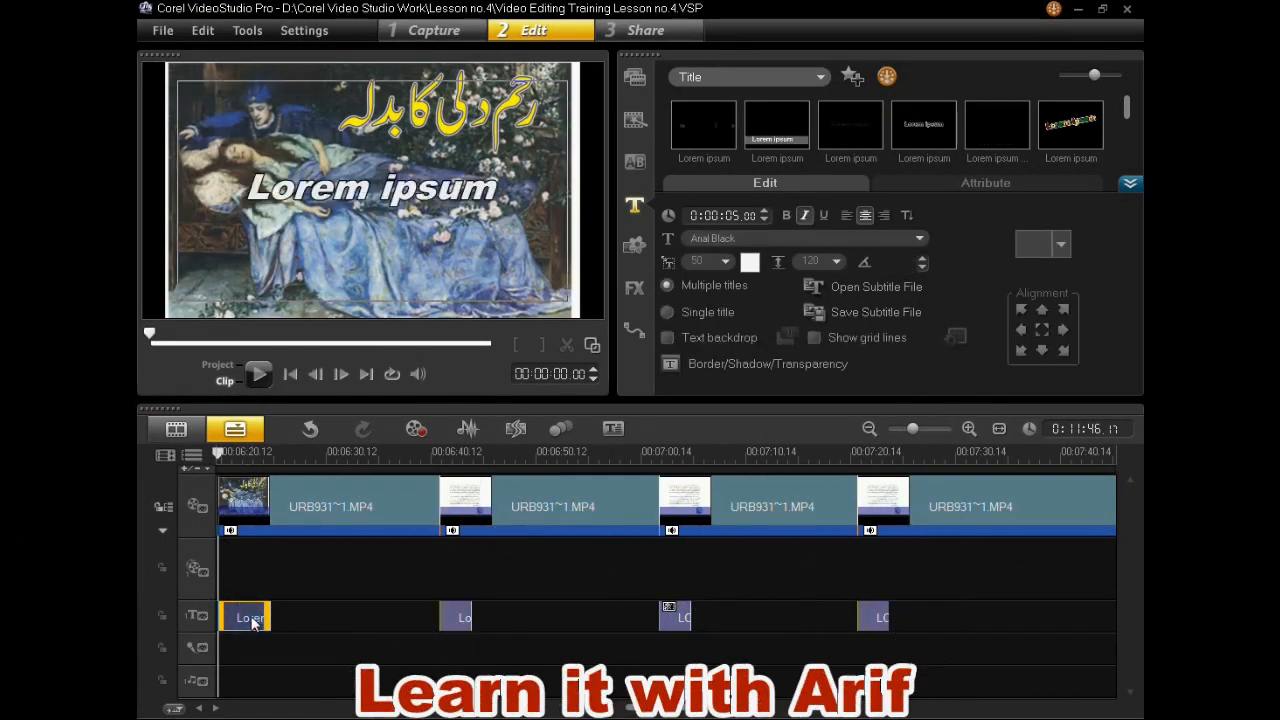
pyautogui.click(251, 619)
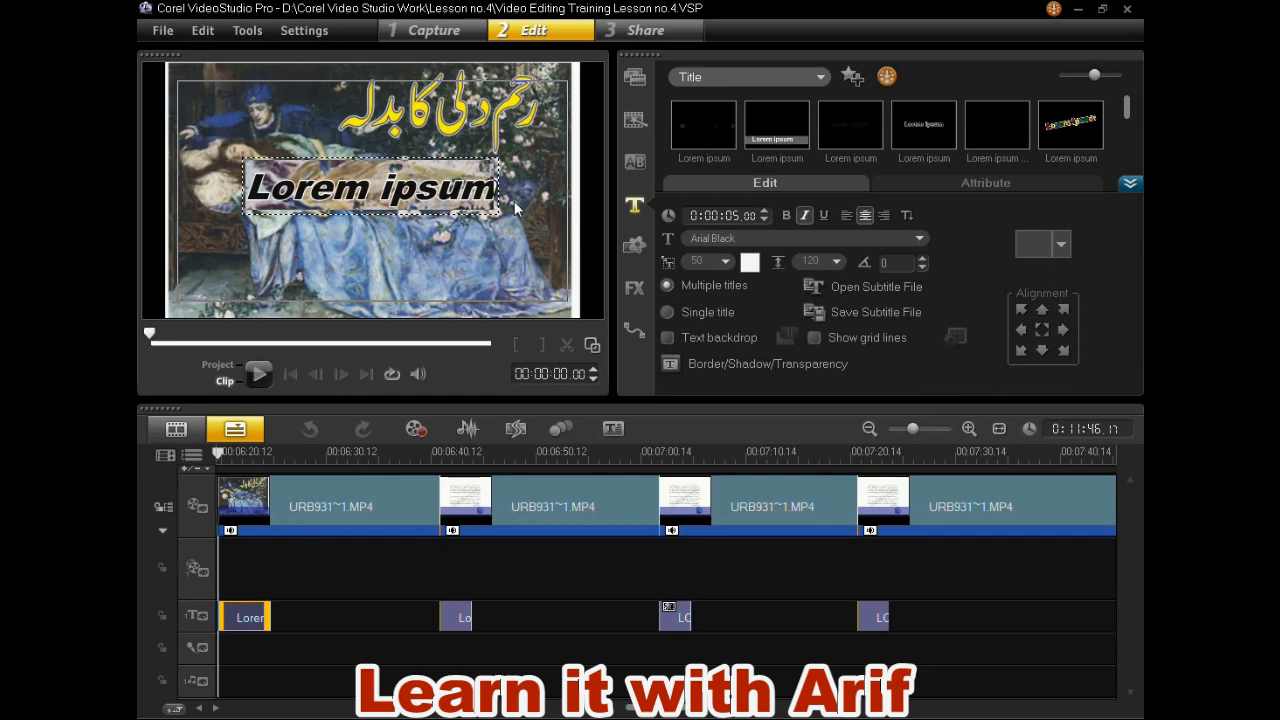
pyautogui.write('Re')
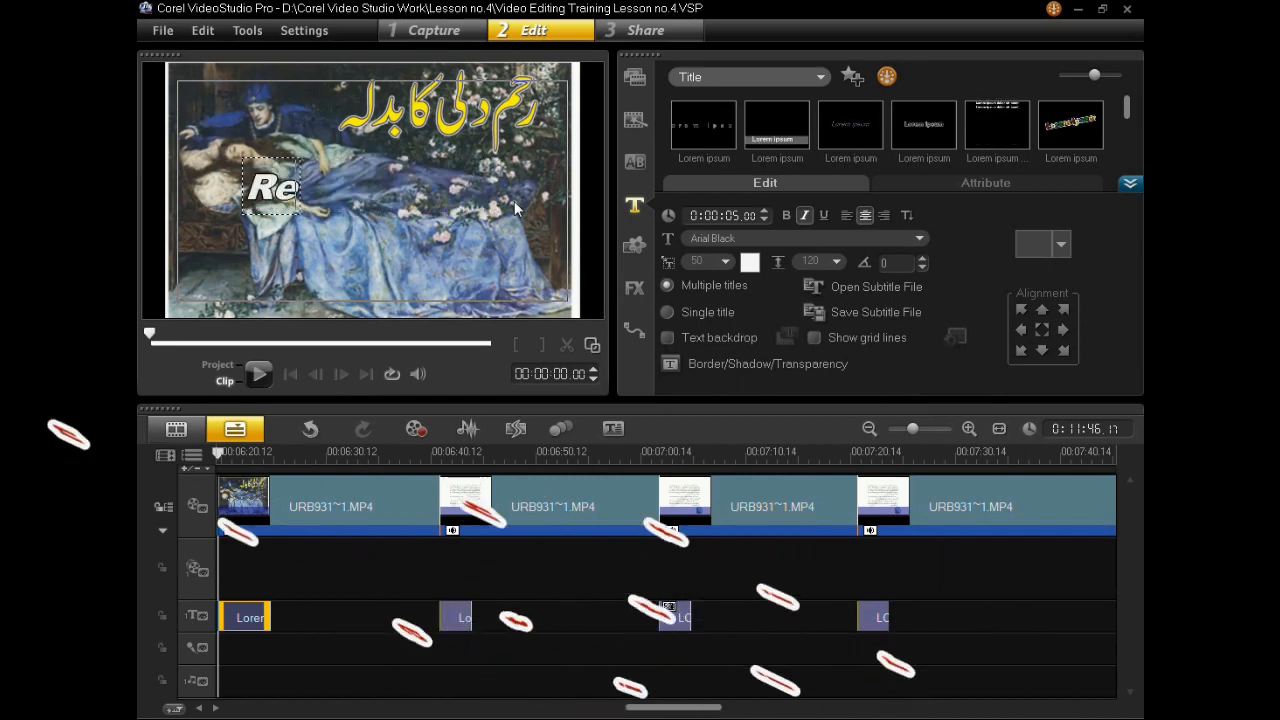
pyautogui.write('ward for Compa')
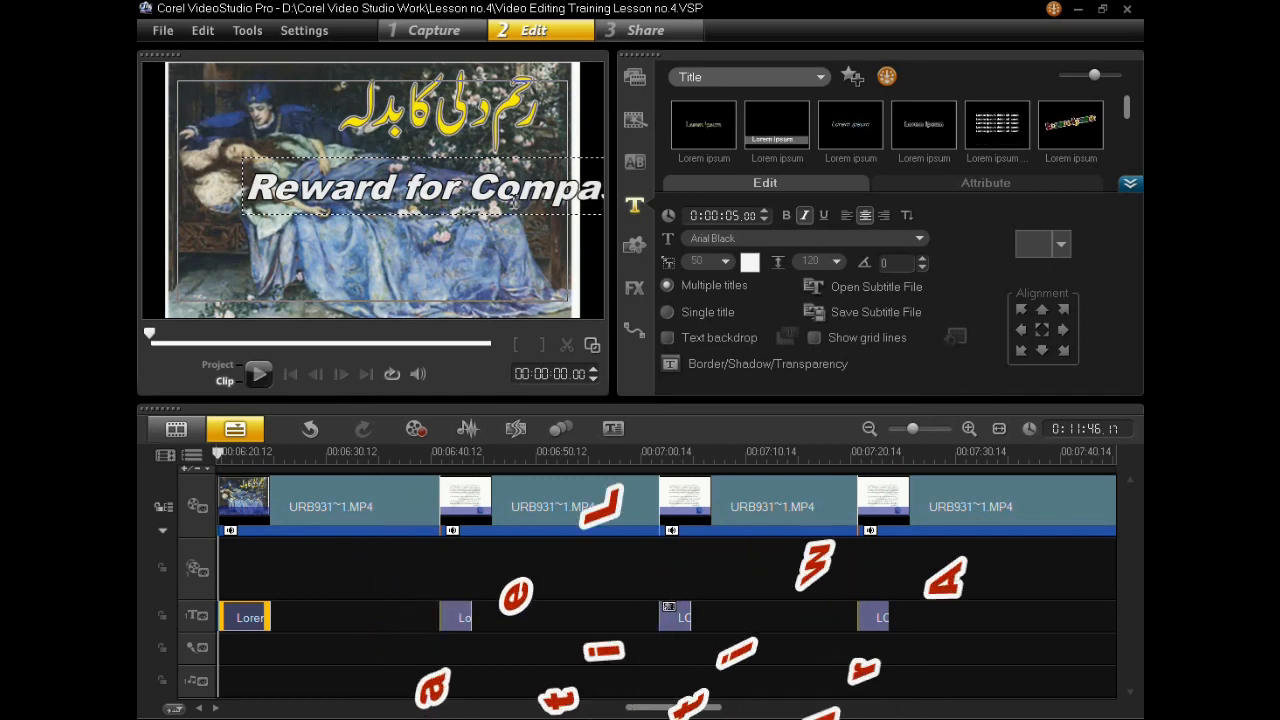
pyautogui.click(374, 238)
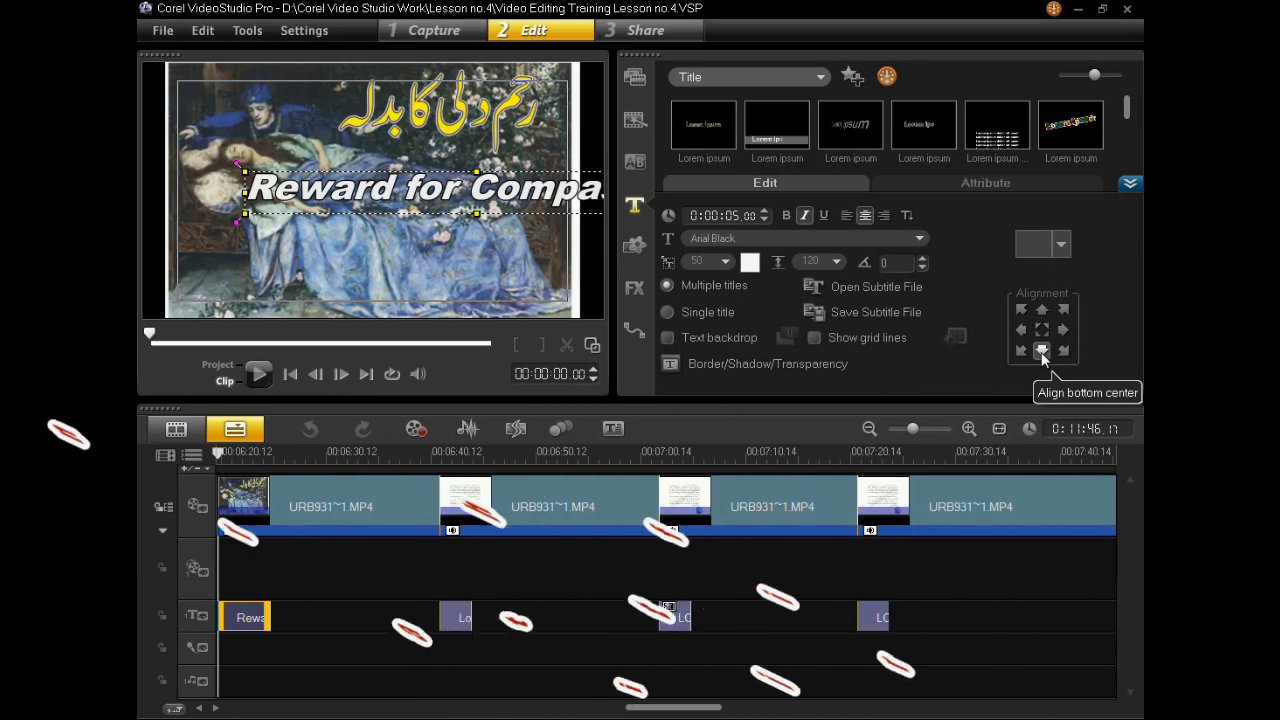
pyautogui.click(1041, 352)
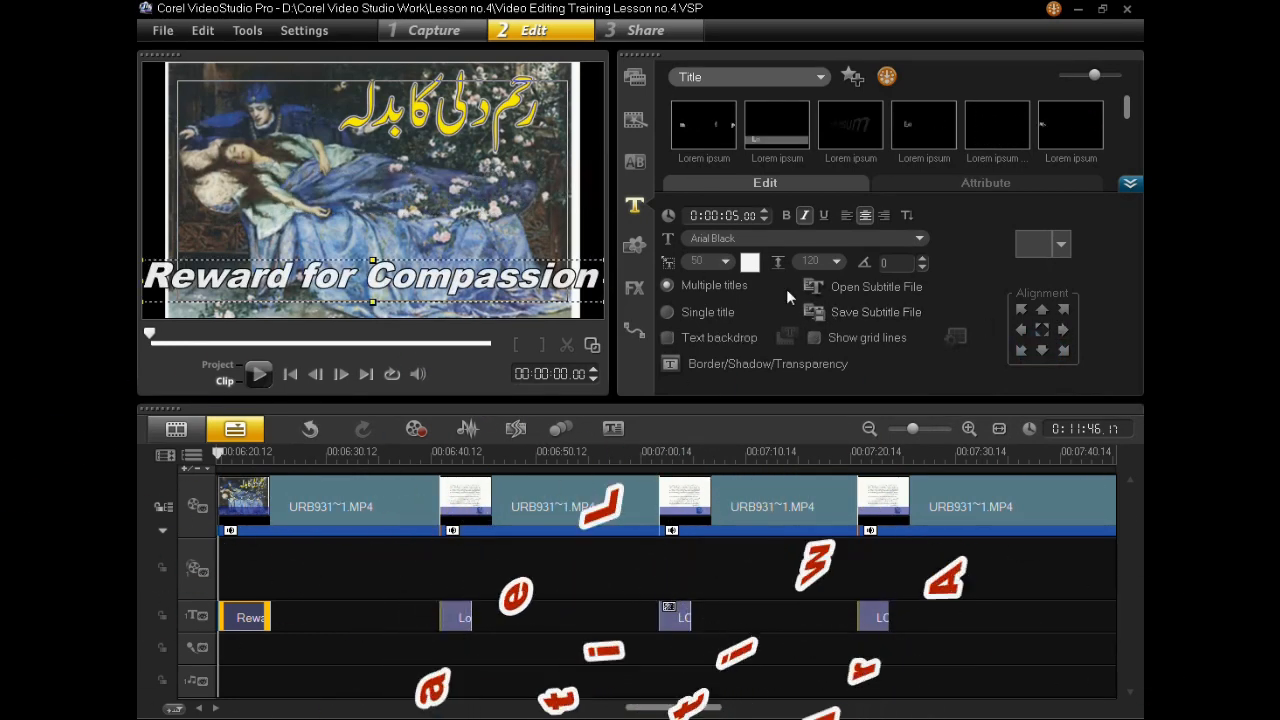
# Set the "Reward for Compassion" title to bold at font size 40 and align it bottom center.
pyautogui.doubleClick(516, 285)
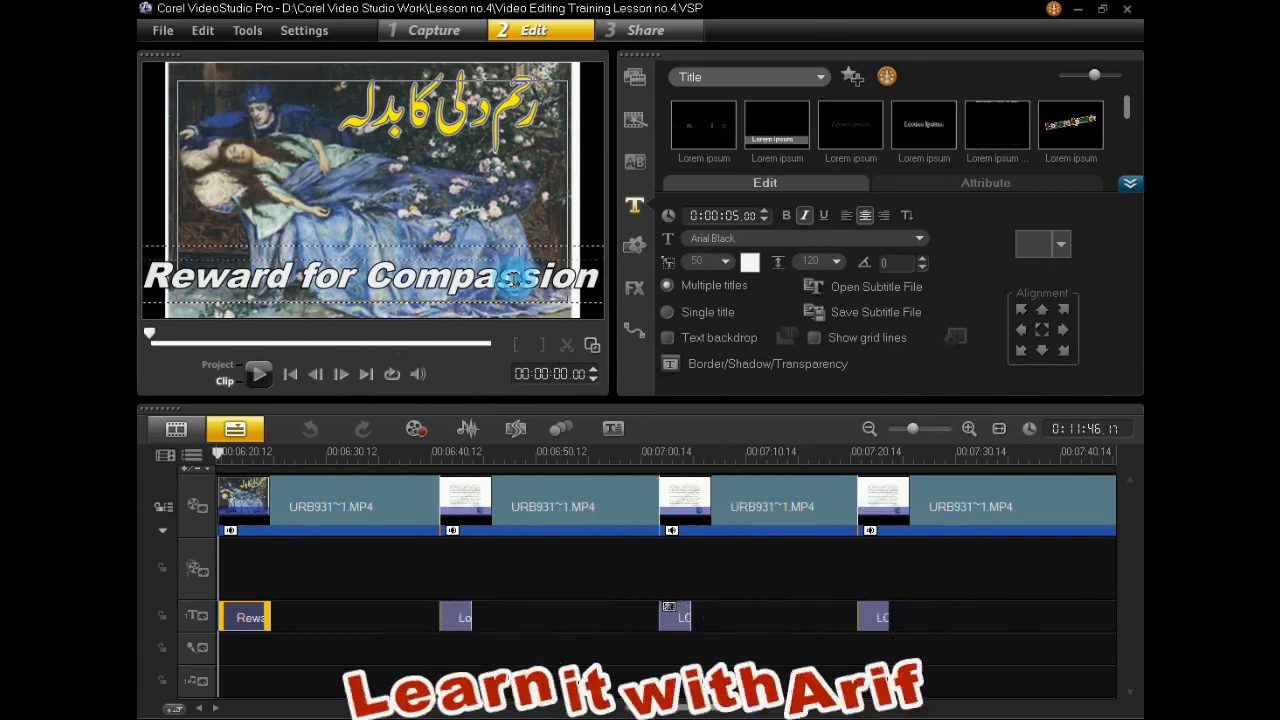
pyautogui.hotkey('ctrl', 'a')
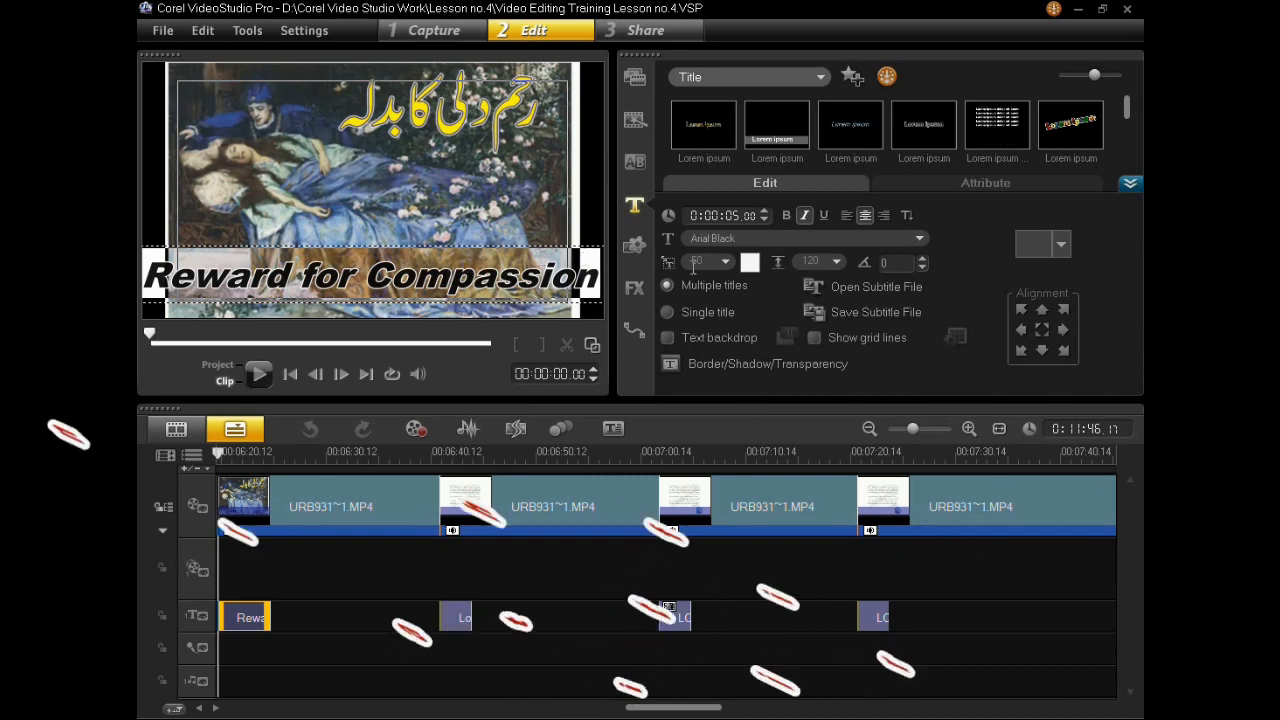
pyautogui.click(729, 261)
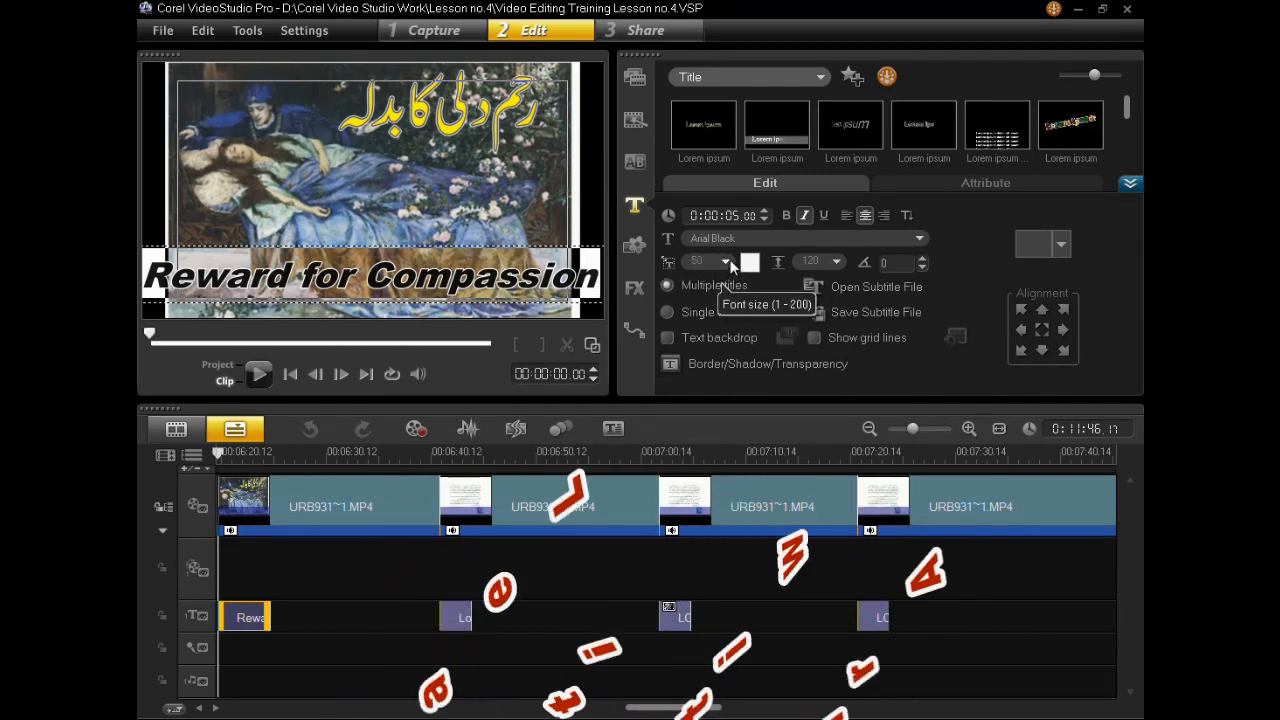
pyautogui.click(727, 263)
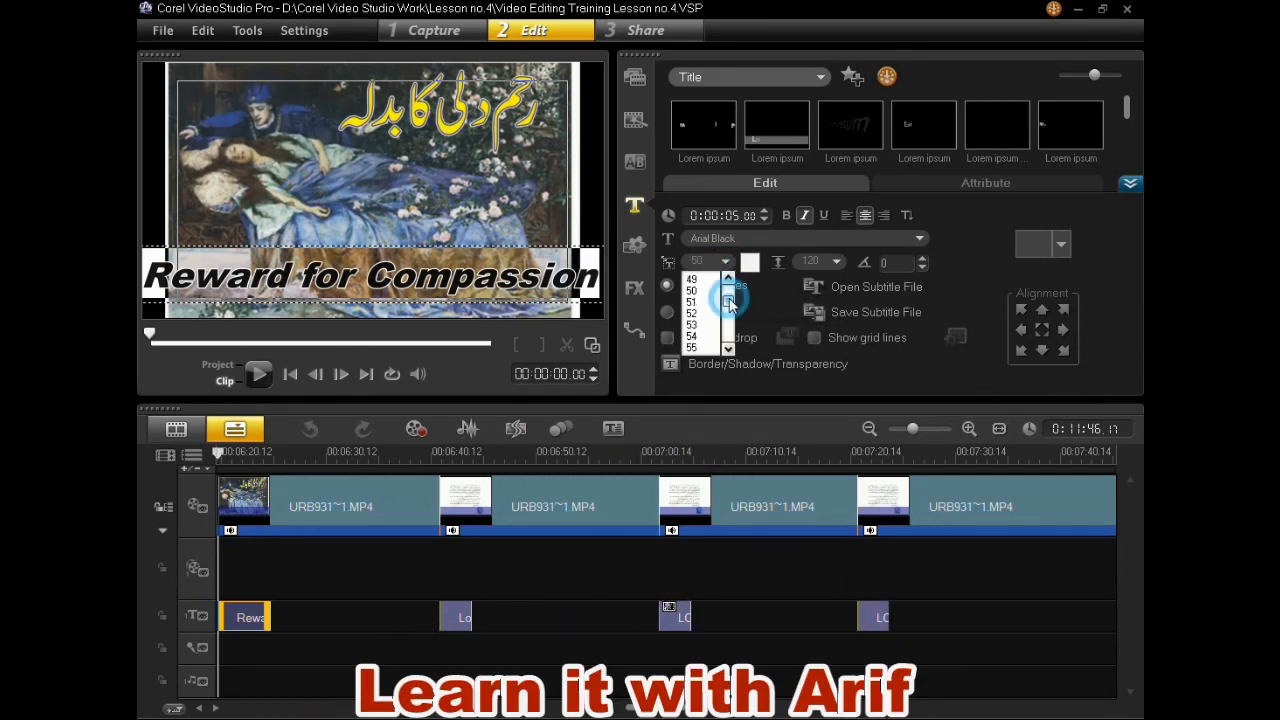
pyautogui.scroll(2, 729, 303)
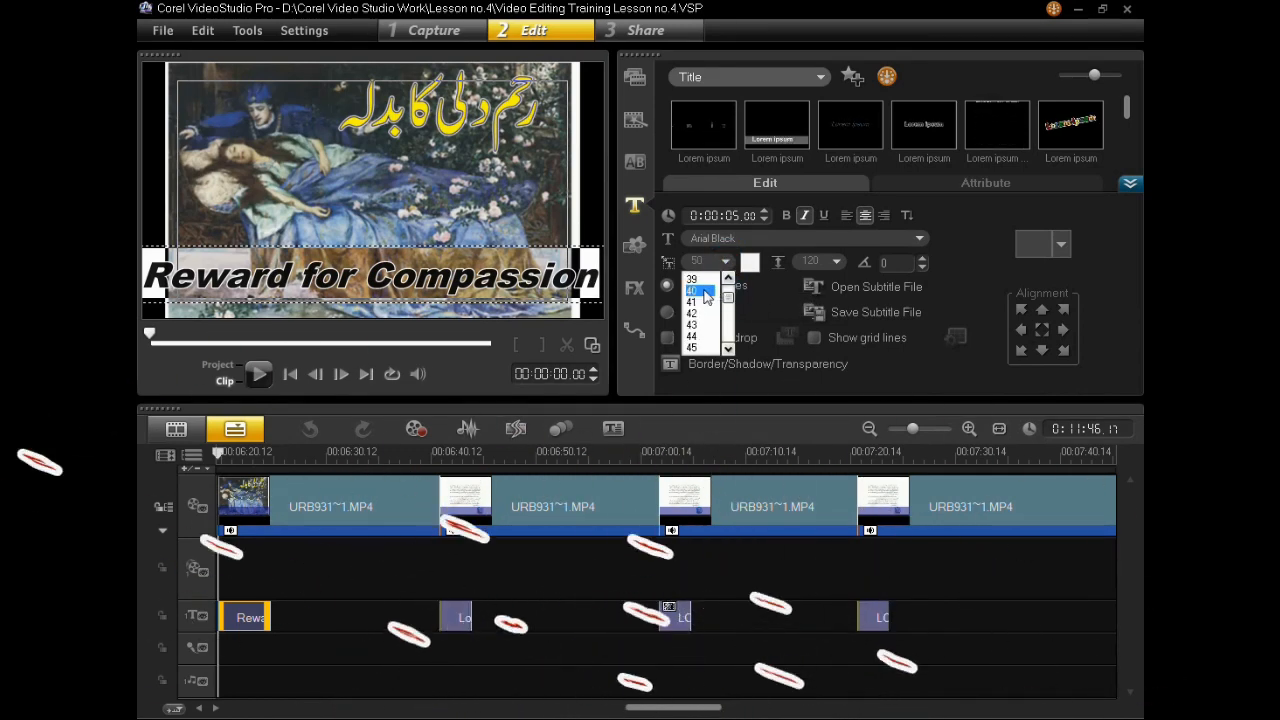
pyautogui.click(705, 295)
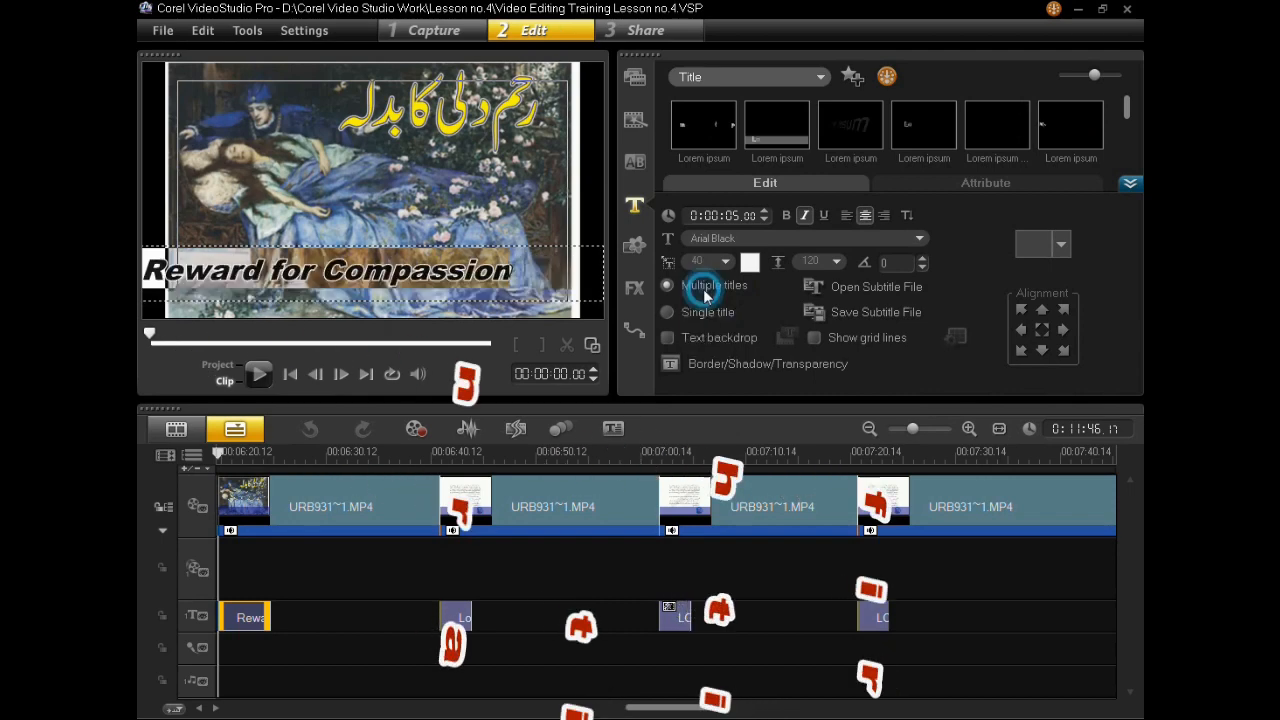
pyautogui.click(1040, 352)
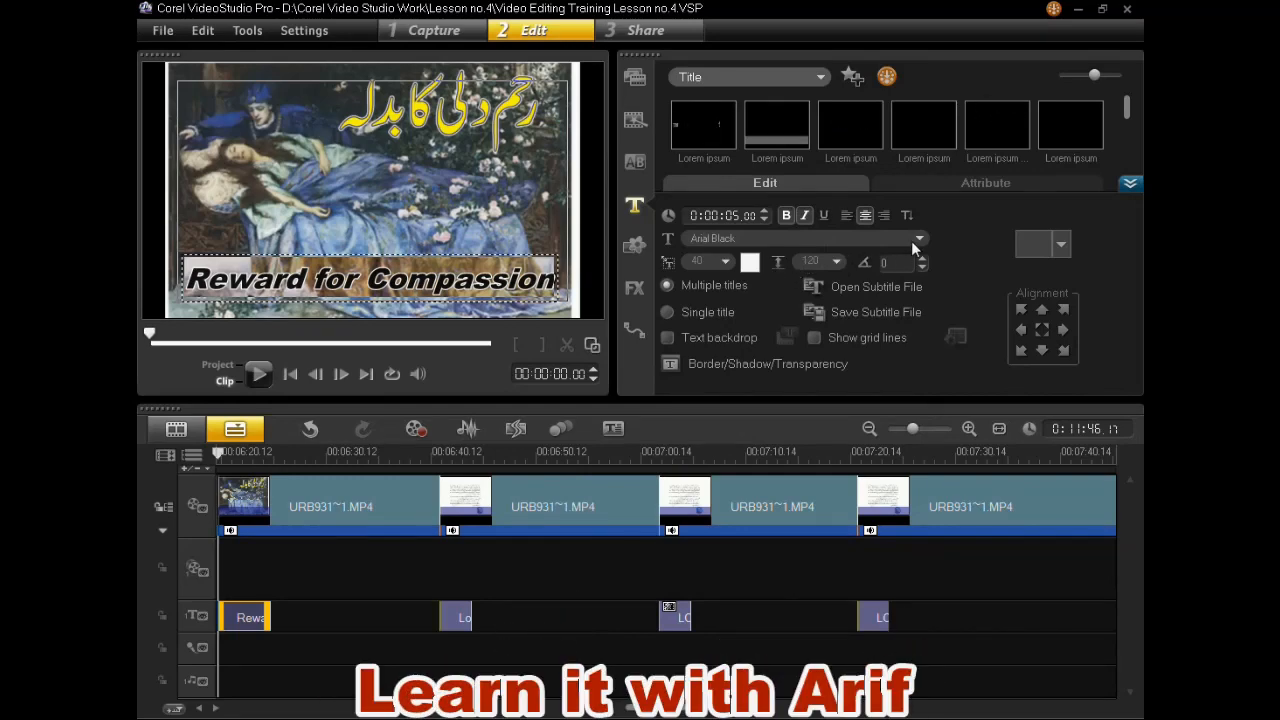
# Change the "Reward for Compassion" title's text colour to red, keeping the Arial Black font.
pyautogui.click(918, 240)
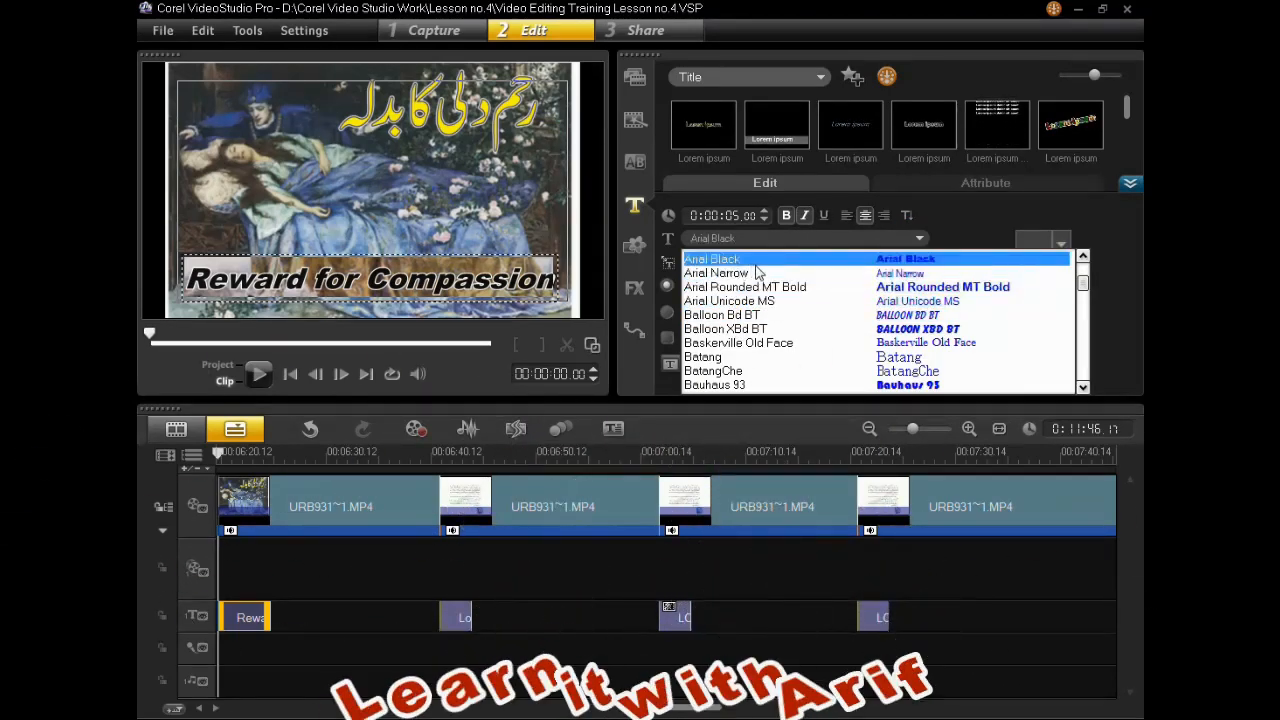
pyautogui.click(825, 274)
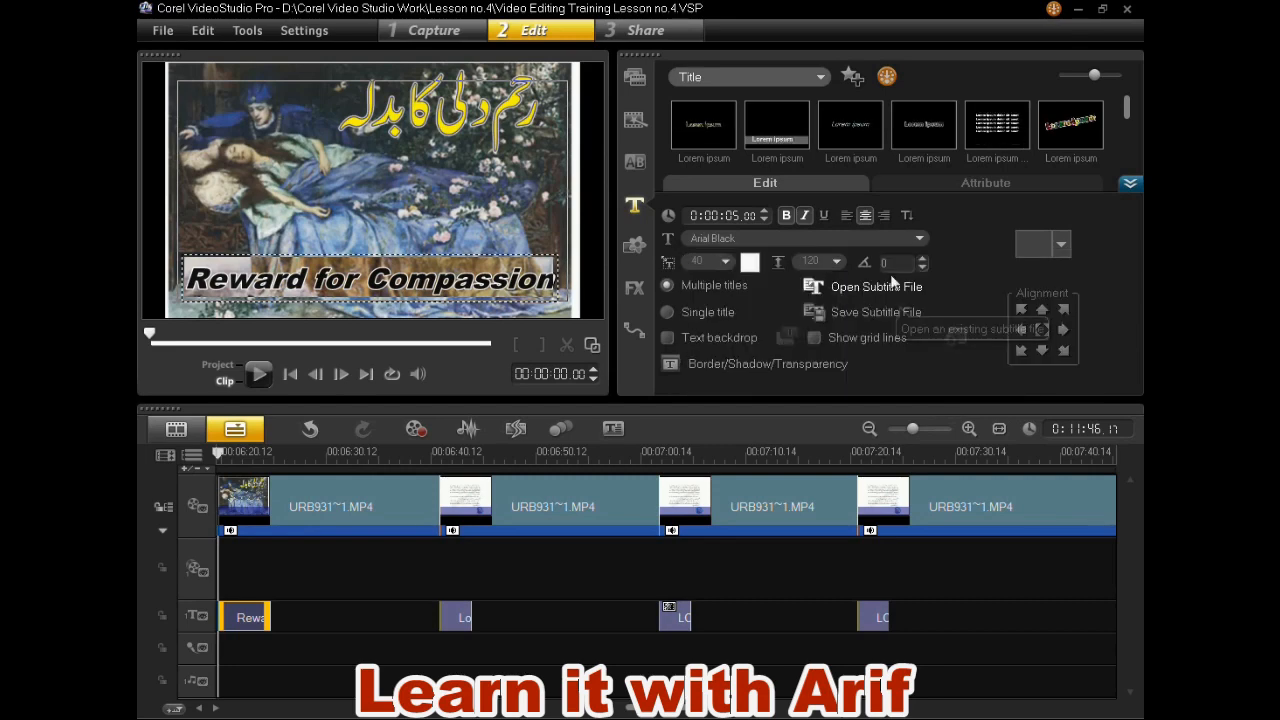
pyautogui.click(750, 262)
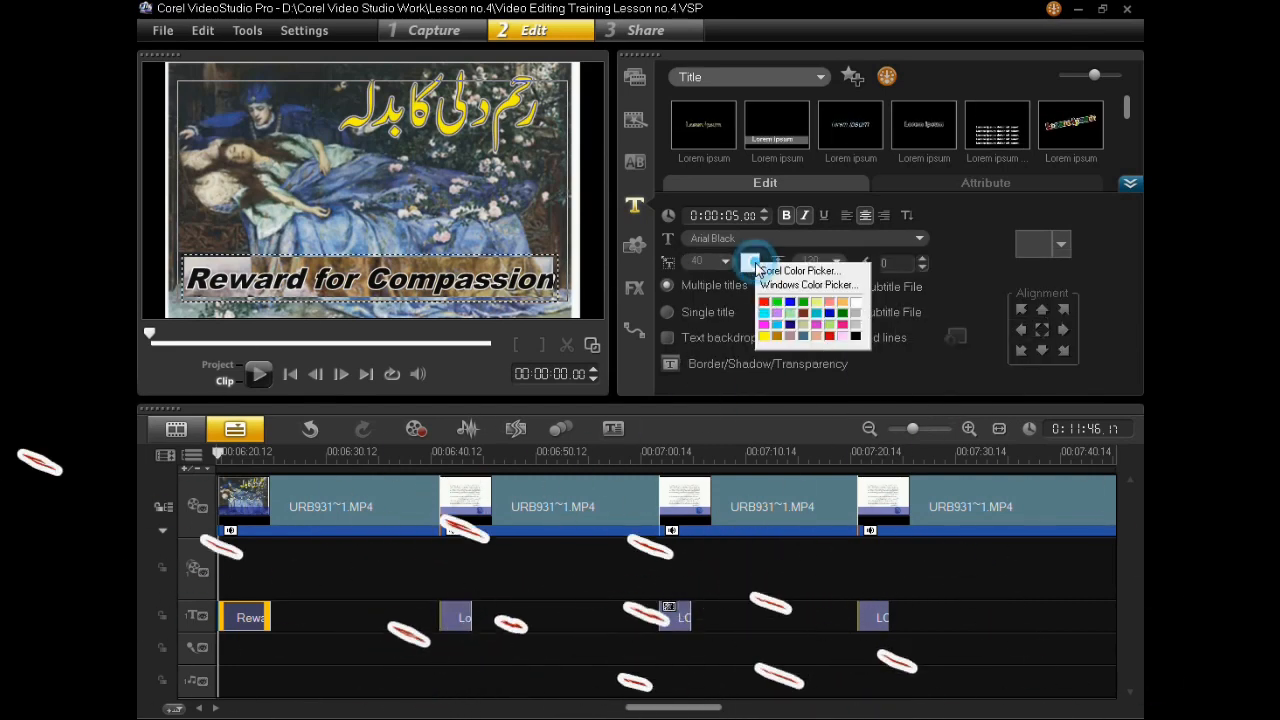
pyautogui.click(764, 309)
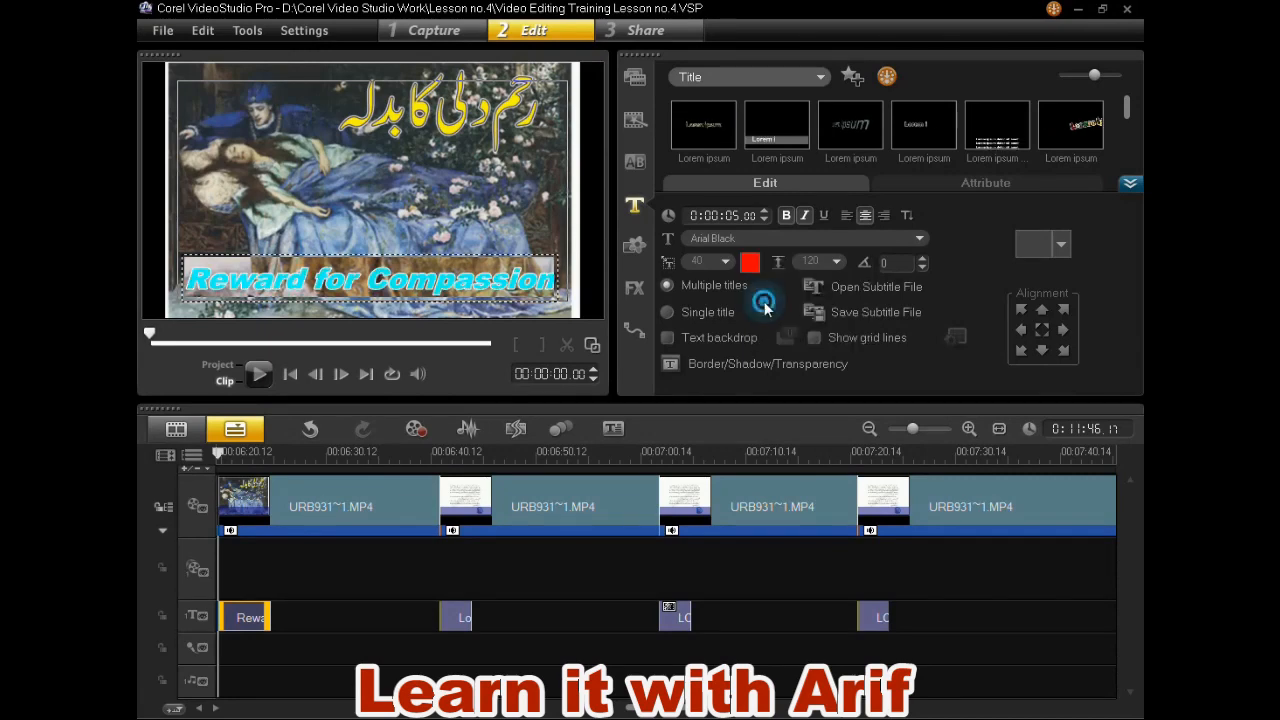
pyautogui.click(549, 307)
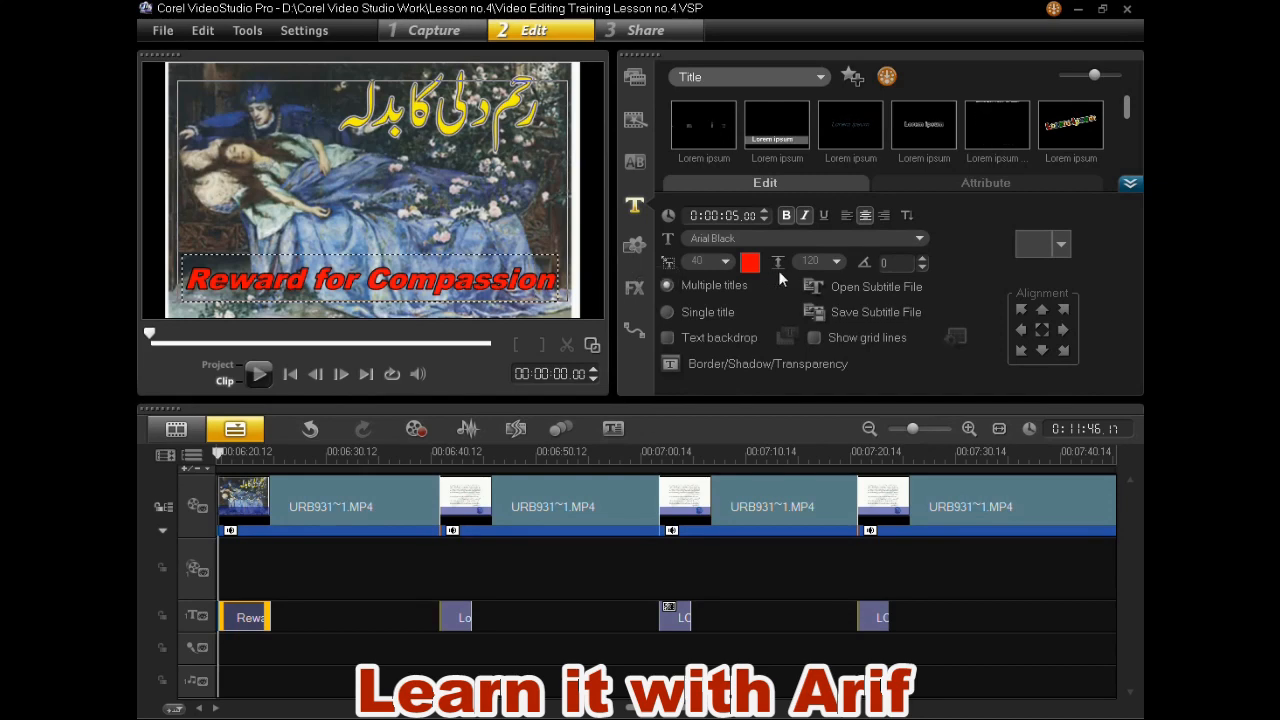
pyautogui.hotkey('ctrl', 'a')
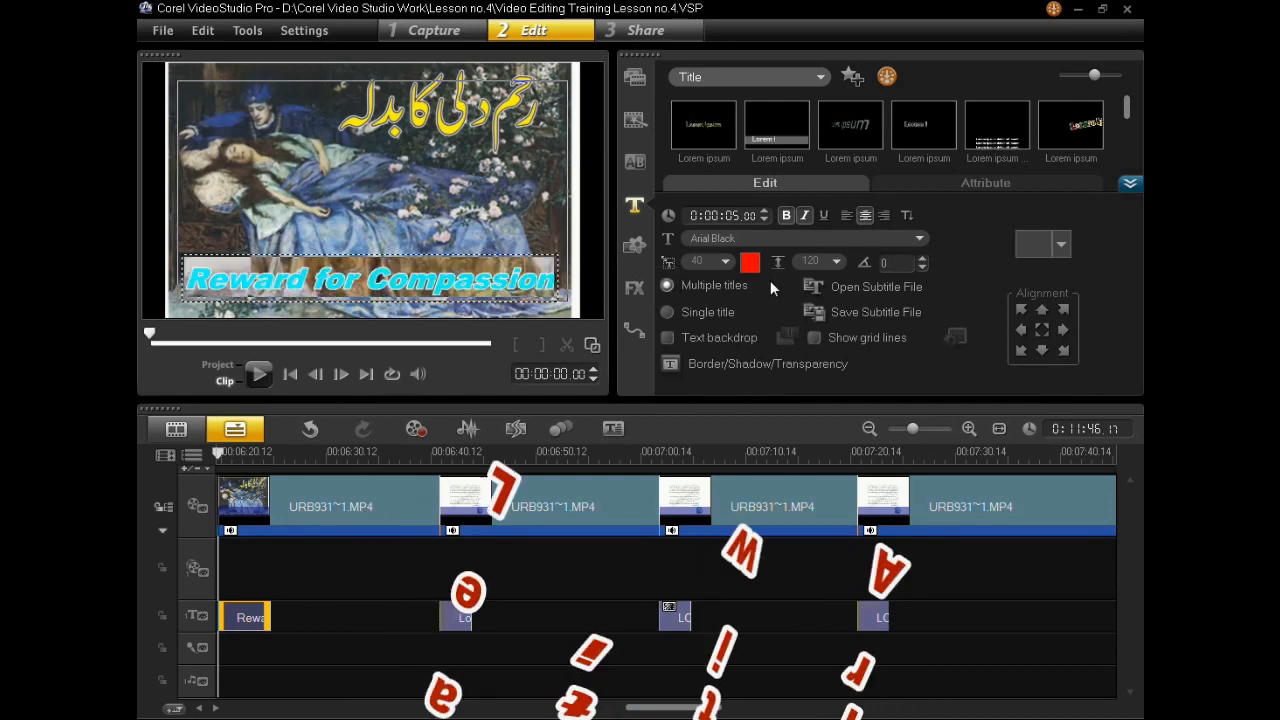
pyautogui.click(563, 245)
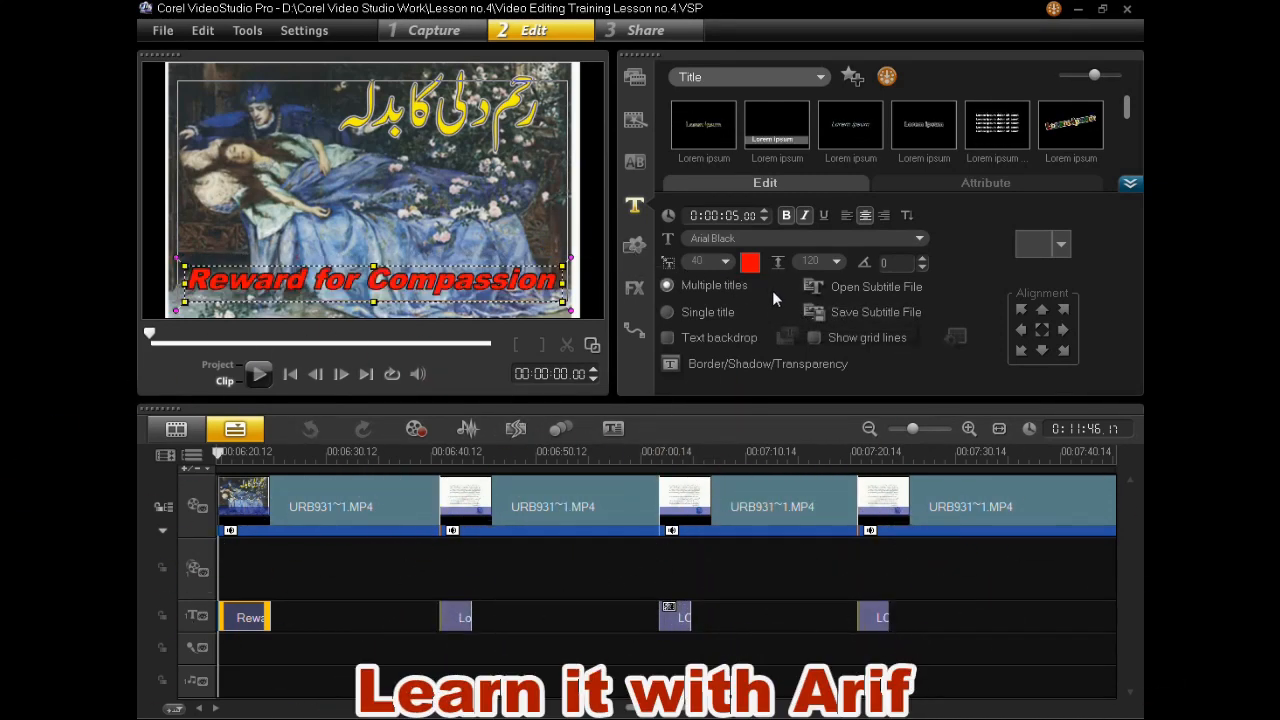
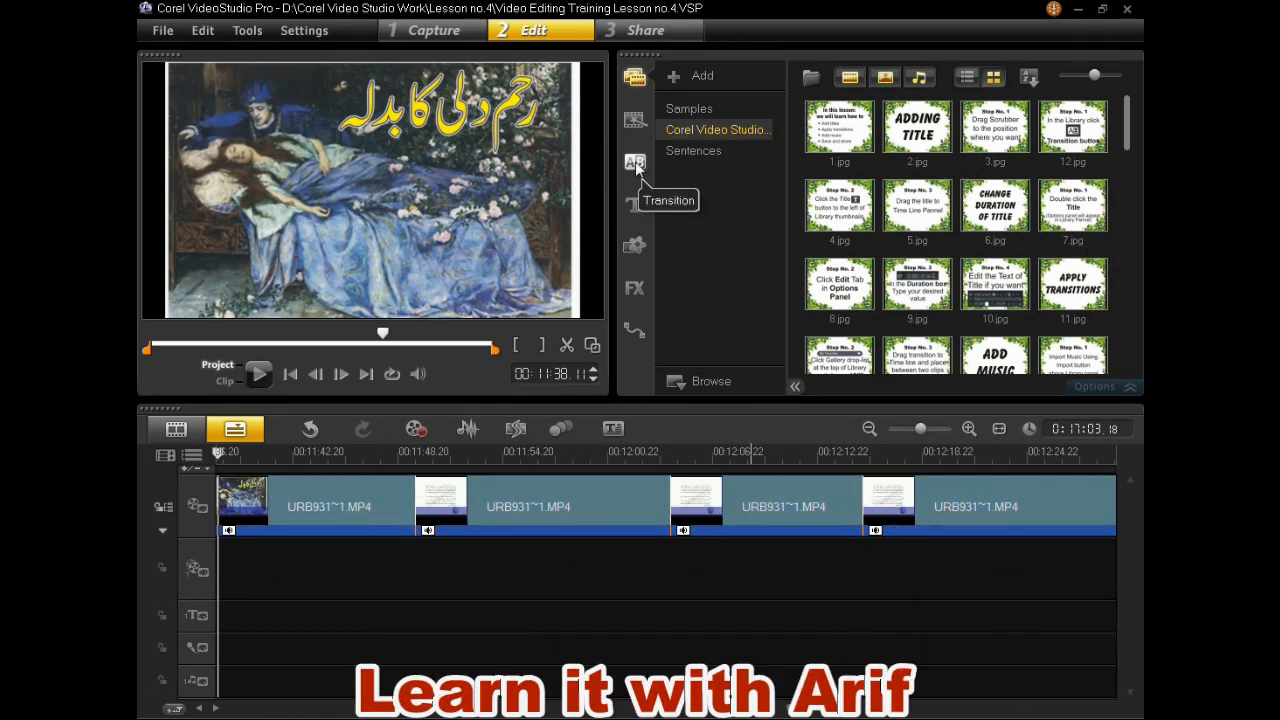
# Display the All category of the transition library and browse through the available transitions.
pyautogui.click(635, 164)
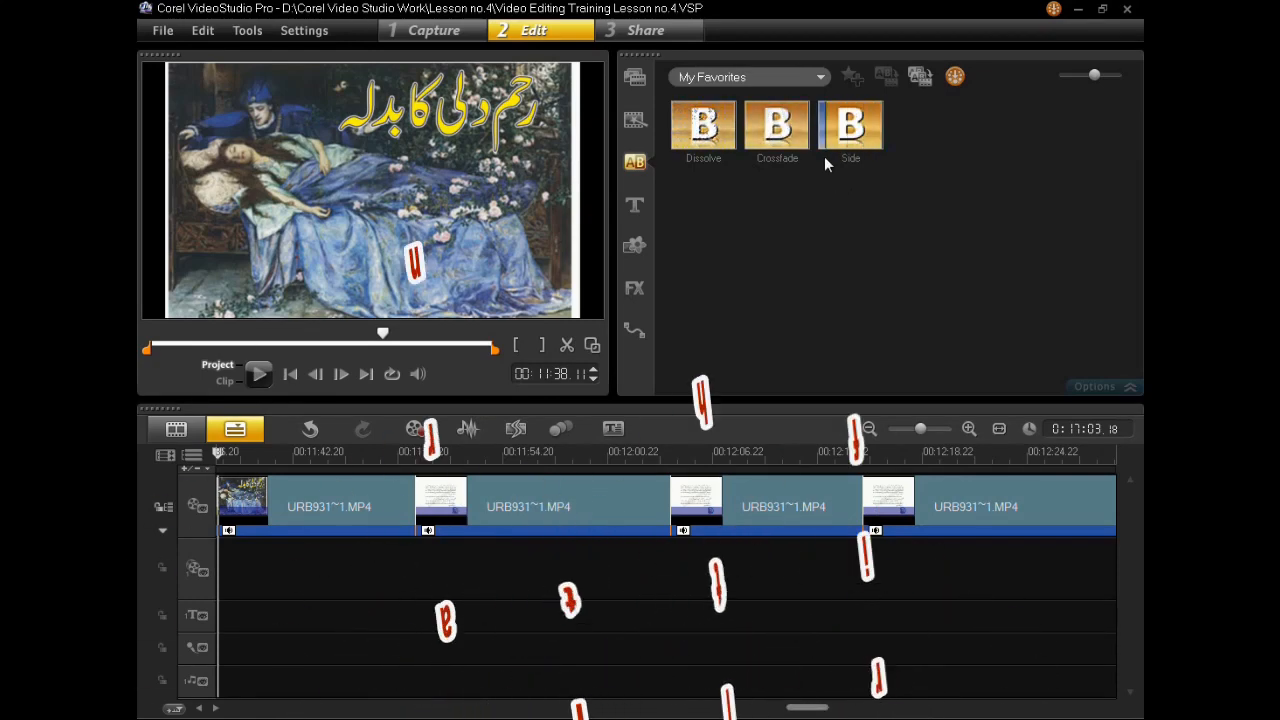
pyautogui.click(822, 78)
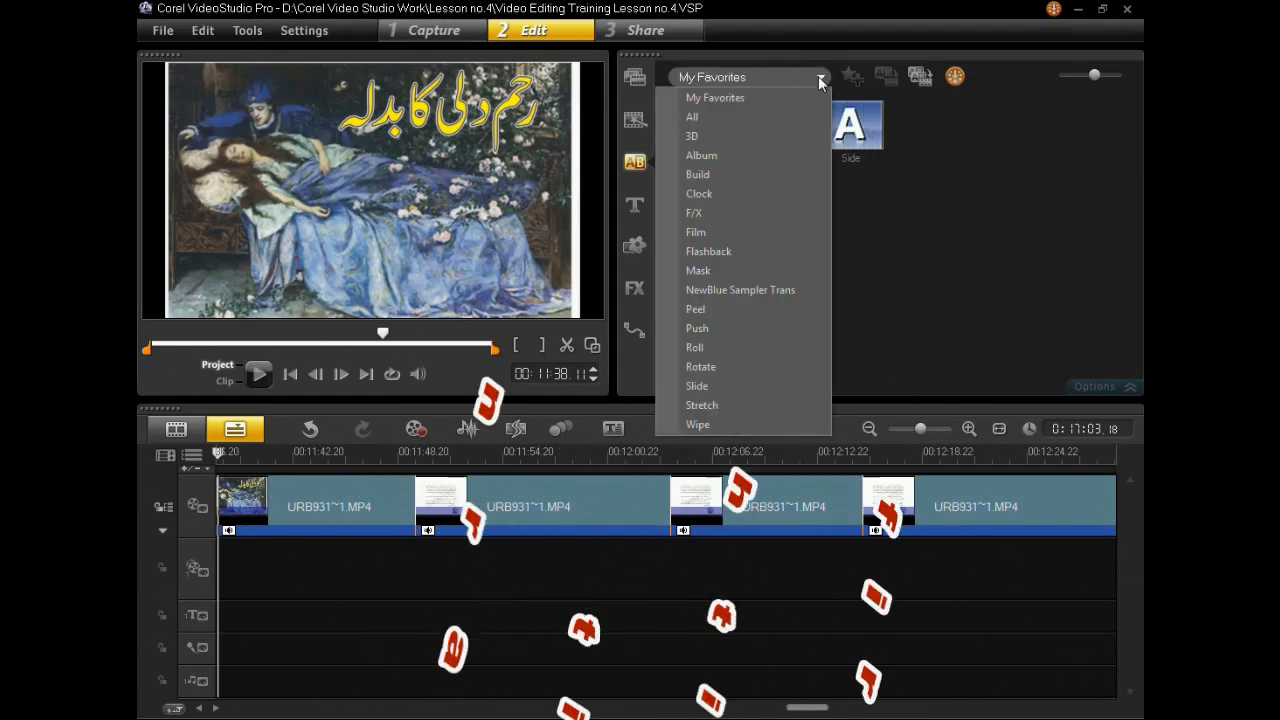
pyautogui.click(692, 117)
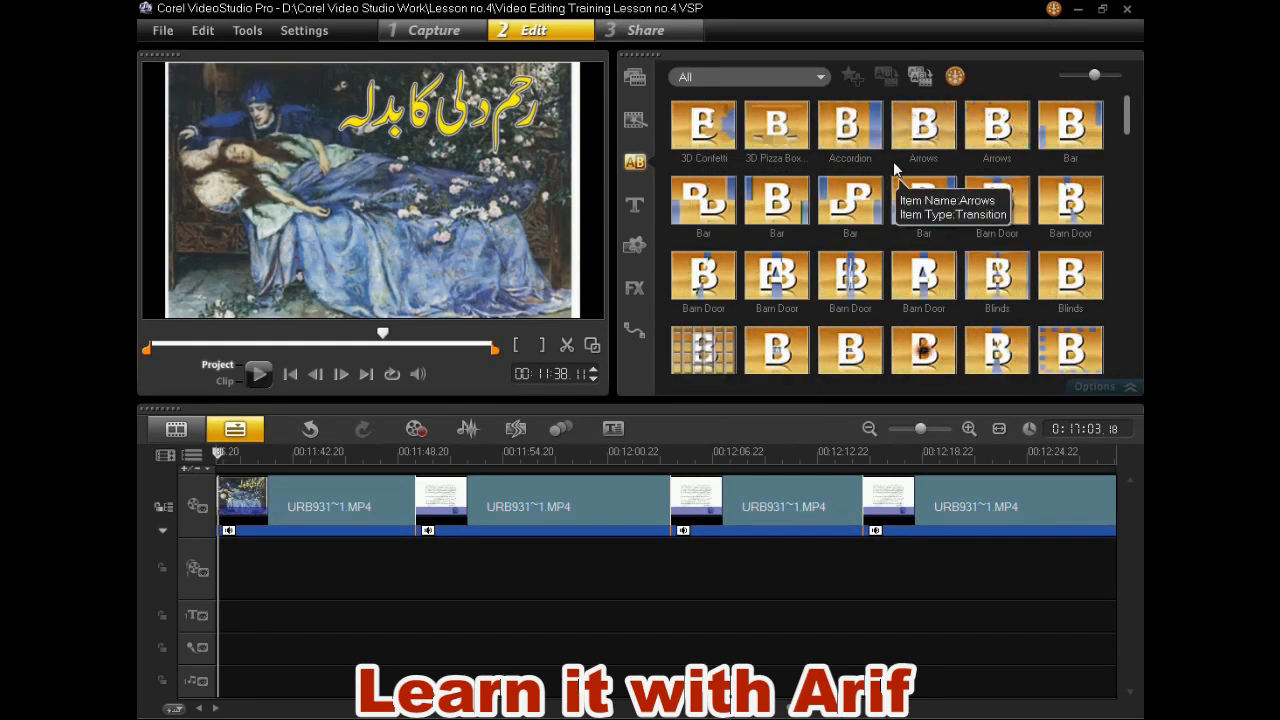
pyautogui.scroll(-3, 893, 161)
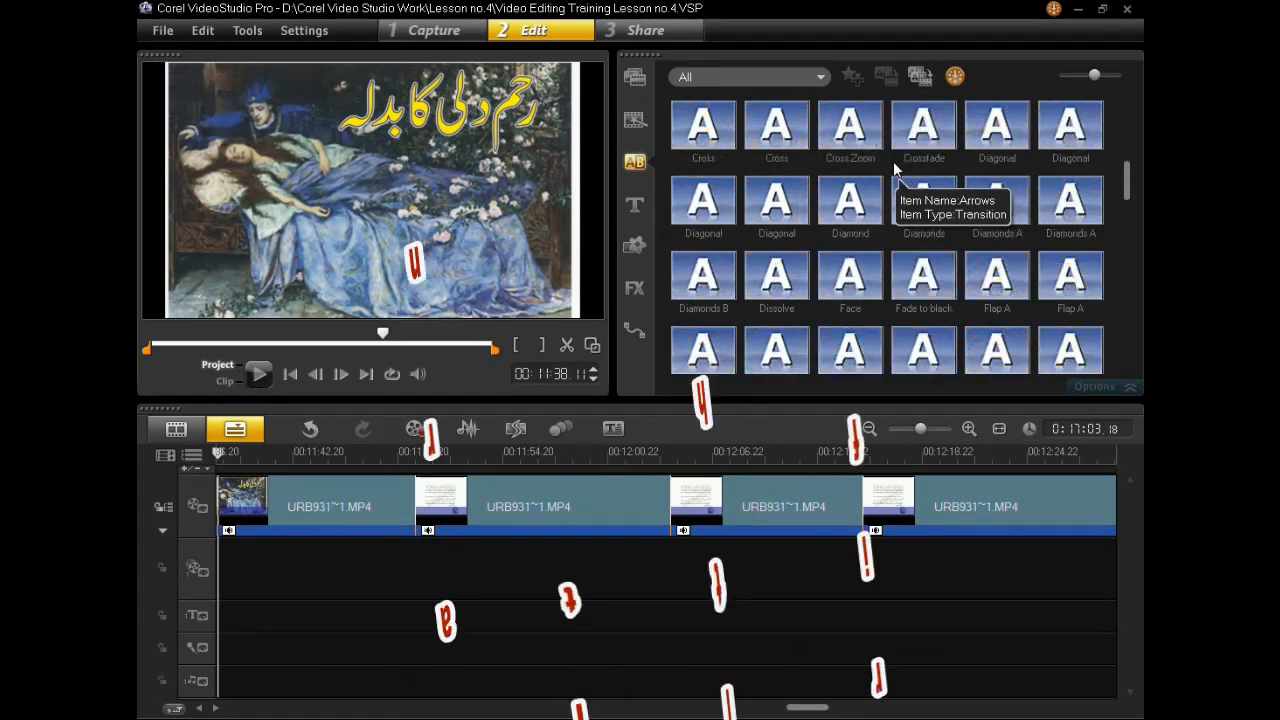
pyautogui.scroll(-10, 893, 161)
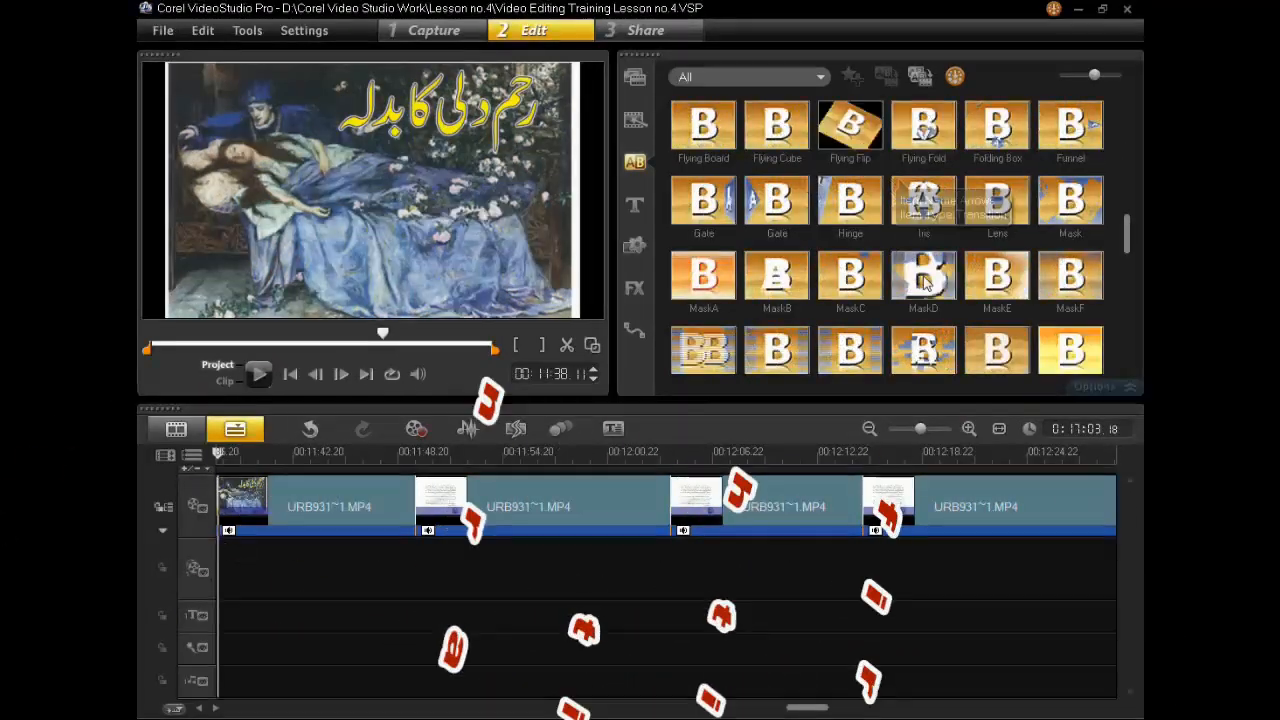
pyautogui.scroll(-1, 943, 340)
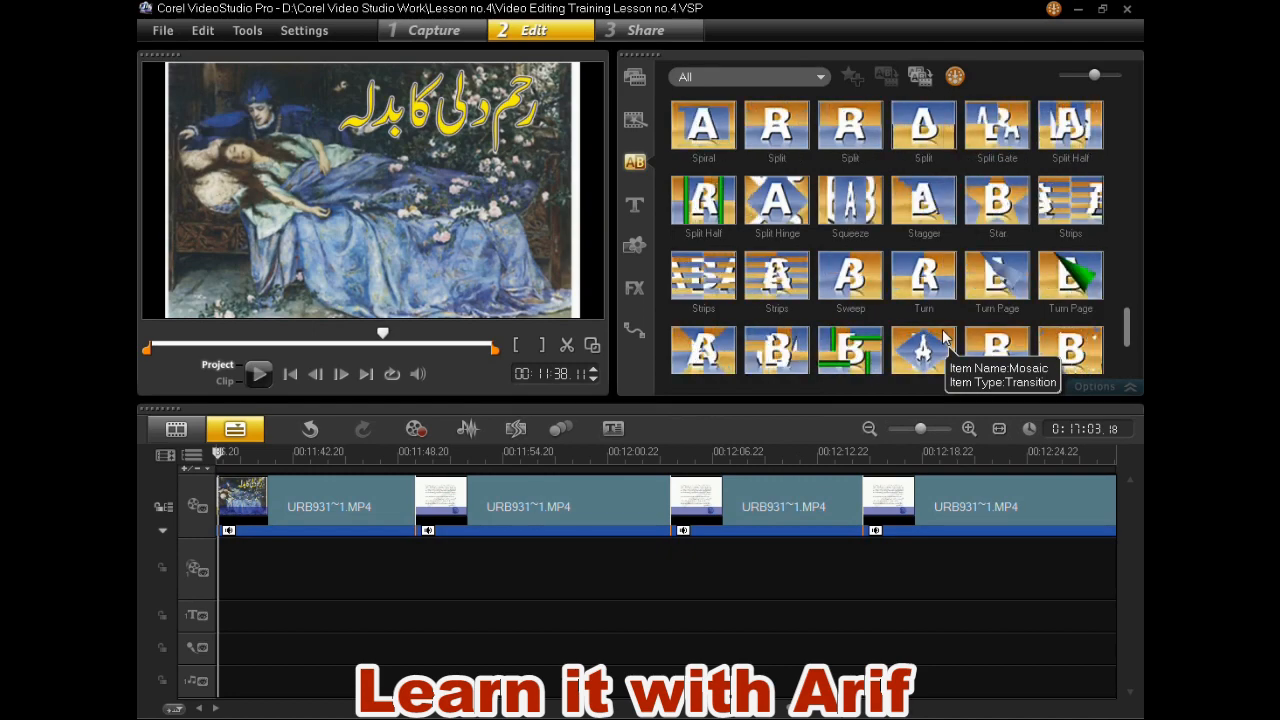
pyautogui.scroll(15, 943, 340)
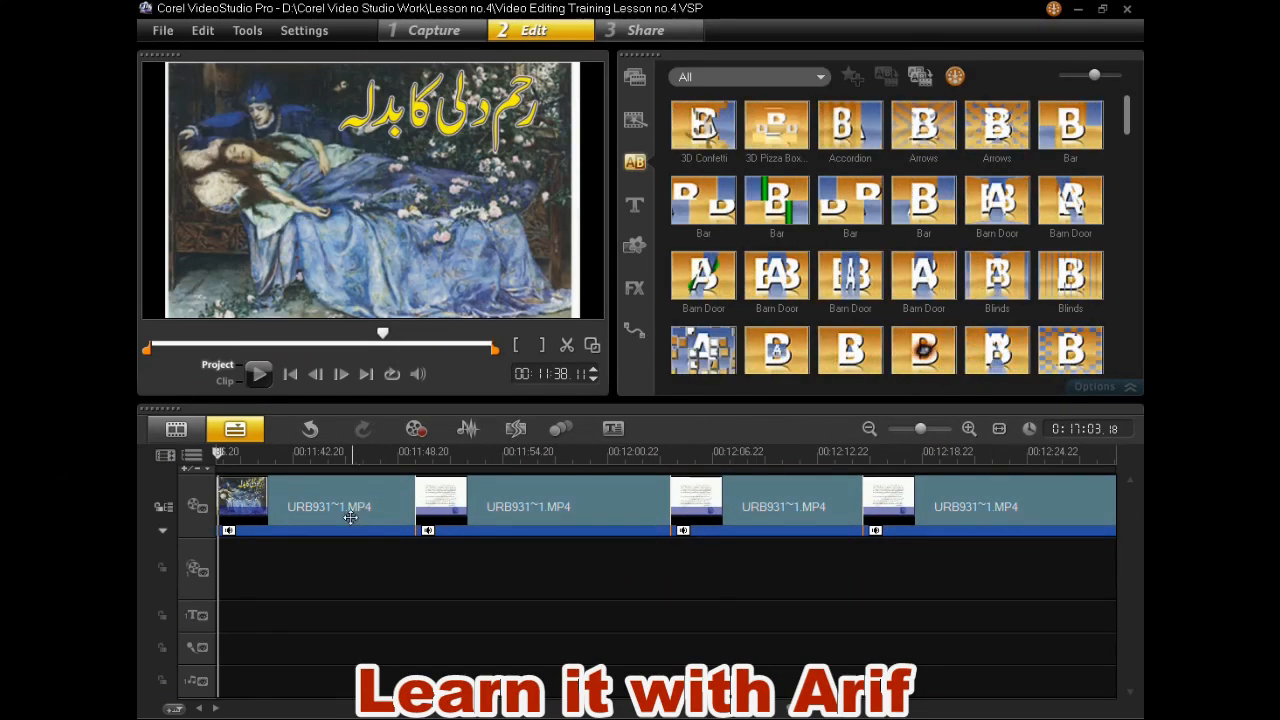
# Play the project across the cuts between the four story clips, then return the playhead to the first clip.
pyautogui.click(402, 452)
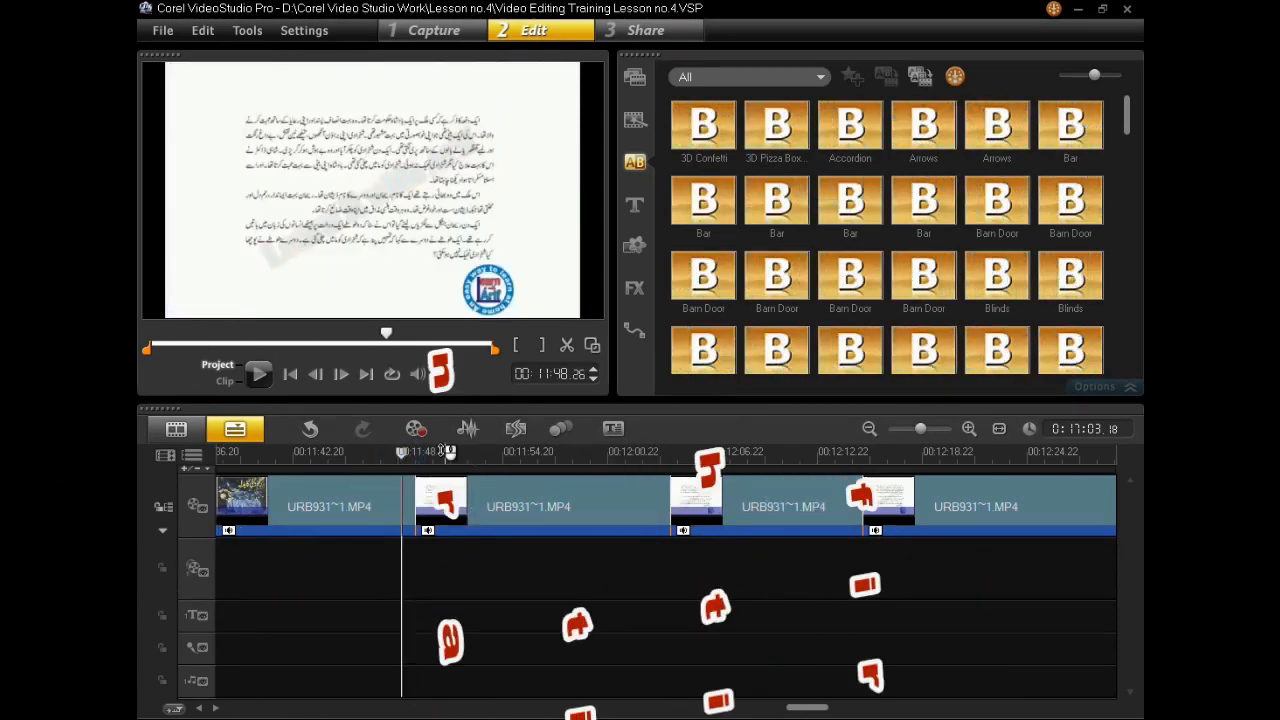
pyautogui.click(418, 374)
pyautogui.moveTo(454, 318); pyautogui.dragTo(457, 355)
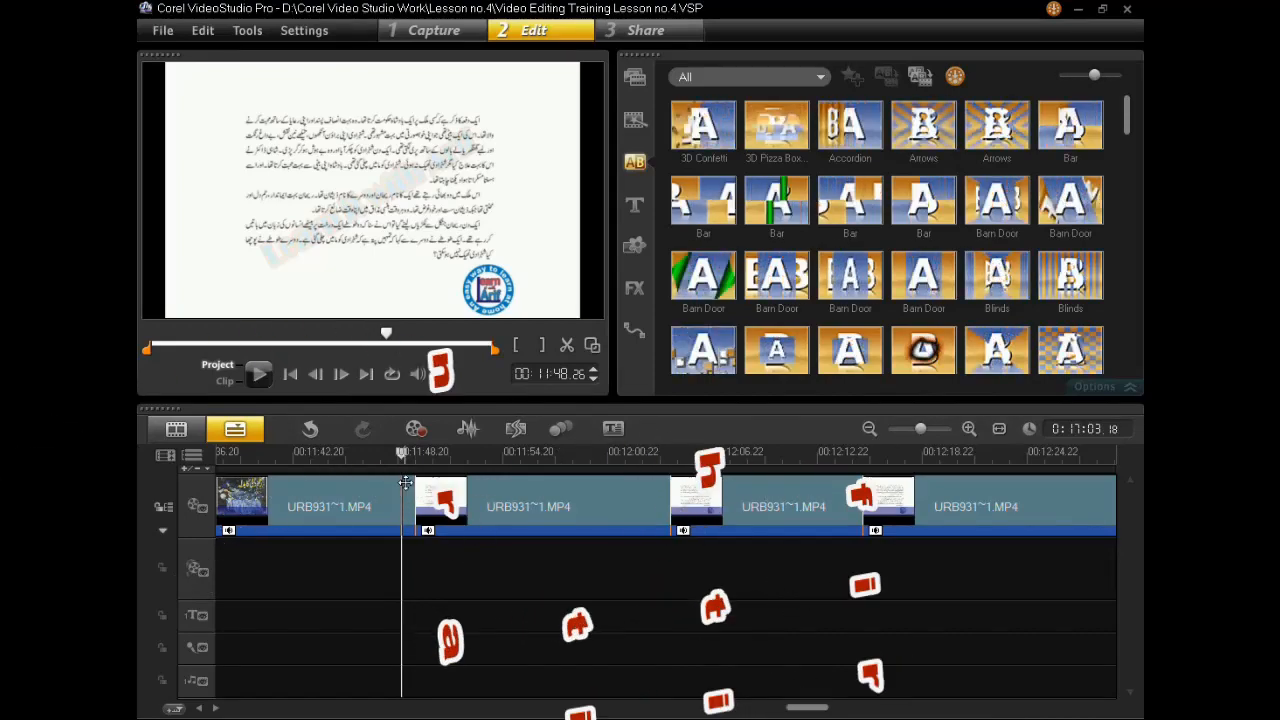
pyautogui.click(424, 451)
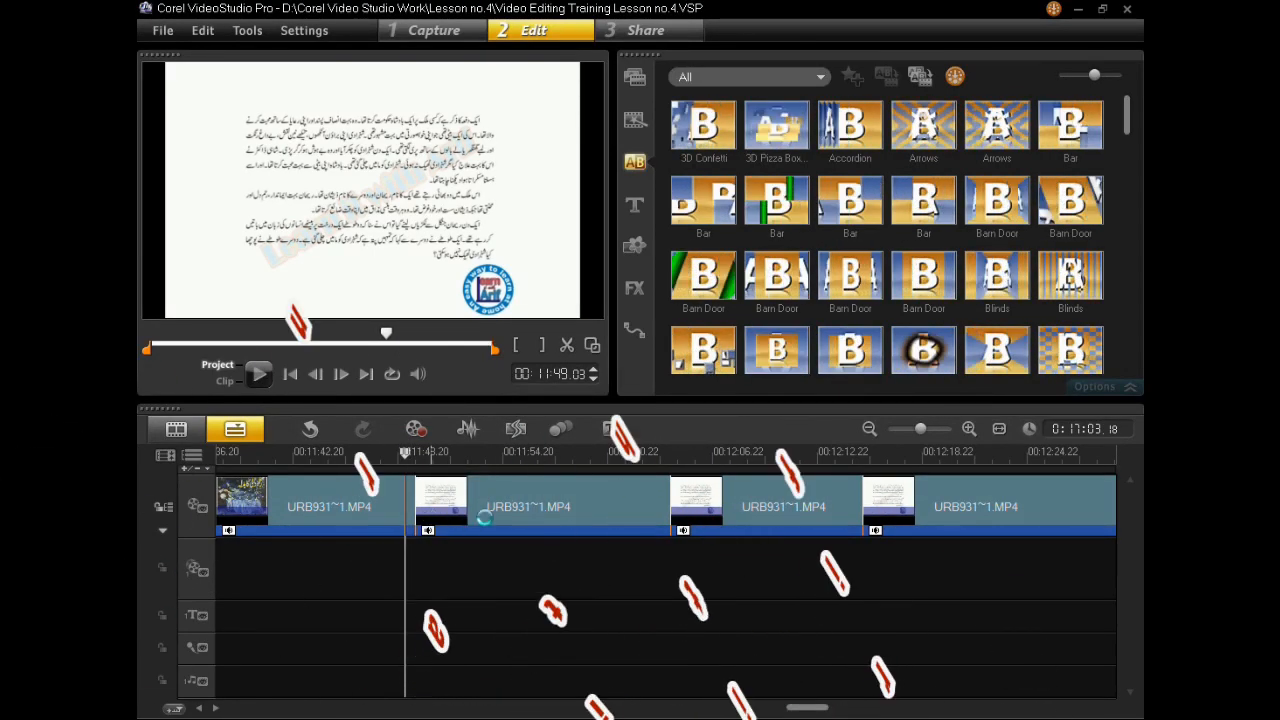
pyautogui.press('space')
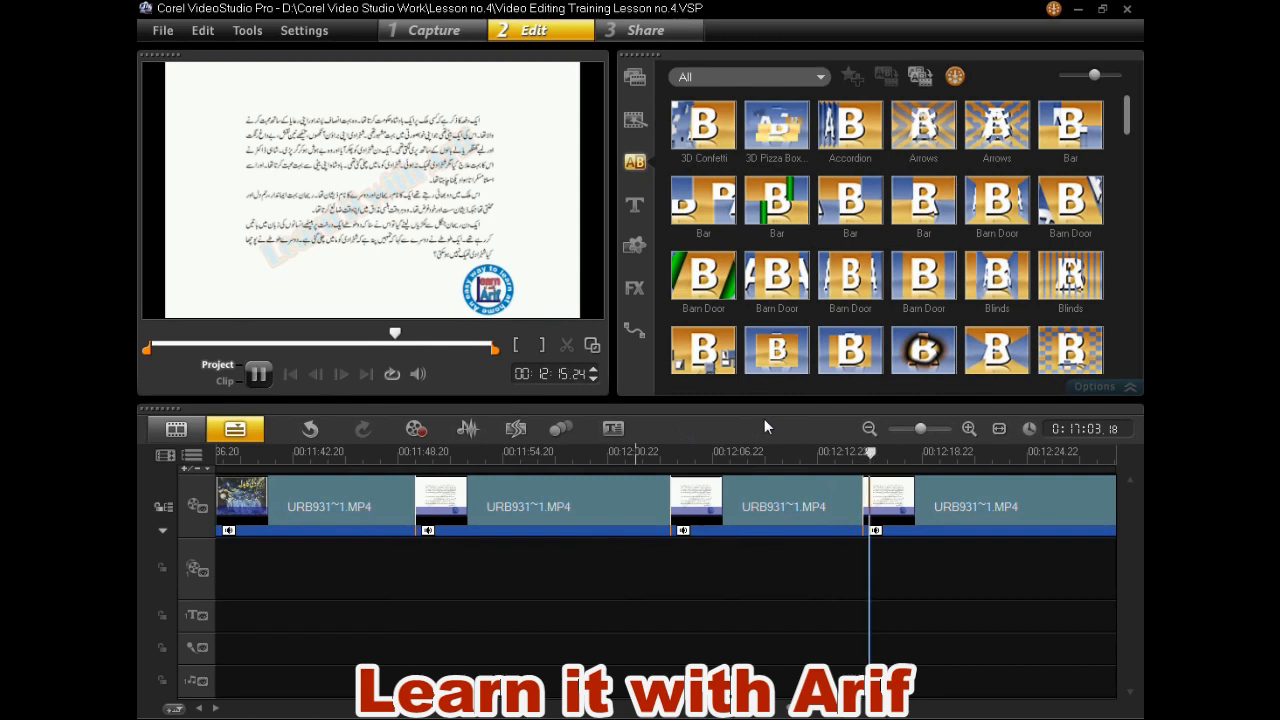
pyautogui.press('space')
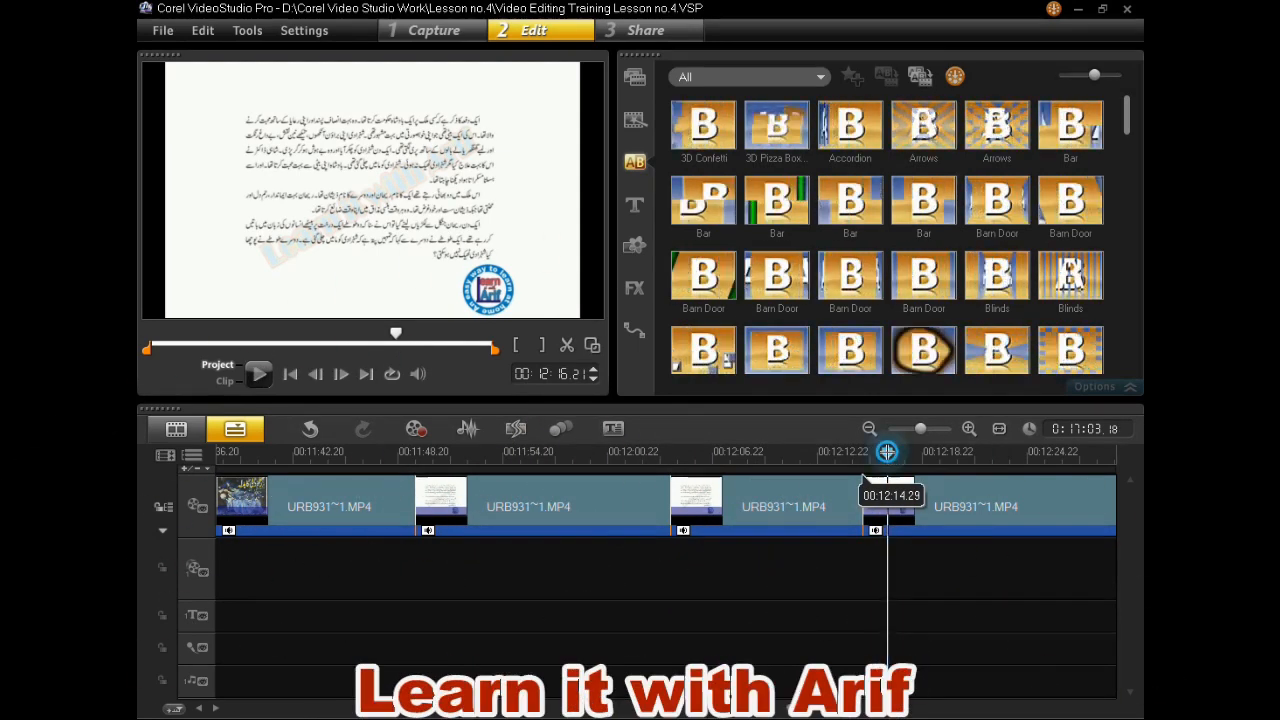
pyautogui.moveTo(887, 453); pyautogui.dragTo(469, 450)
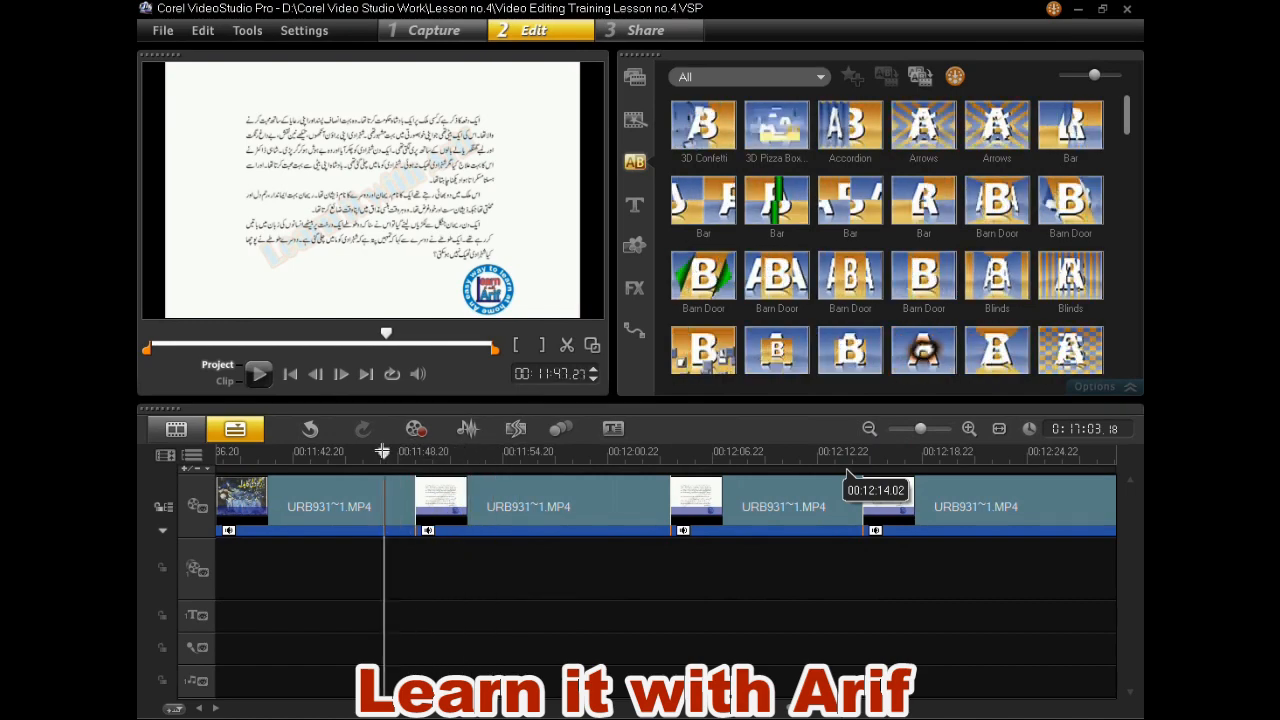
pyautogui.moveTo(382, 451); pyautogui.dragTo(318, 453)
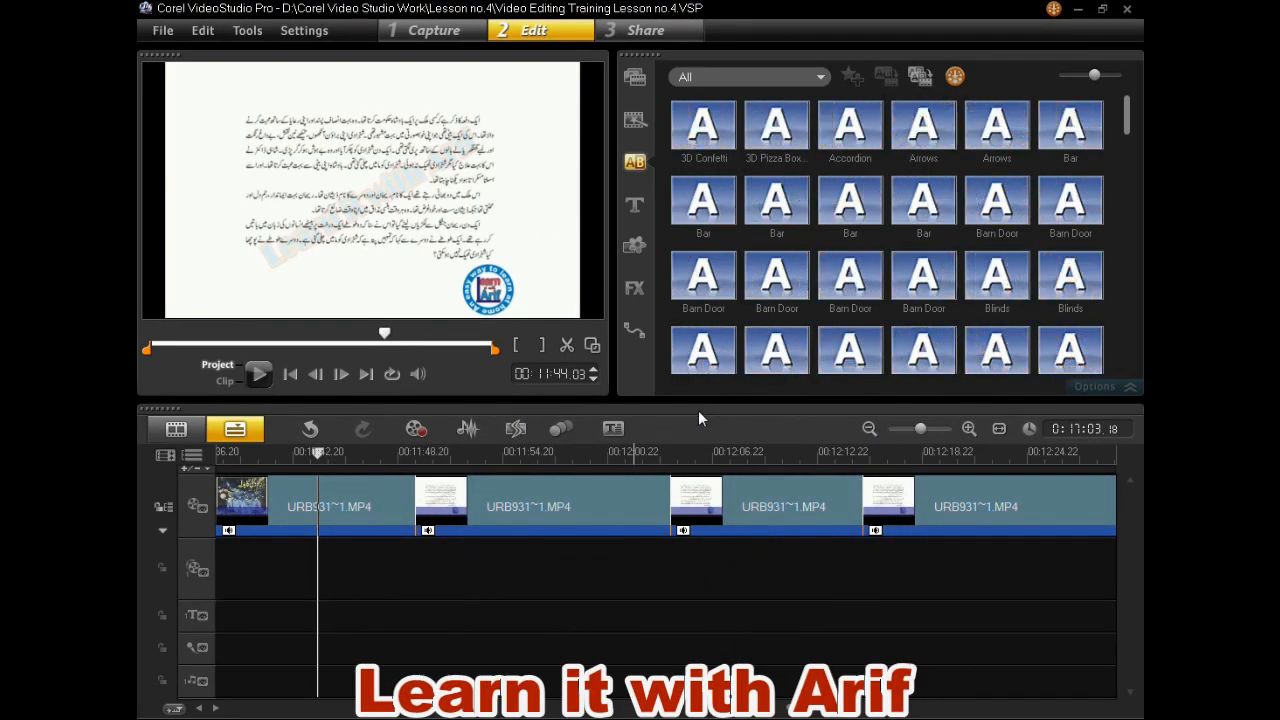
# Insert Barn Door, Bar and Barn Door transitions, in that order, at the three successive cuts between the four story clips.
pyautogui.click(703, 280)
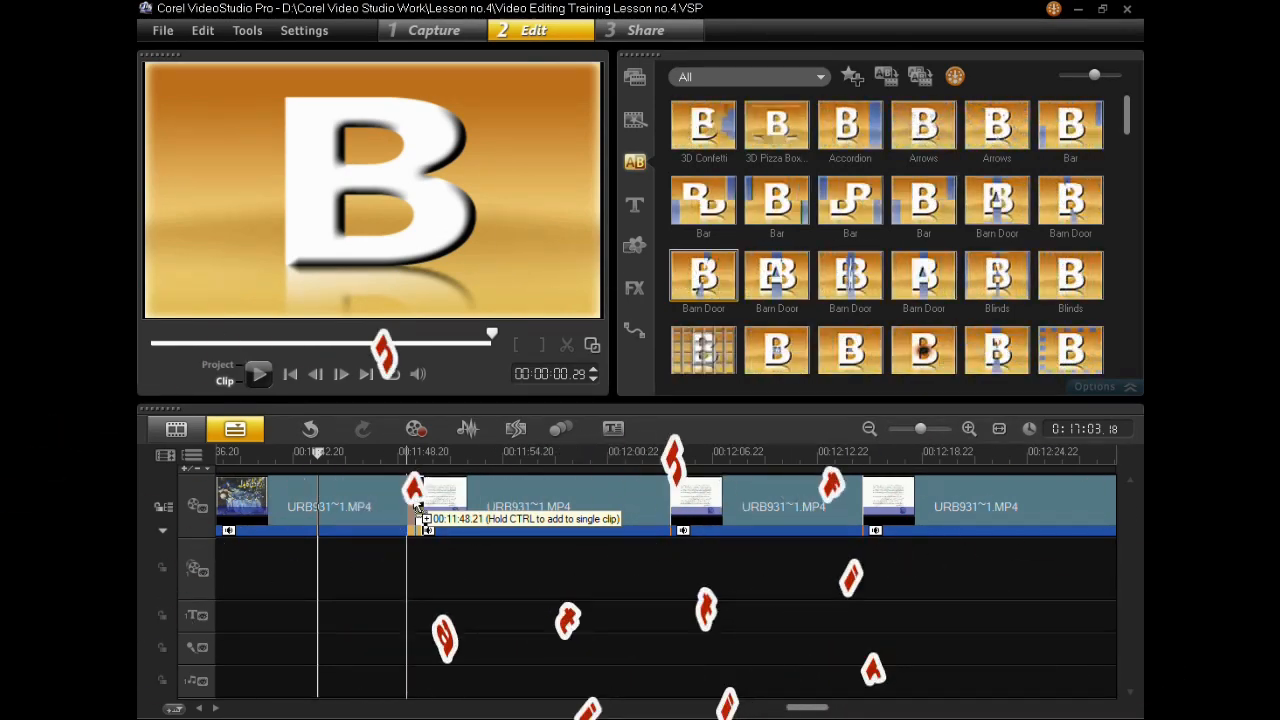
pyautogui.moveTo(416, 508); pyautogui.dragTo(418, 509)
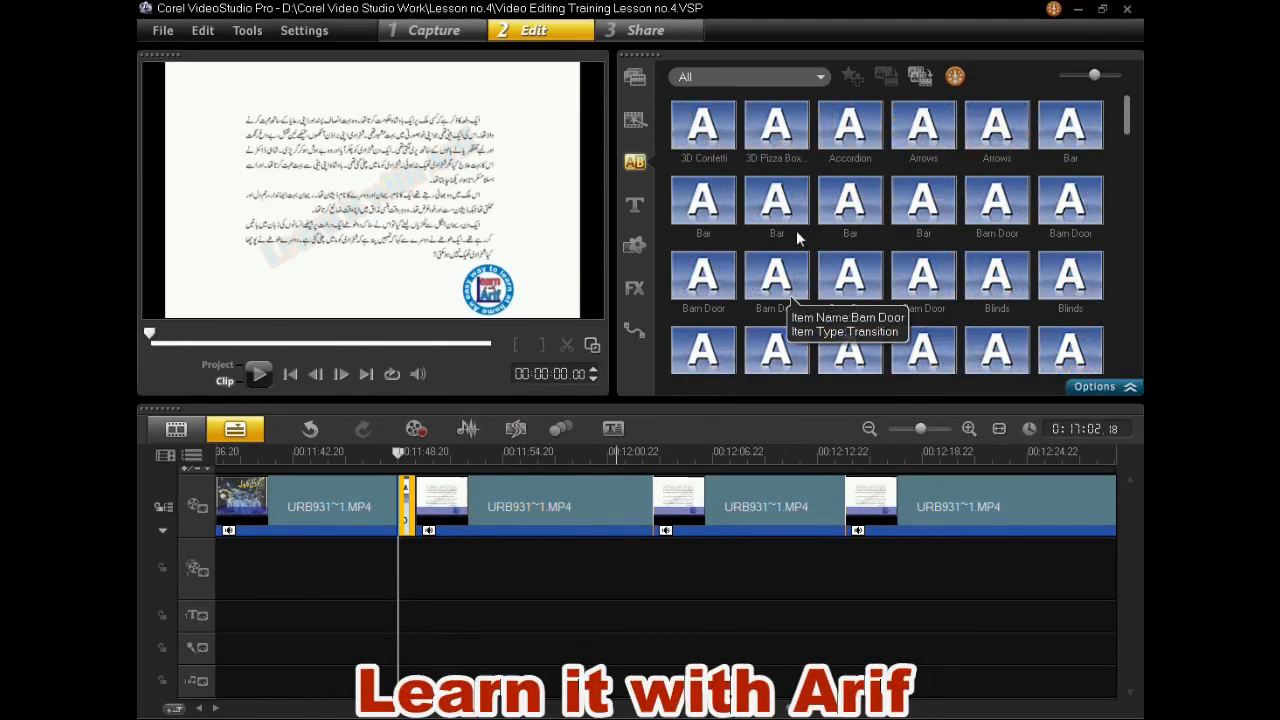
pyautogui.click(852, 205)
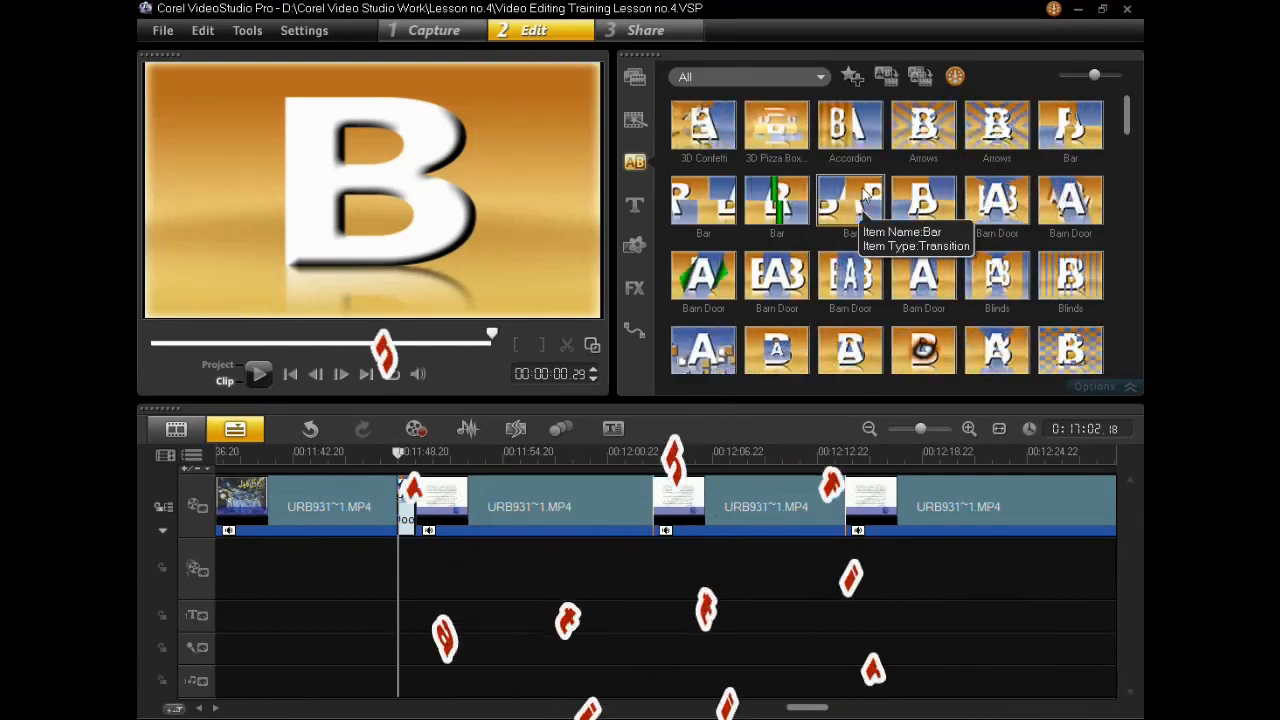
pyautogui.moveTo(763, 332); pyautogui.dragTo(675, 439)
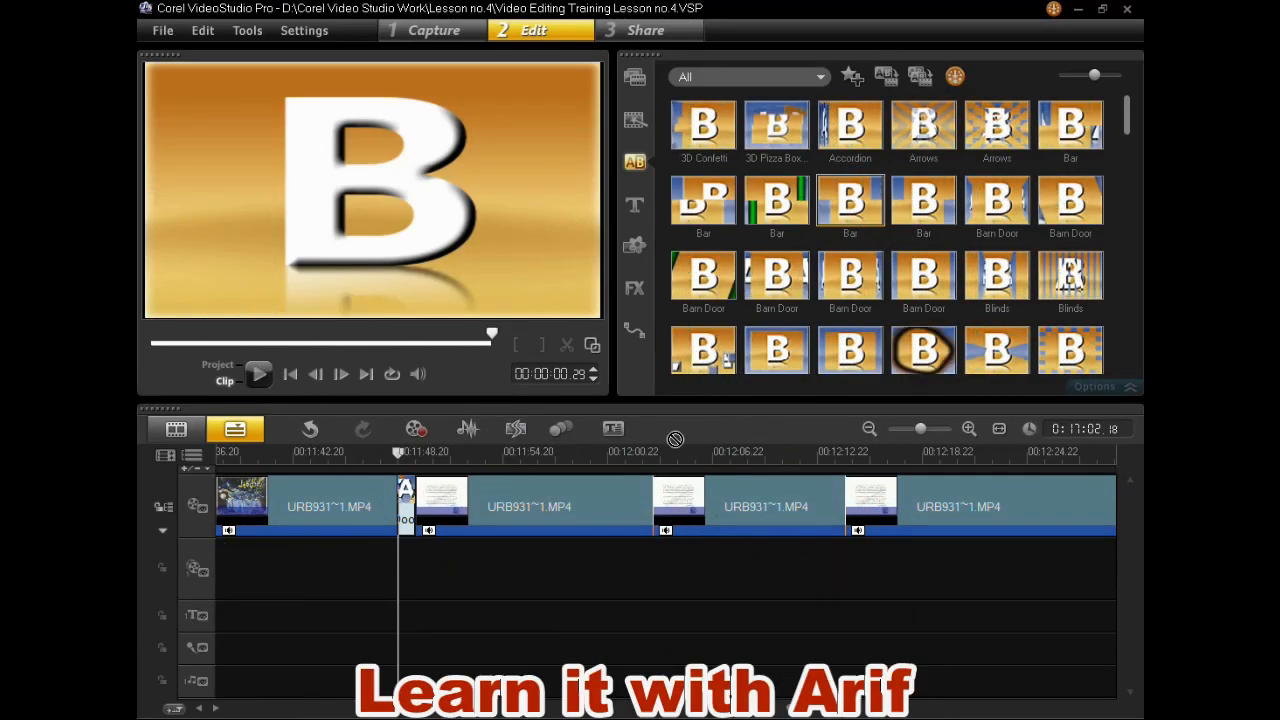
pyautogui.moveTo(655, 497); pyautogui.dragTo(655, 500)
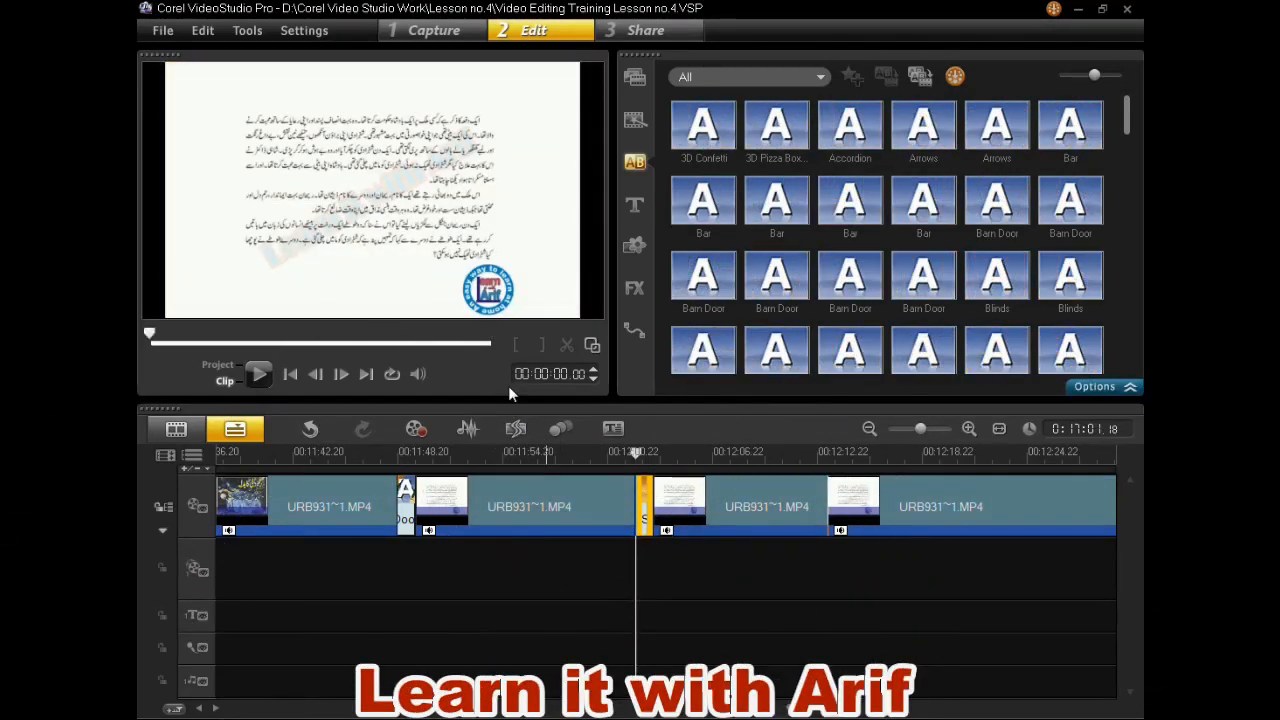
pyautogui.click(1070, 200)
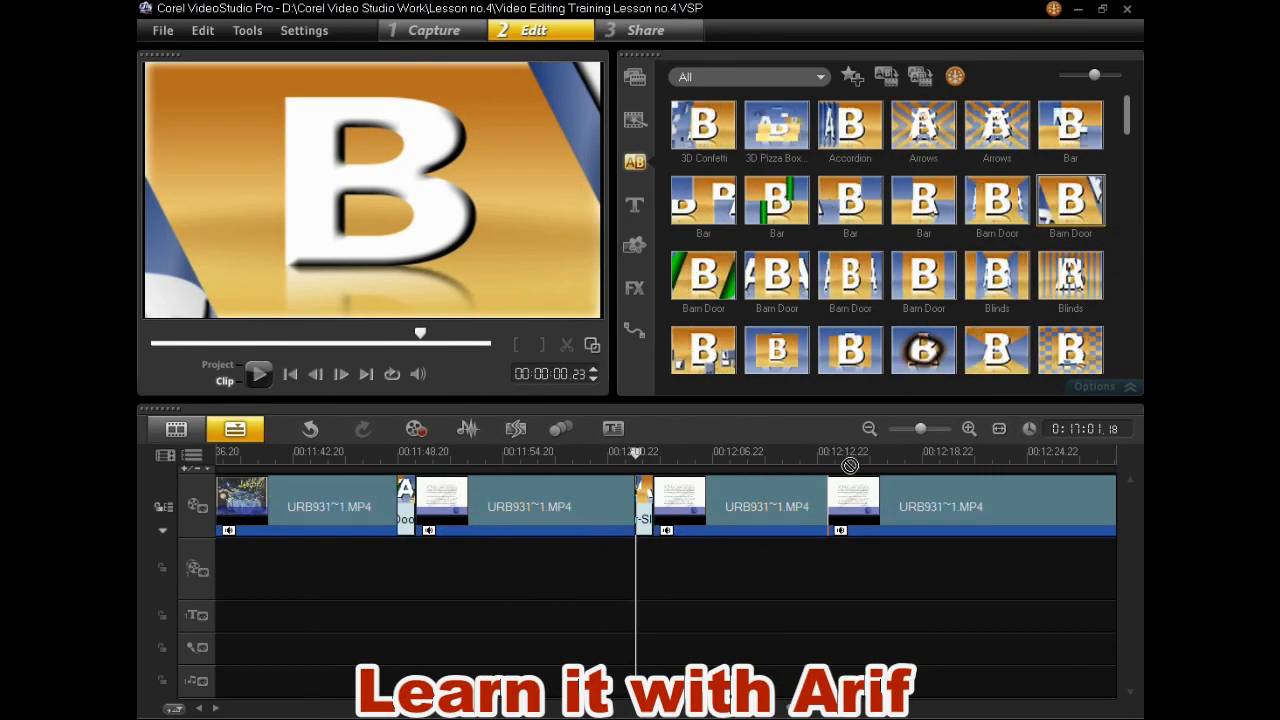
pyautogui.moveTo(850, 465); pyautogui.dragTo(820, 497)
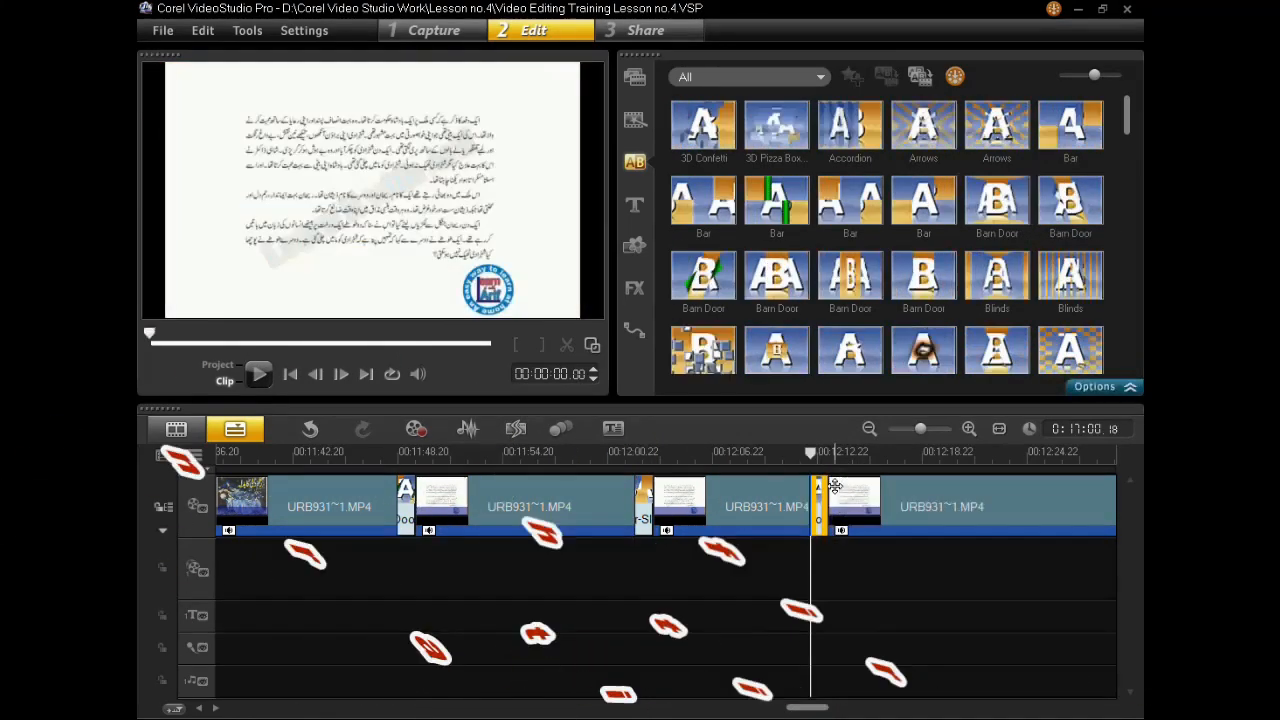
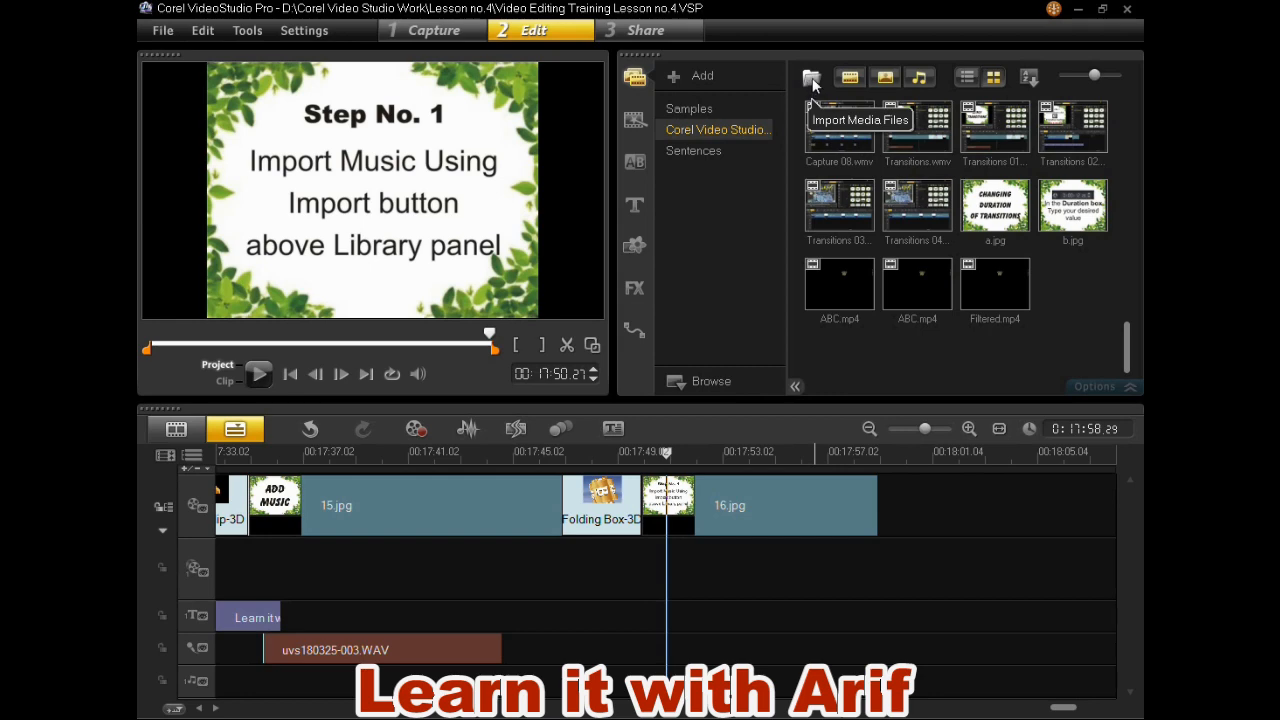
# Import the "Background Music for Youtube Videos - YouTube" file from the Songs\Music folder on Local Disk (E:) into the media library.
pyautogui.click(811, 80)
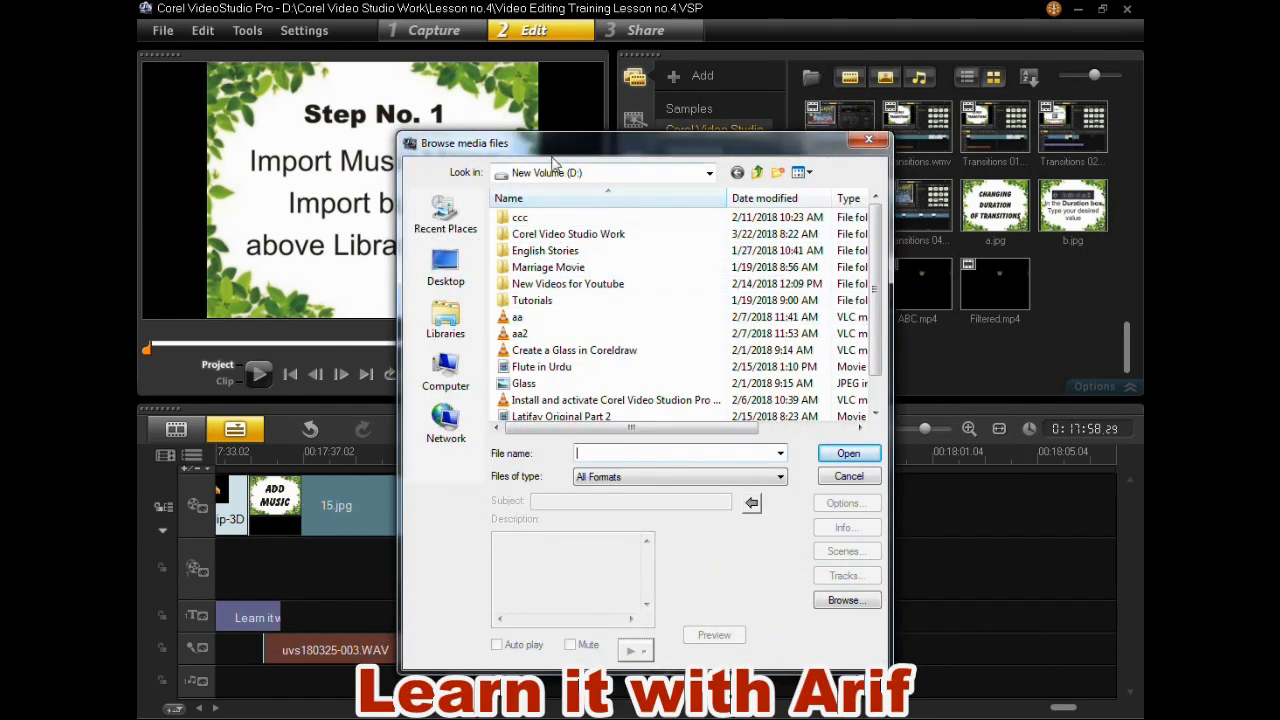
pyautogui.moveTo(541, 147); pyautogui.dragTo(550, 128)
pyautogui.click(458, 350)
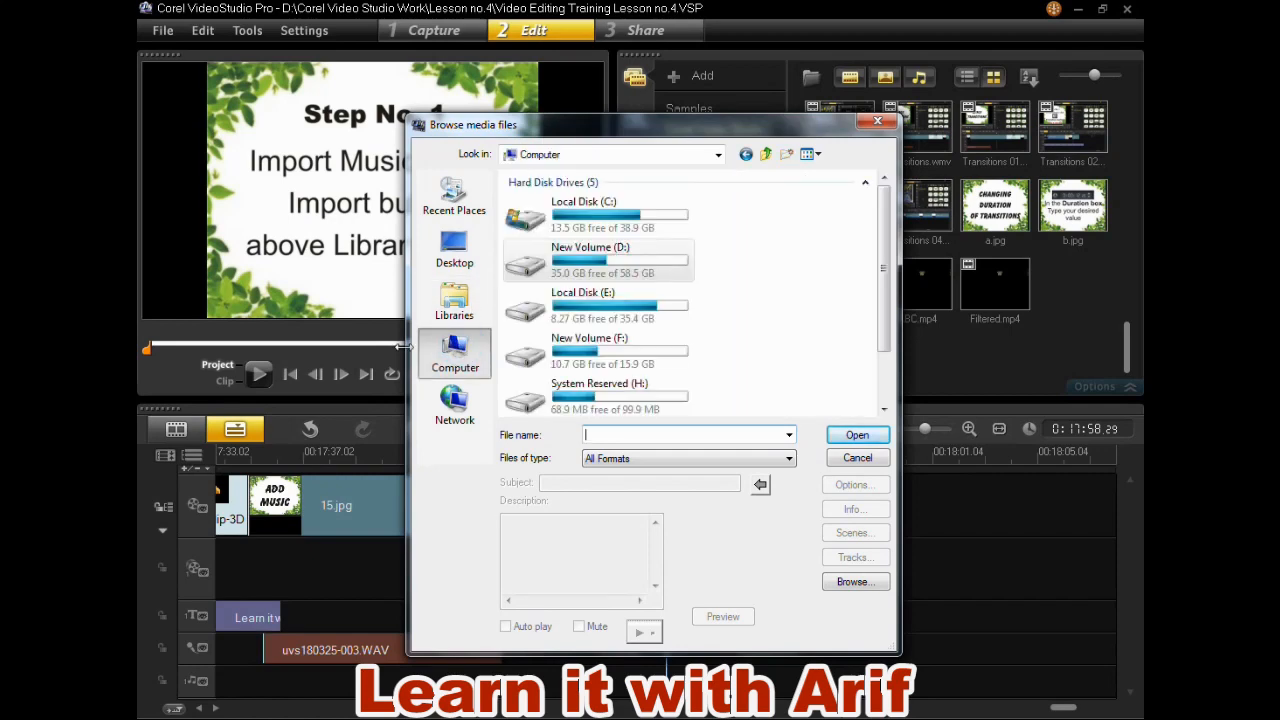
pyautogui.doubleClick(624, 314)
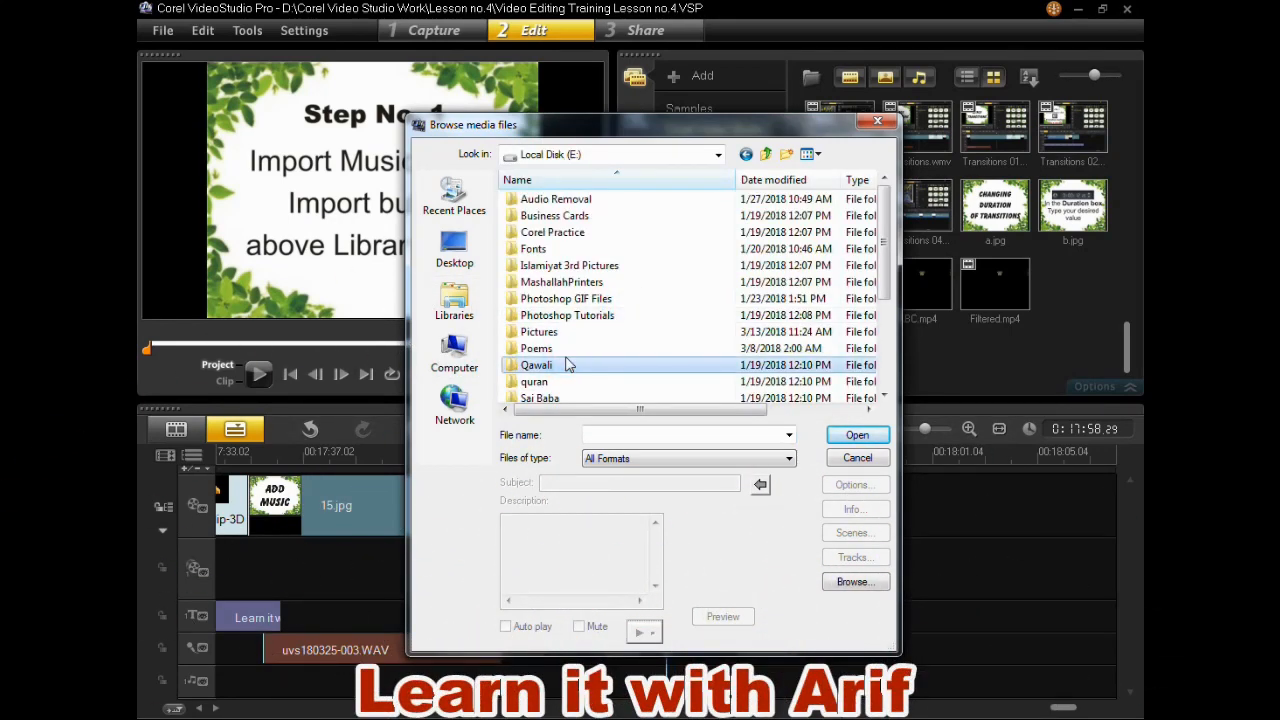
pyautogui.scroll(-3, 566, 365)
pyautogui.doubleClick(530, 299)
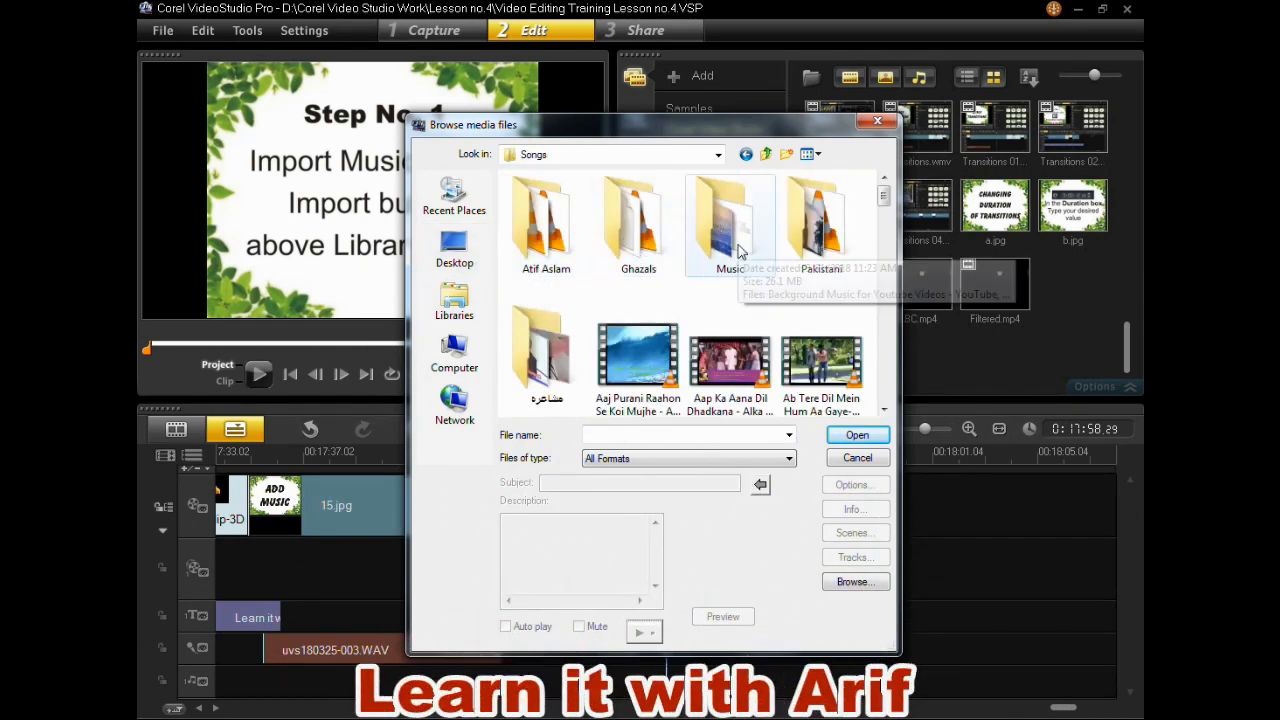
pyautogui.doubleClick(740, 250)
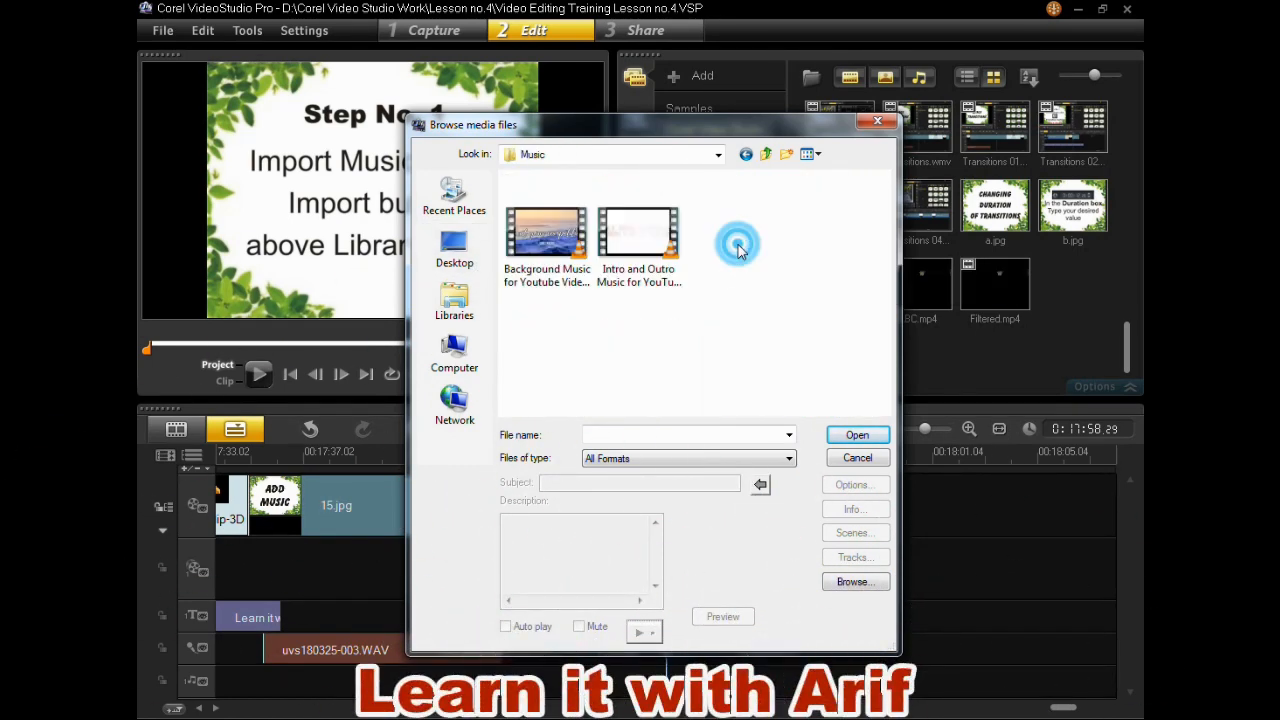
pyautogui.click(549, 259)
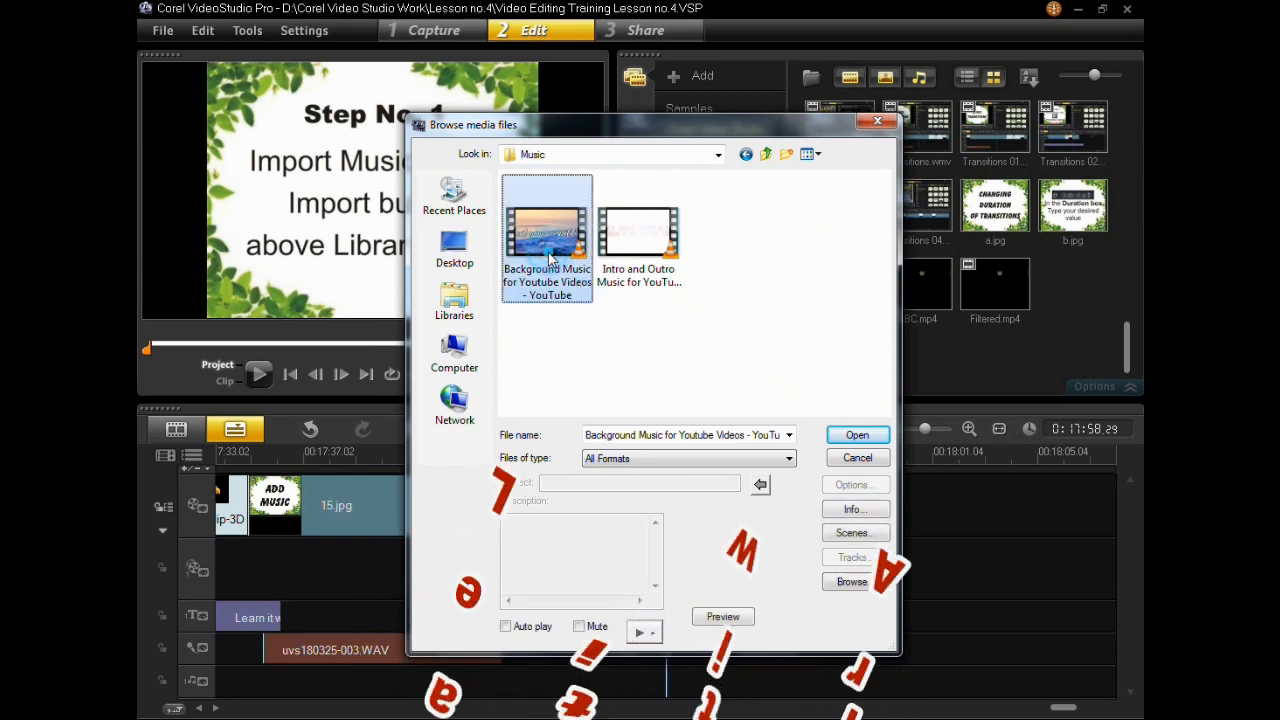
pyautogui.click(858, 437)
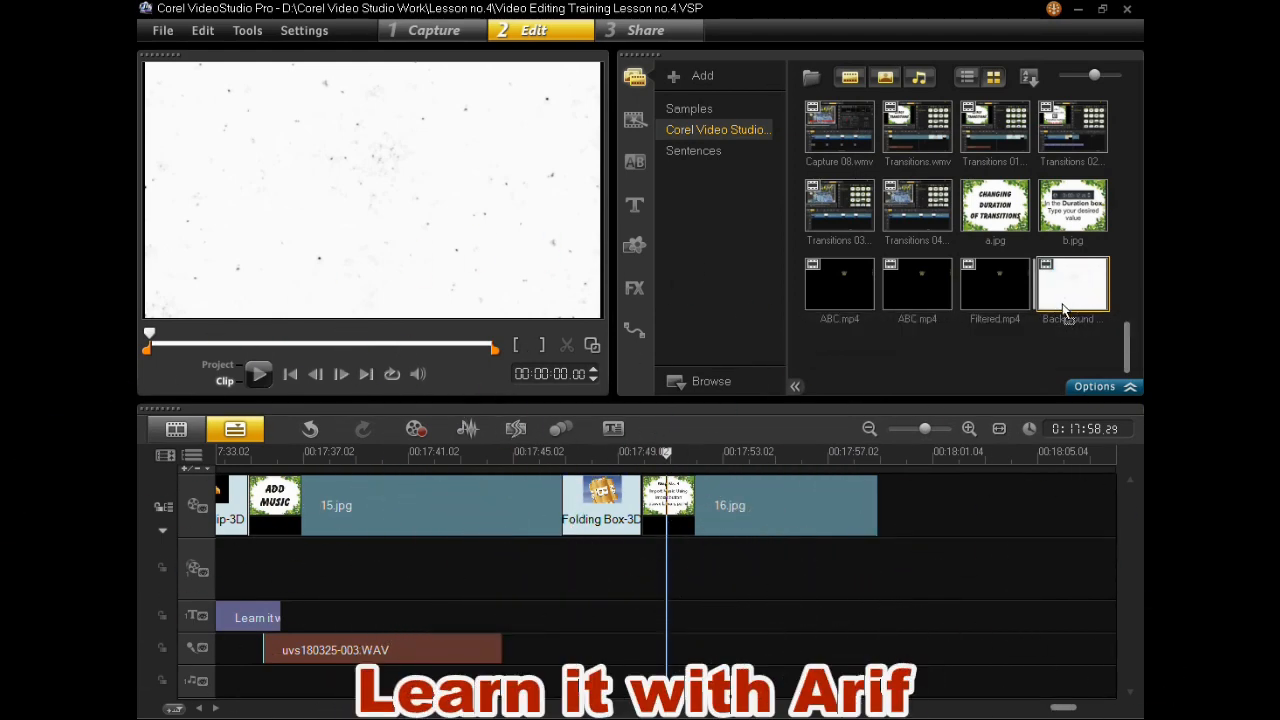
# Place the imported background music on the music track, starting beneath the beginning of the 15.jpg clip.
pyautogui.moveTo(968, 435); pyautogui.dragTo(528, 688)
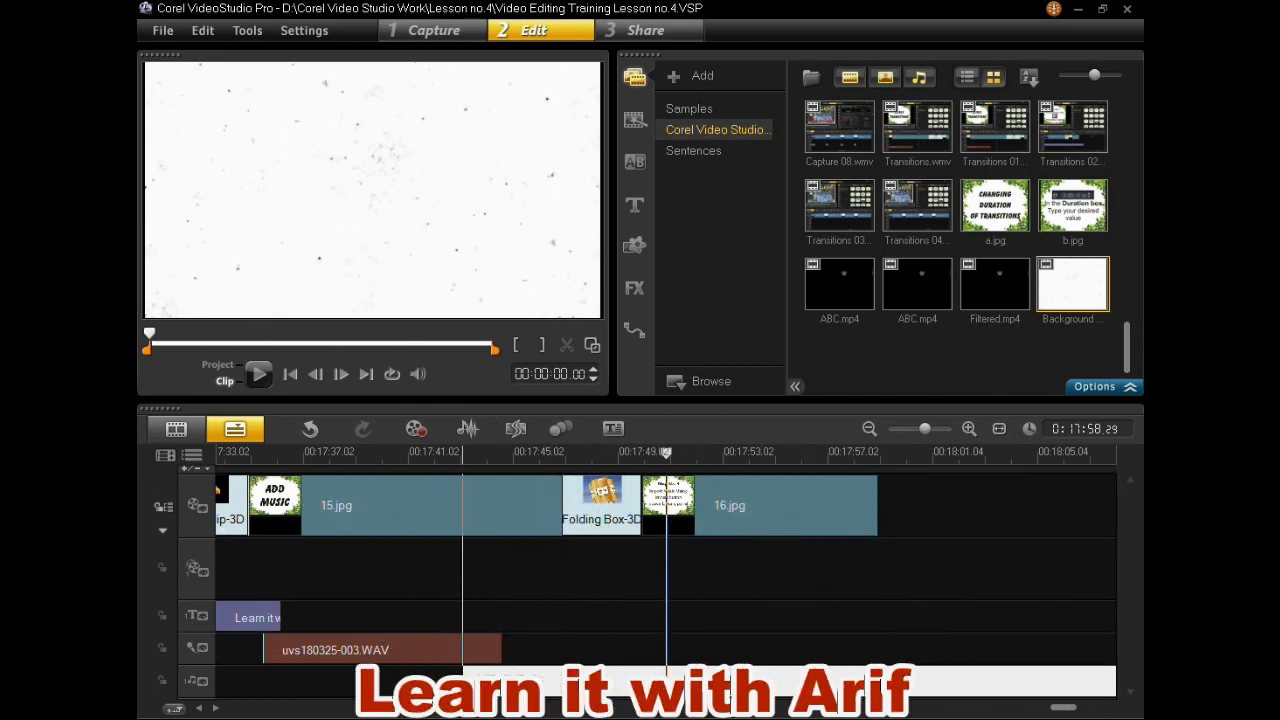
pyautogui.moveTo(390, 680); pyautogui.dragTo(313, 680)
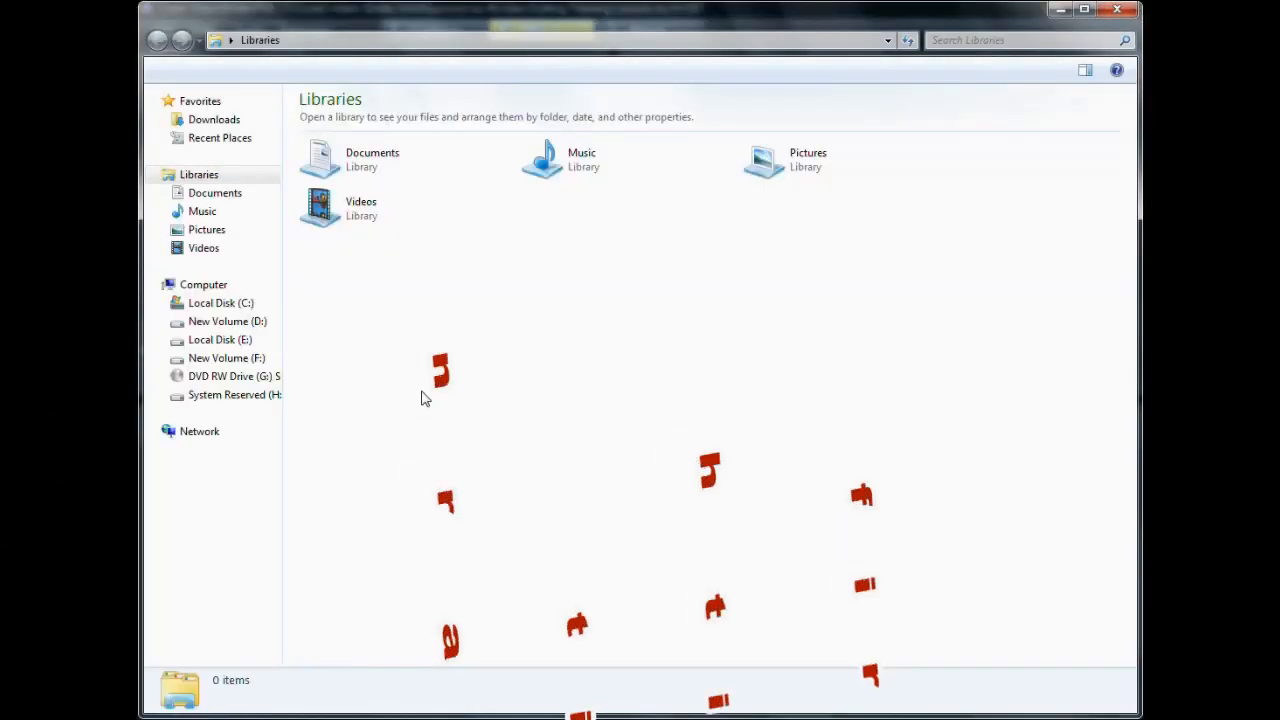
# In Windows Explorer, open the Music folder inside Songs on Local Disk (E:).
pyautogui.click(240, 342)
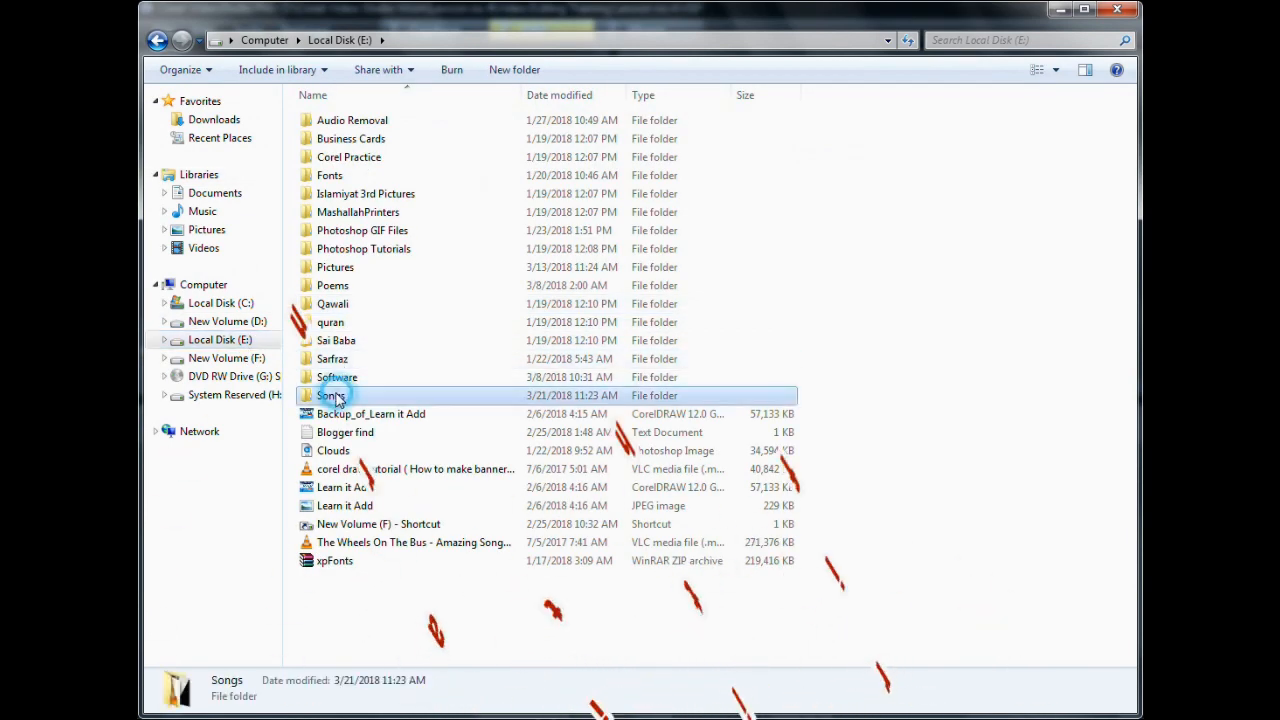
pyautogui.doubleClick(335, 393)
pyautogui.doubleClick(543, 172)
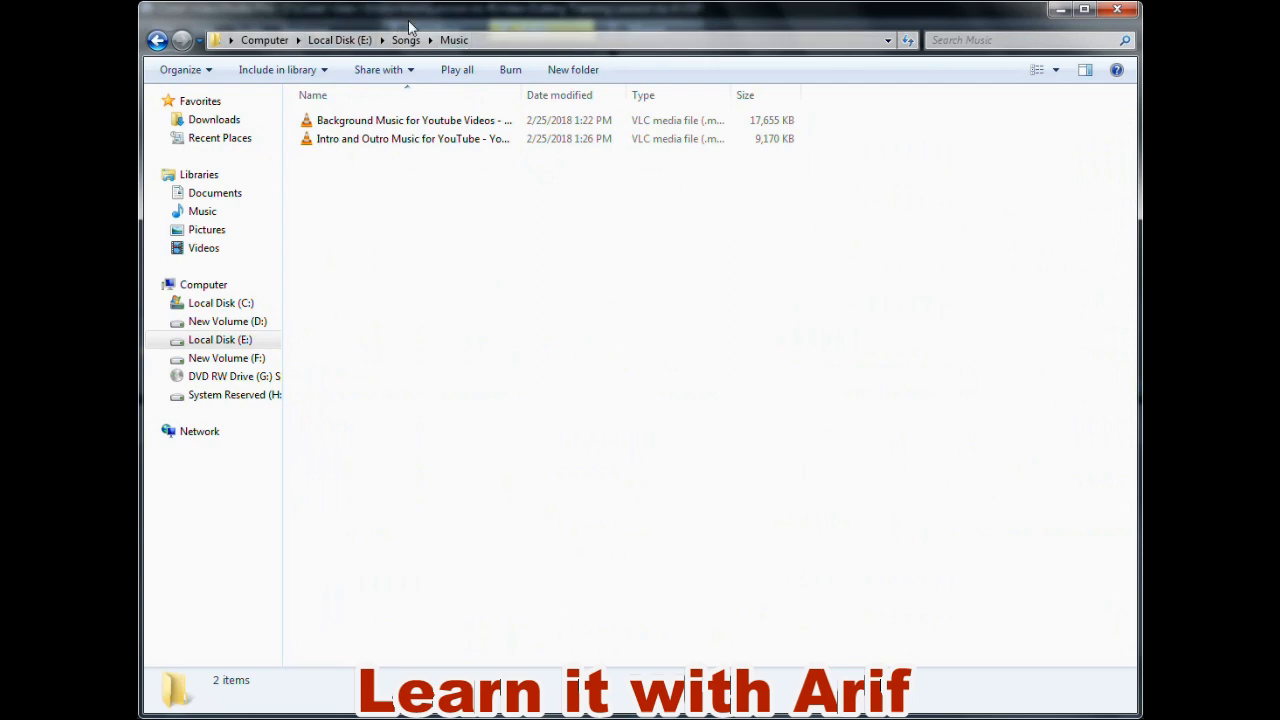
# Shrink the Explorer window beside the timeline and add "Background Music for Youtube Videos" from it to the music track at about 00:18:13.
pyautogui.moveTo(145, 175); pyautogui.dragTo(713, 250)
pyautogui.moveTo(836, 6); pyautogui.dragTo(836, 211)
pyautogui.moveTo(908, 333); pyautogui.dragTo(876, 343)
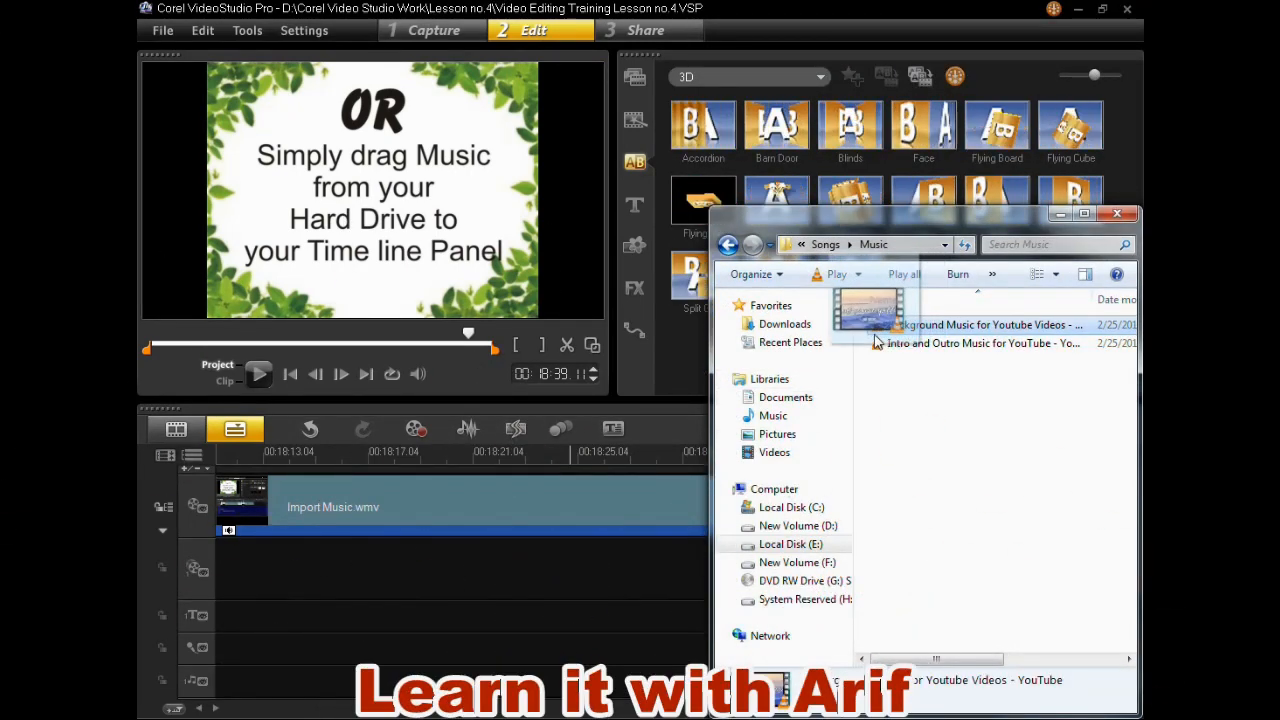
pyautogui.moveTo(787, 402); pyautogui.dragTo(736, 436)
pyautogui.moveTo(571, 566); pyautogui.dragTo(269, 682)
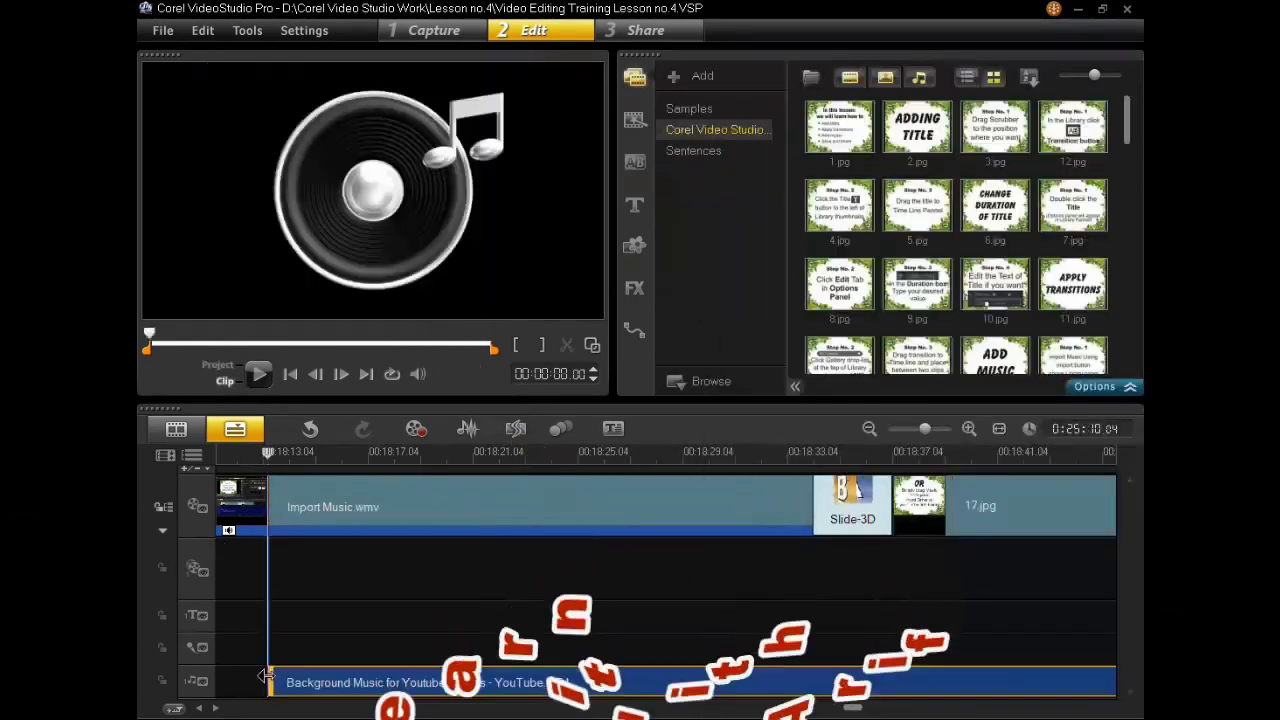
pyautogui.doubleClick(391, 683)
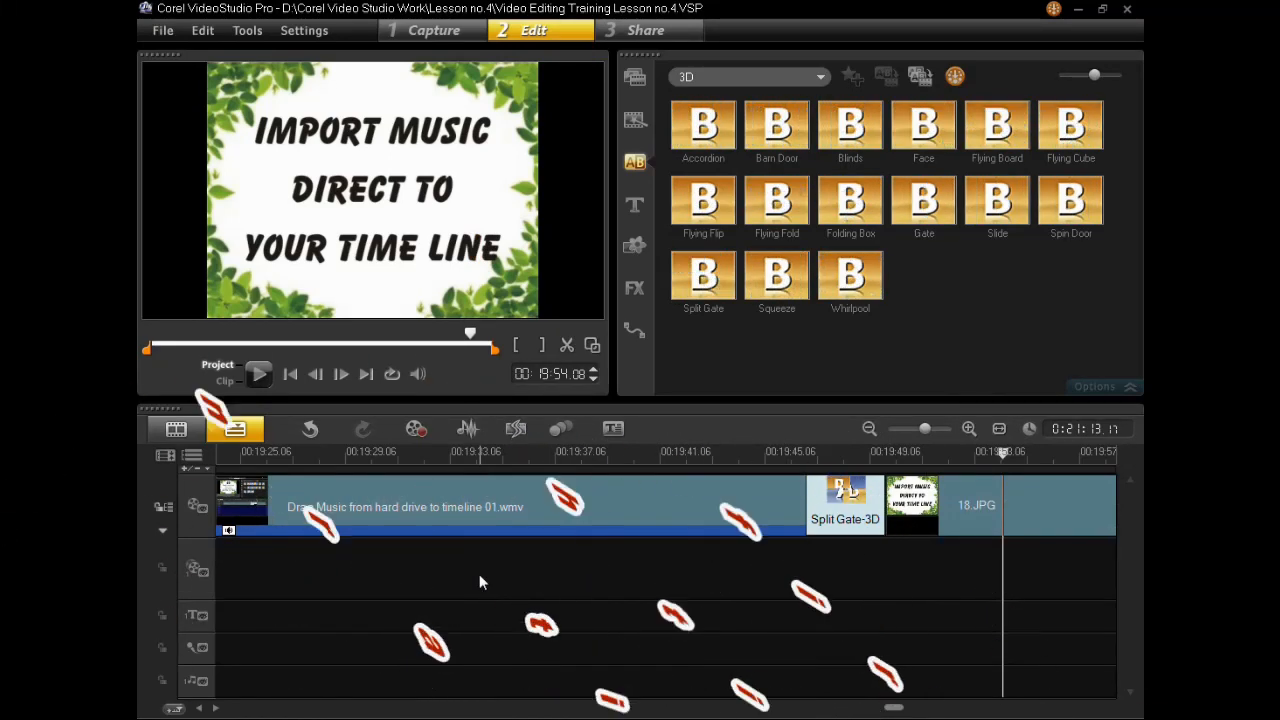
# Insert the "Intro and Outro Music for YouTube" file from Songs\Music on Local Disk (E:) as audio into Music Track #1.
pyautogui.rightClick(256, 690)
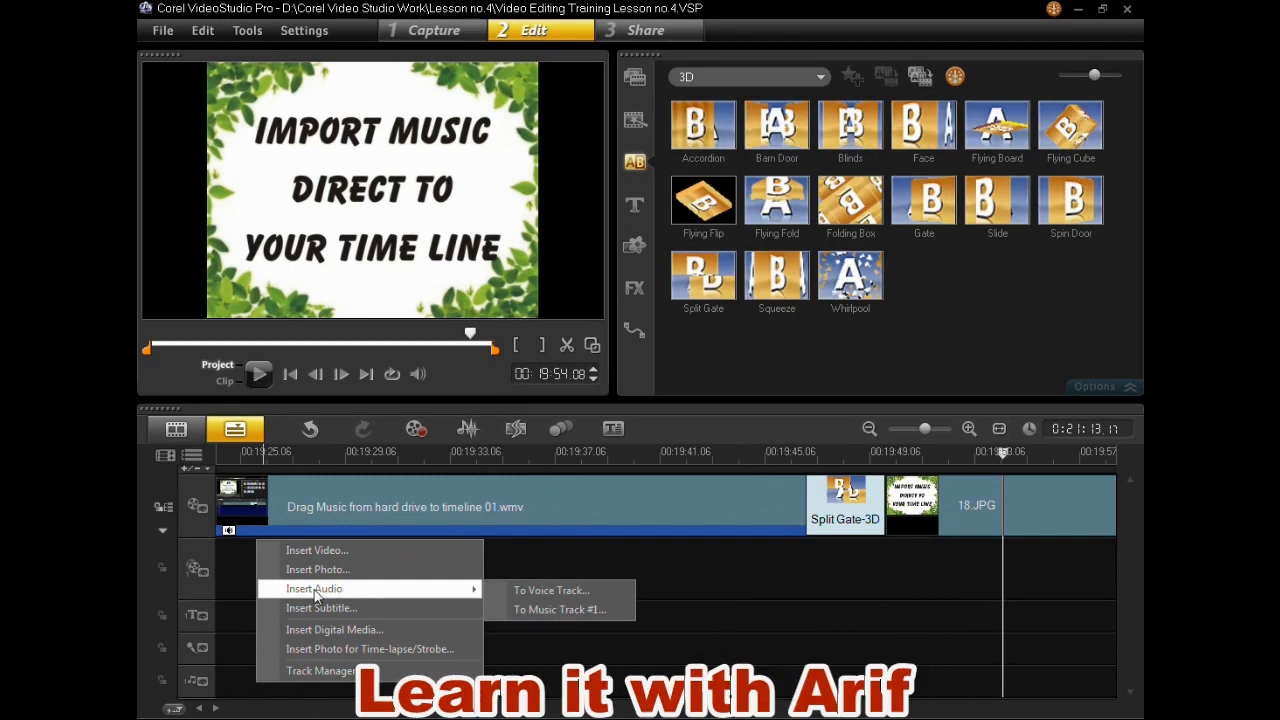
pyautogui.click(573, 613)
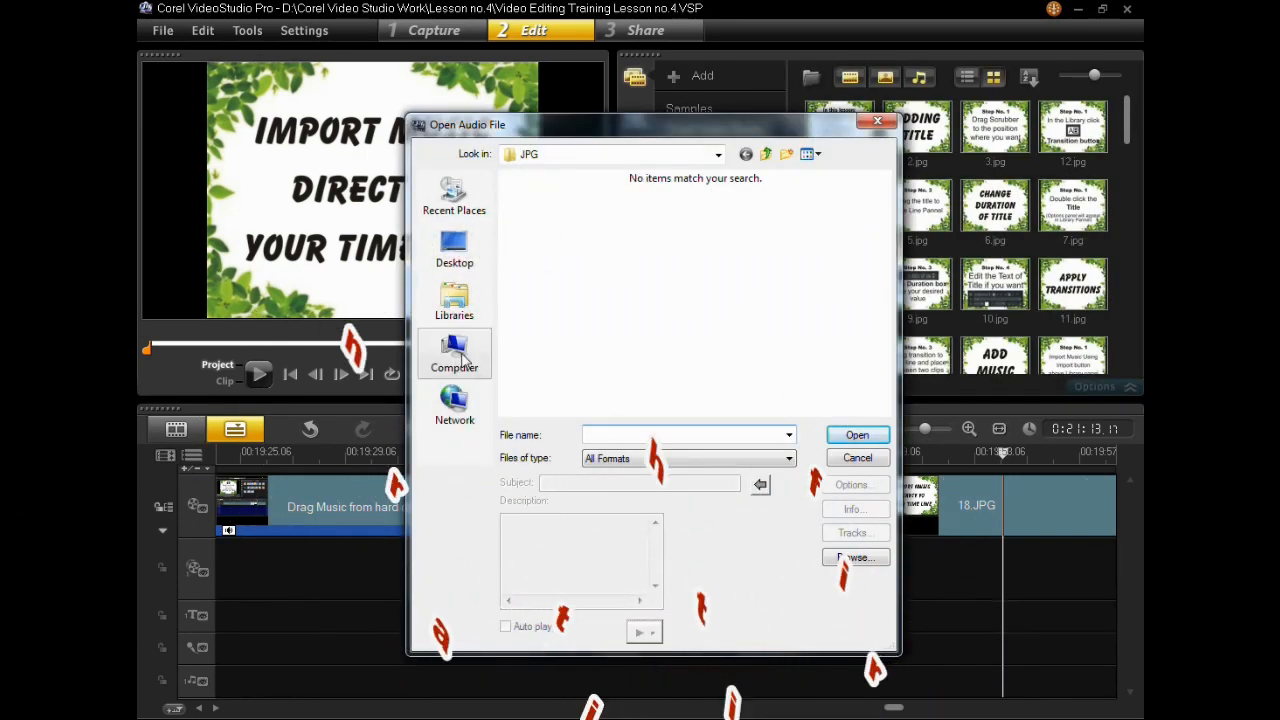
pyautogui.click(453, 350)
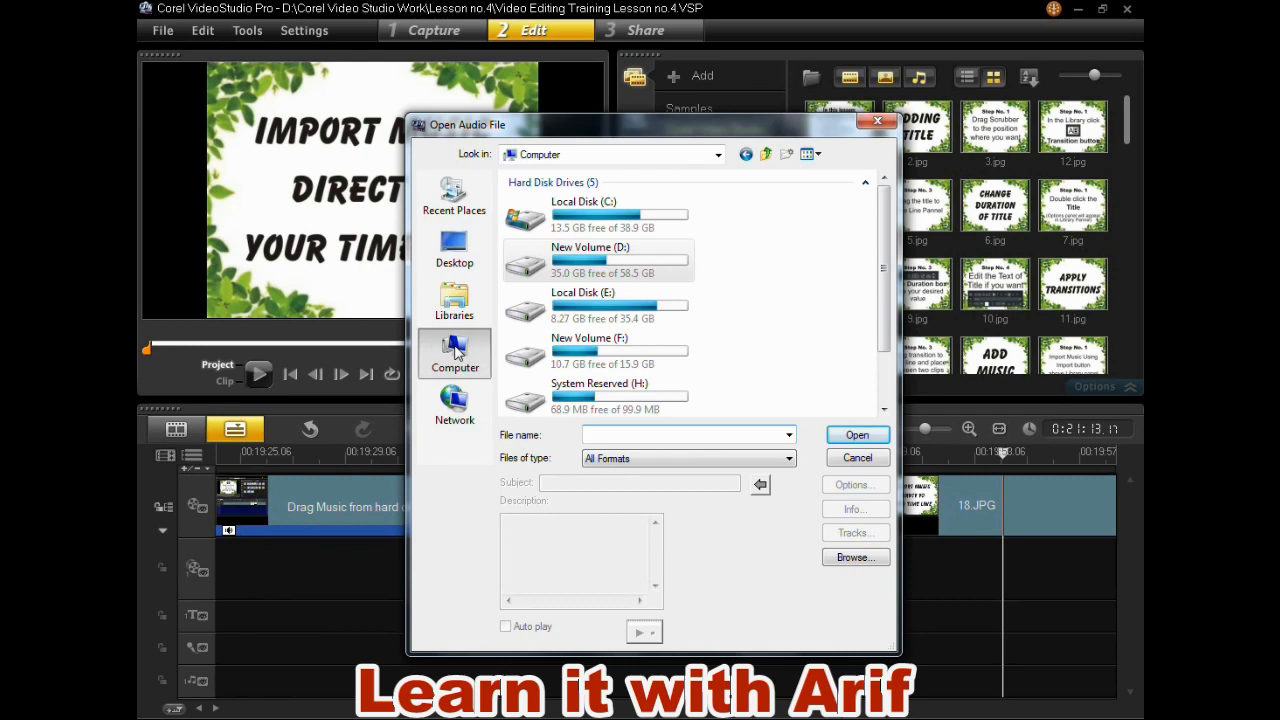
pyautogui.doubleClick(565, 300)
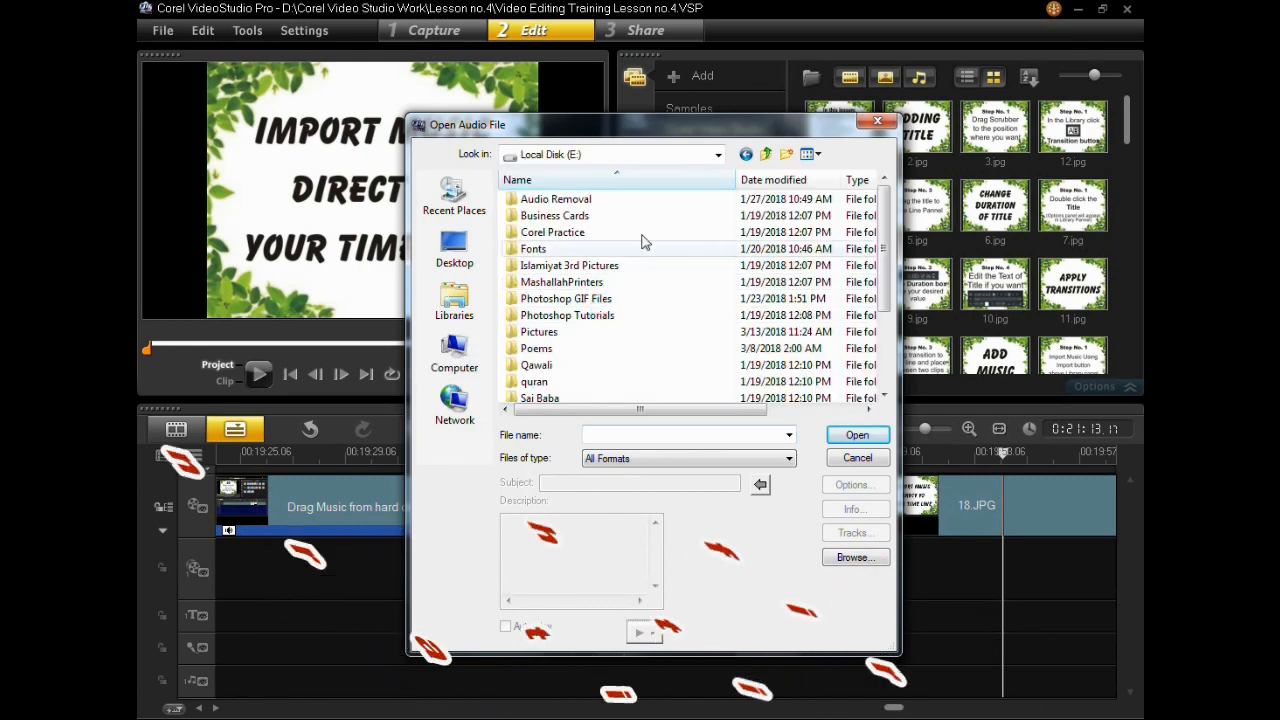
pyautogui.scroll(-3, 560, 297)
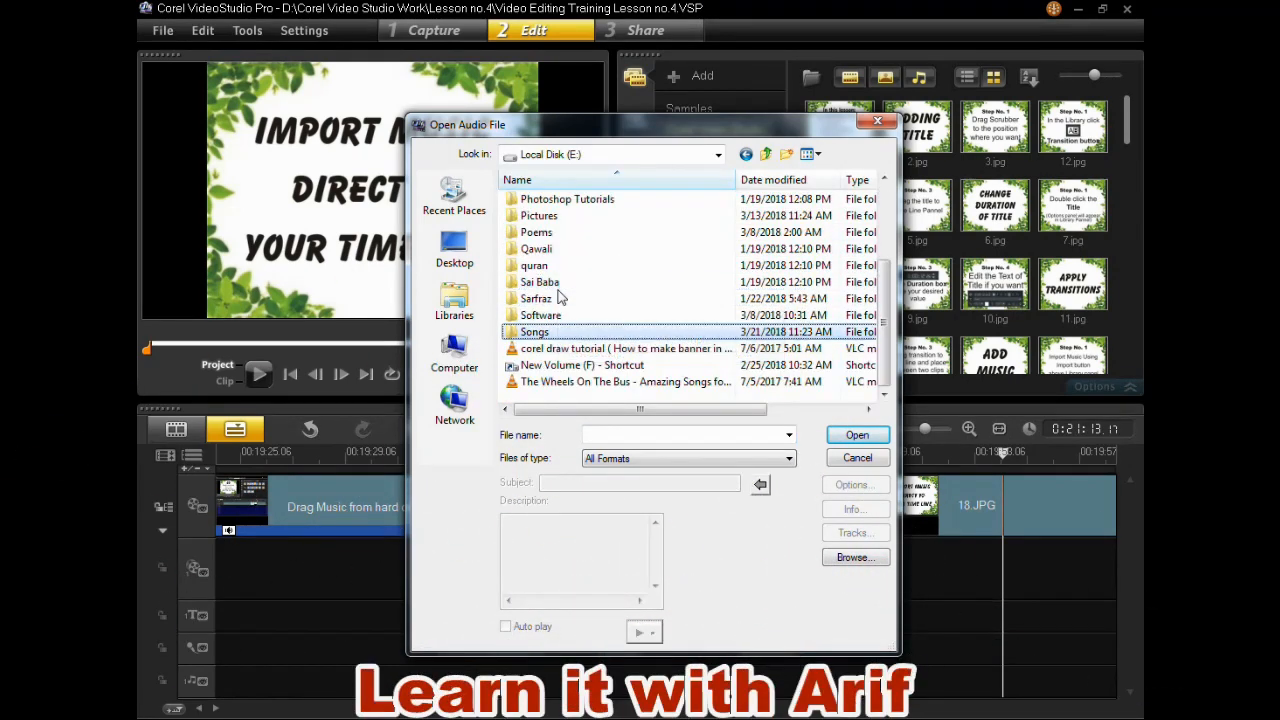
pyautogui.press('Return')
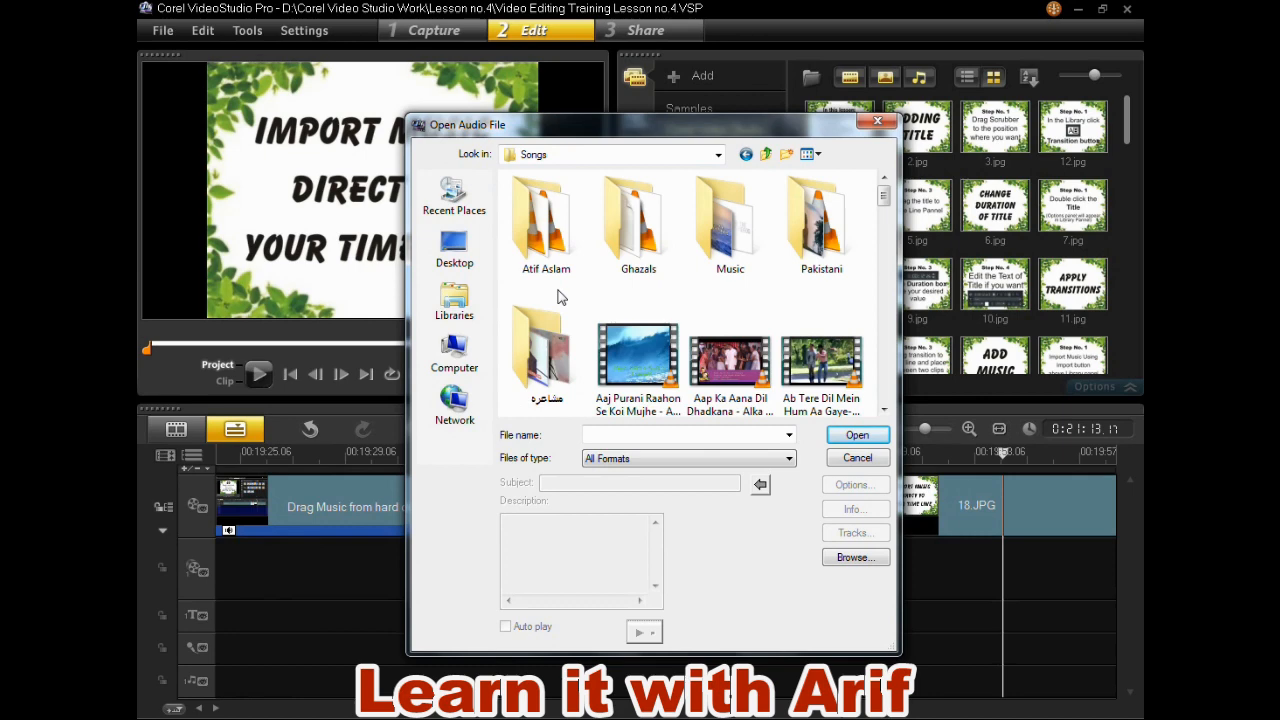
pyautogui.doubleClick(714, 255)
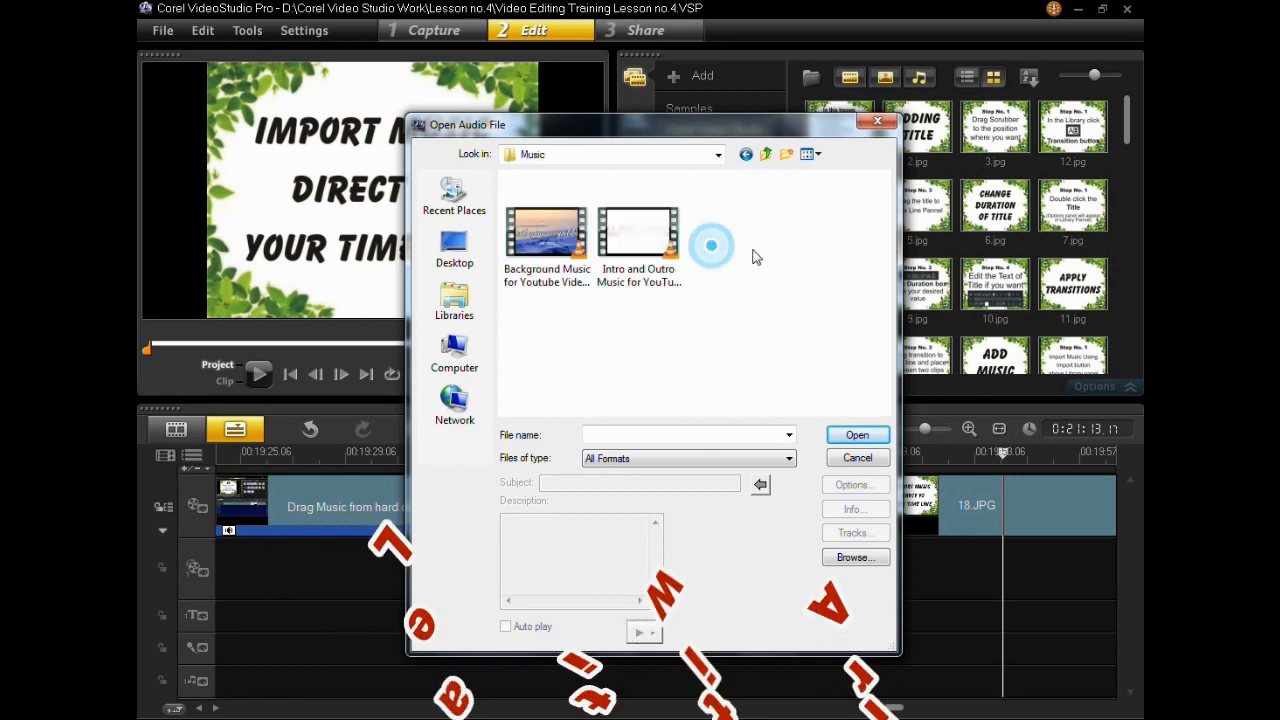
pyautogui.click(645, 256)
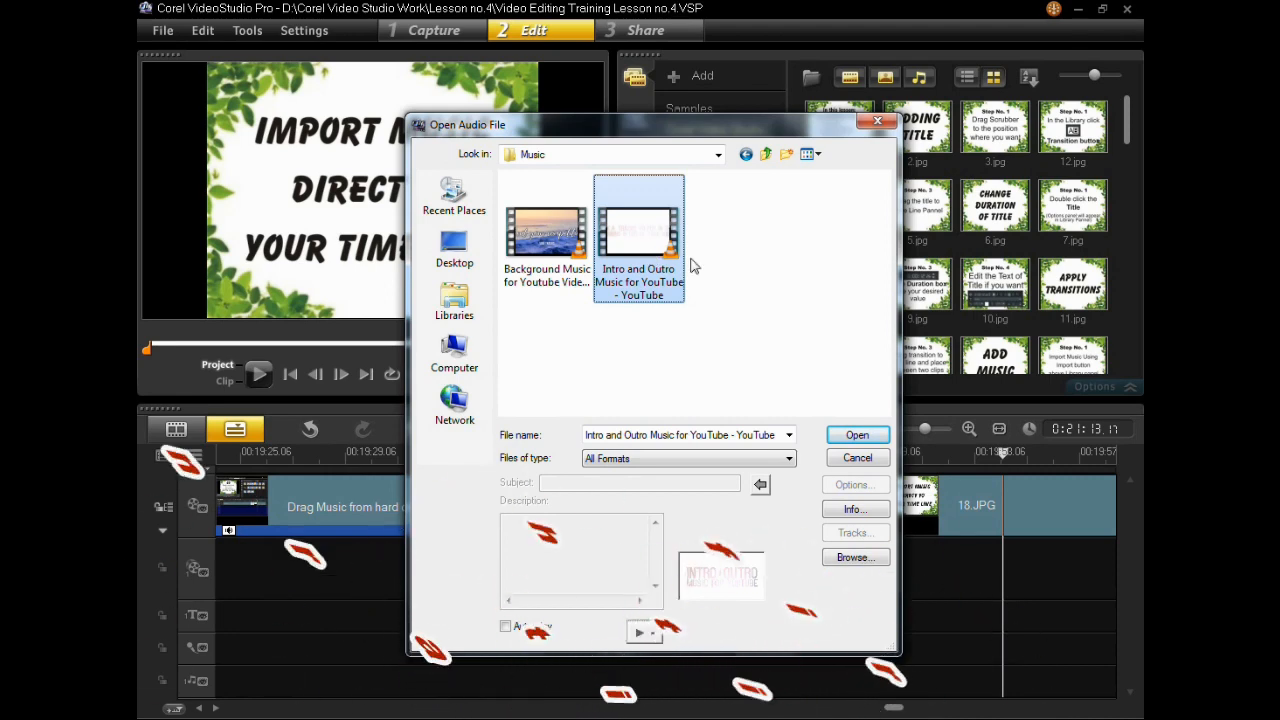
pyautogui.click(835, 436)
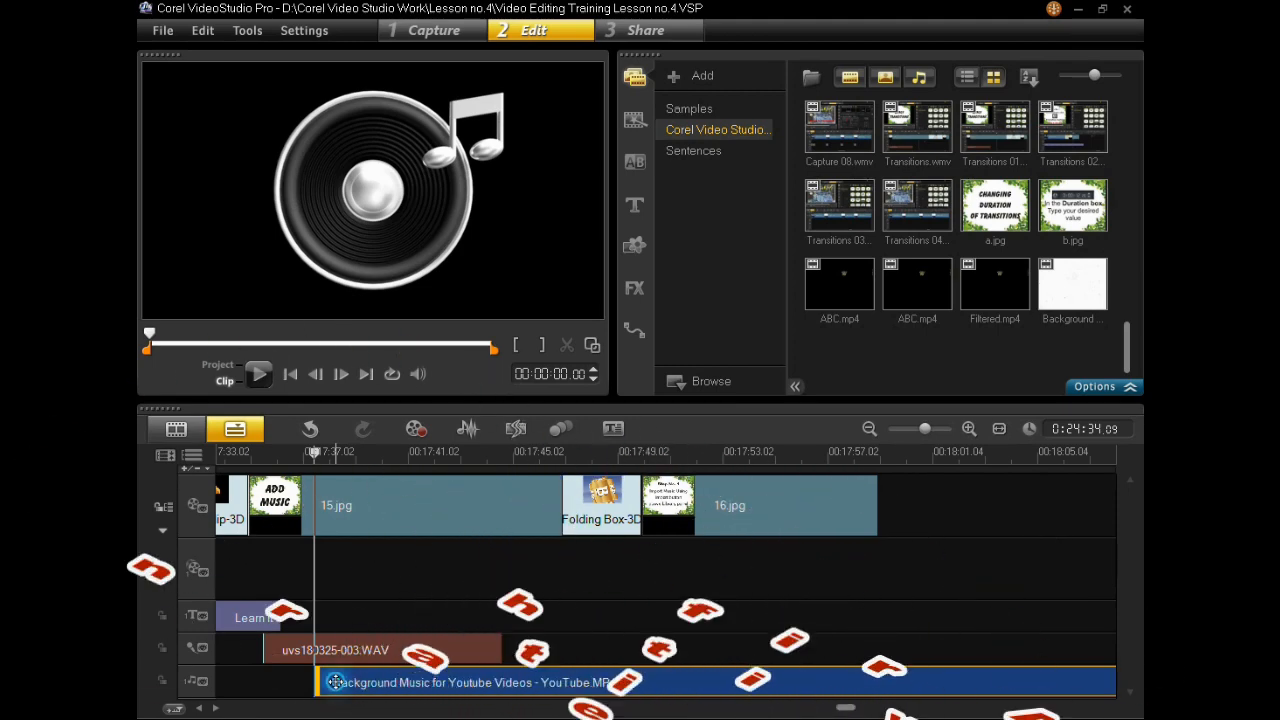
# Display the background music clip's Music & Voice settings, lower its volume to 92, and enter 1 as the new volume.
pyautogui.doubleClick(335, 682)
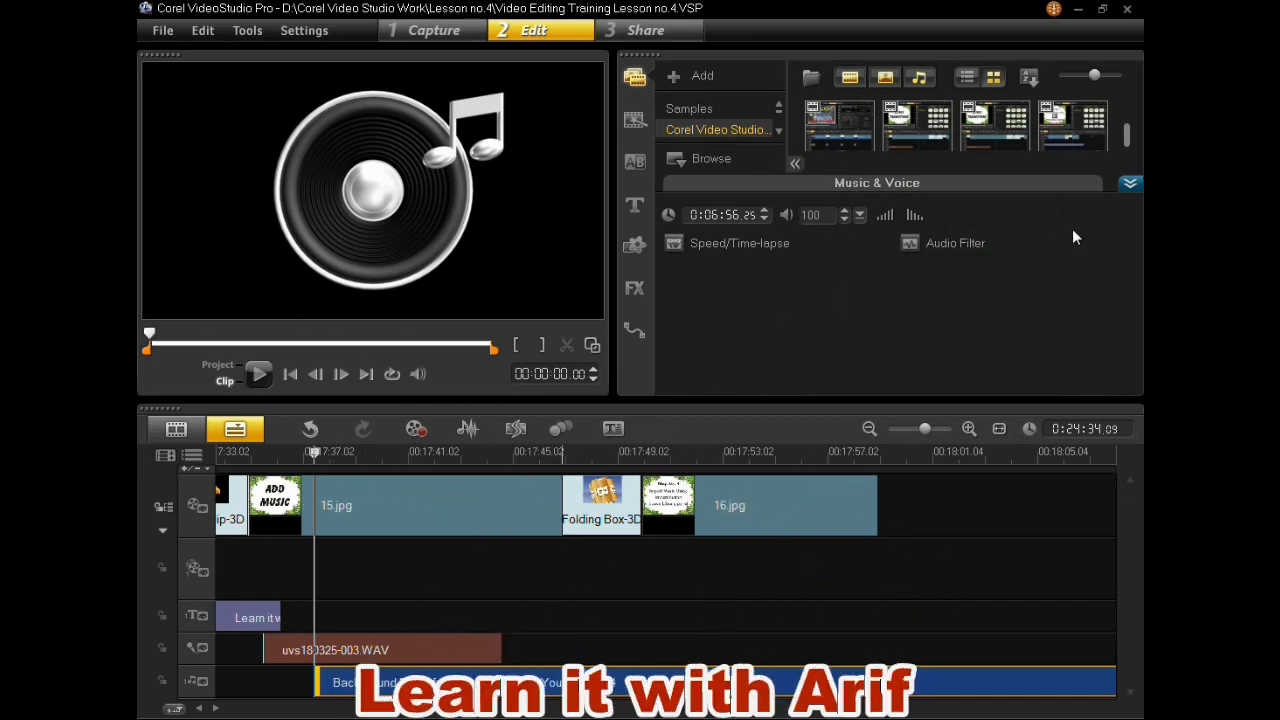
pyautogui.click(846, 219)
pyautogui.click(846, 219)
pyautogui.click(846, 219)
pyautogui.moveTo(821, 217); pyautogui.dragTo(790, 221)
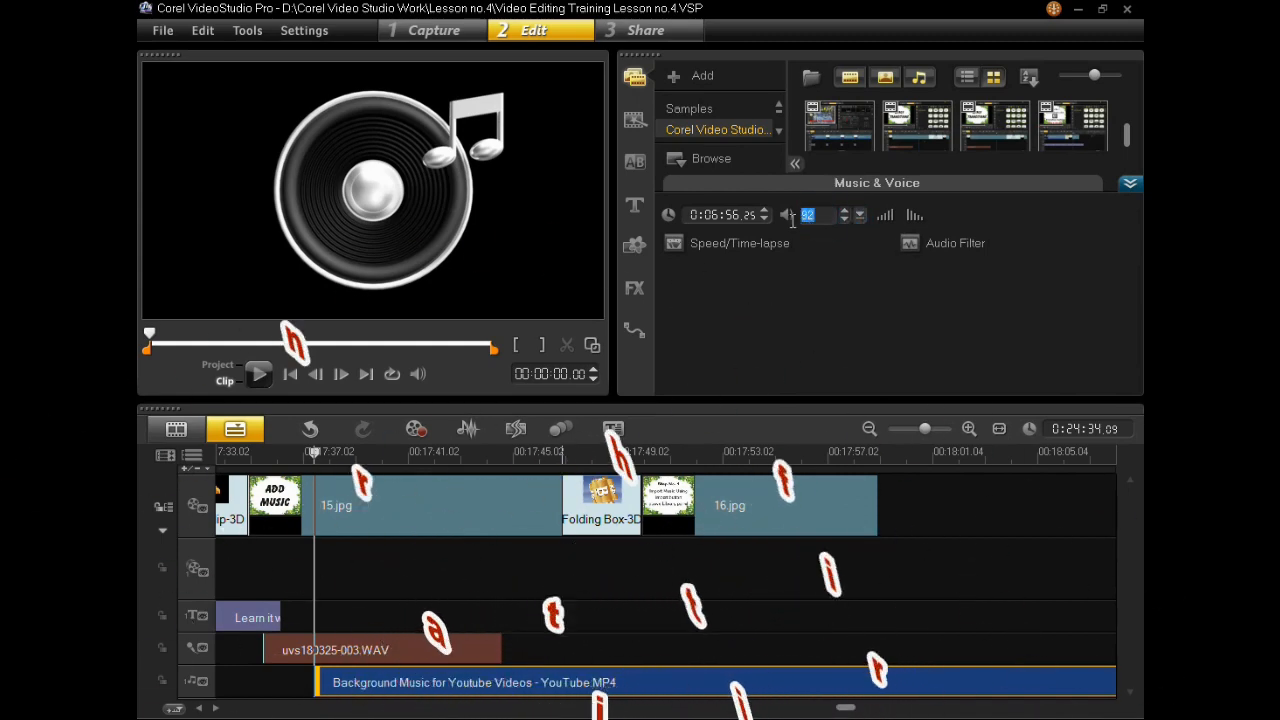
pyautogui.write('1')
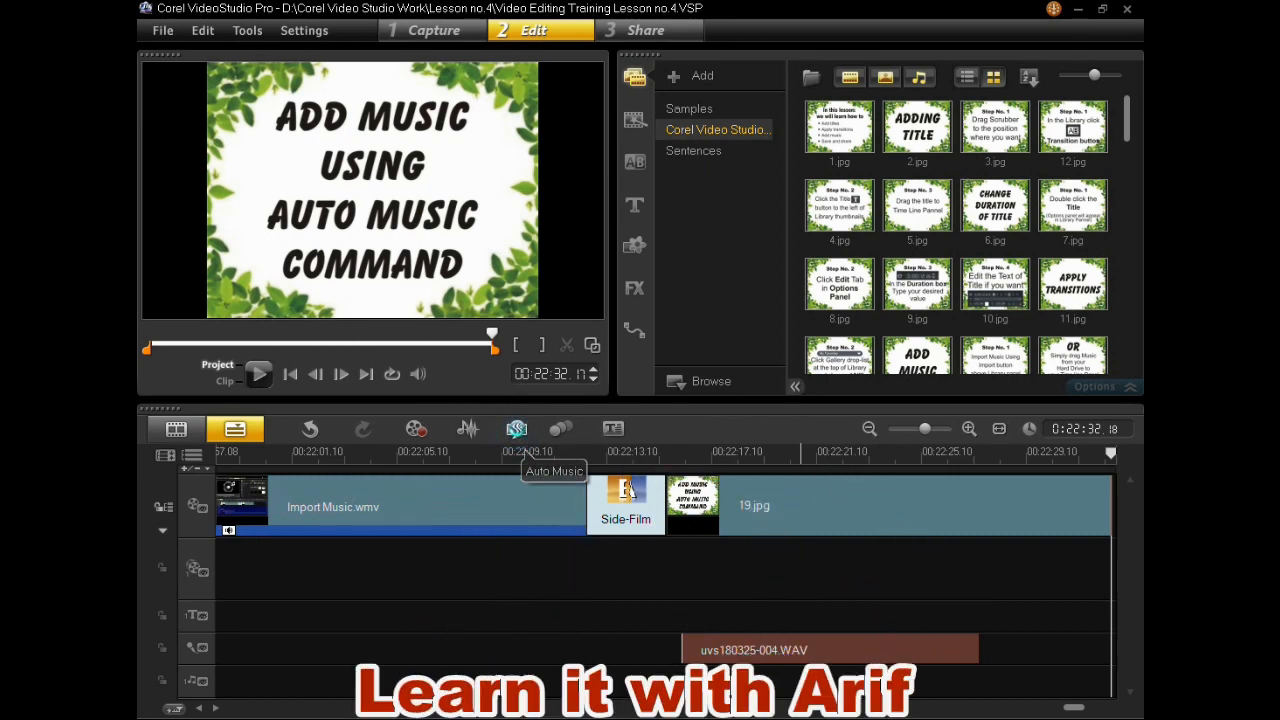
# Launch Auto Music and postpone the available library updates.
pyautogui.click(517, 430)
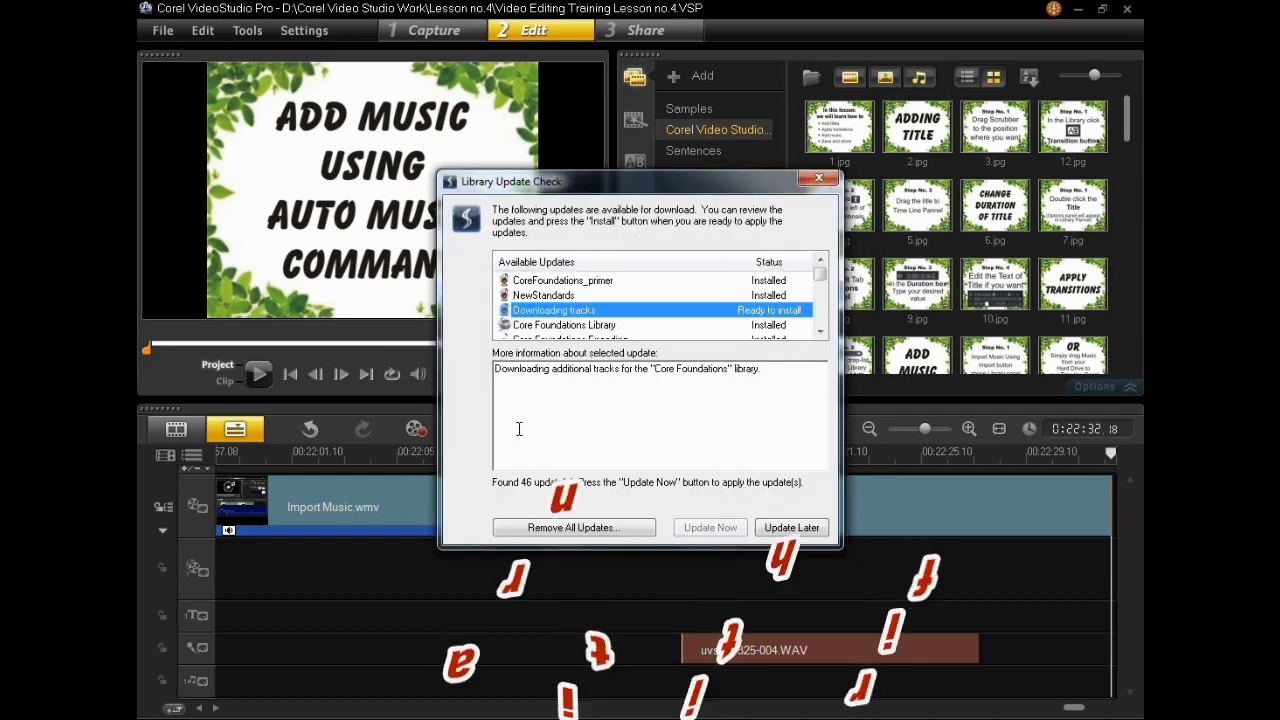
pyautogui.click(807, 528)
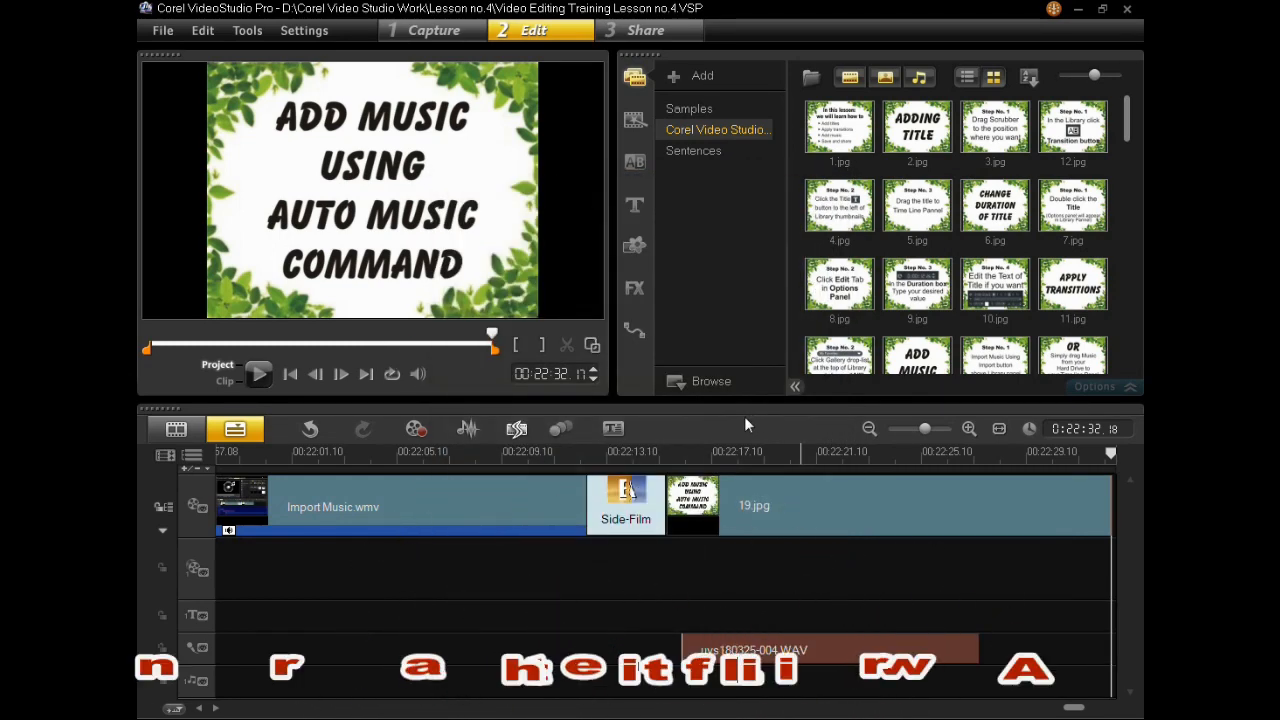
pyautogui.click(812, 530)
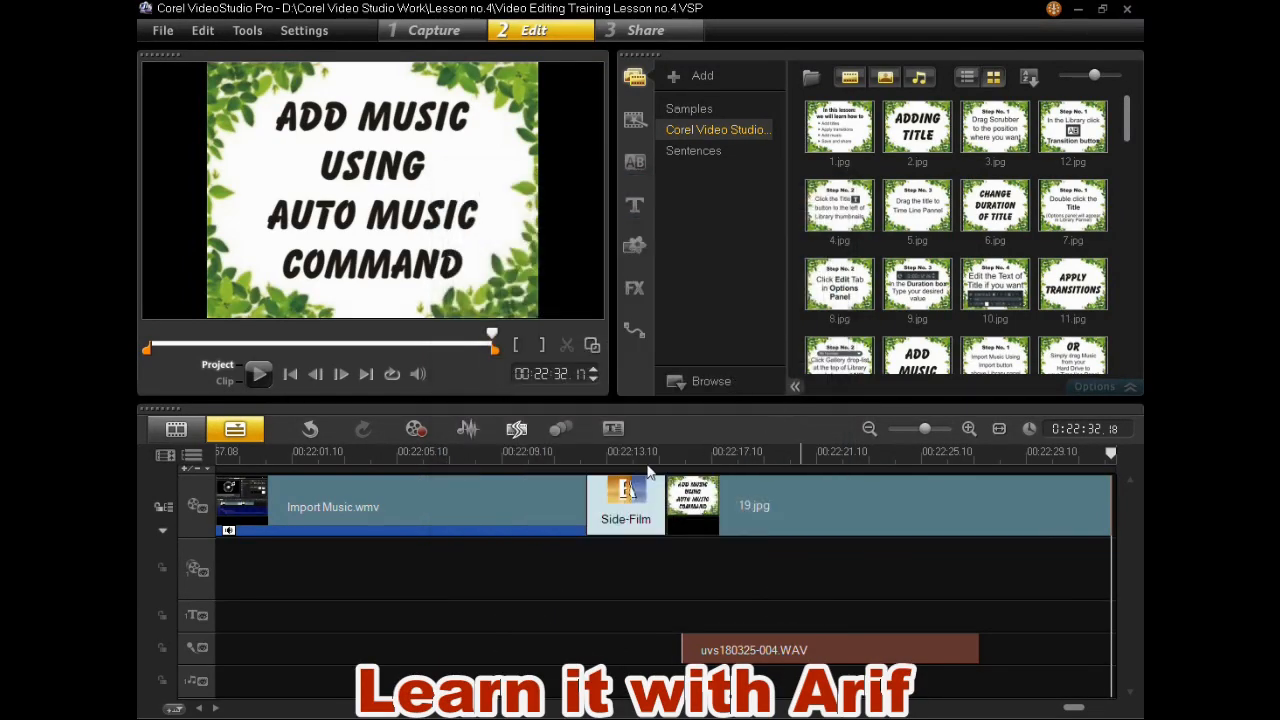
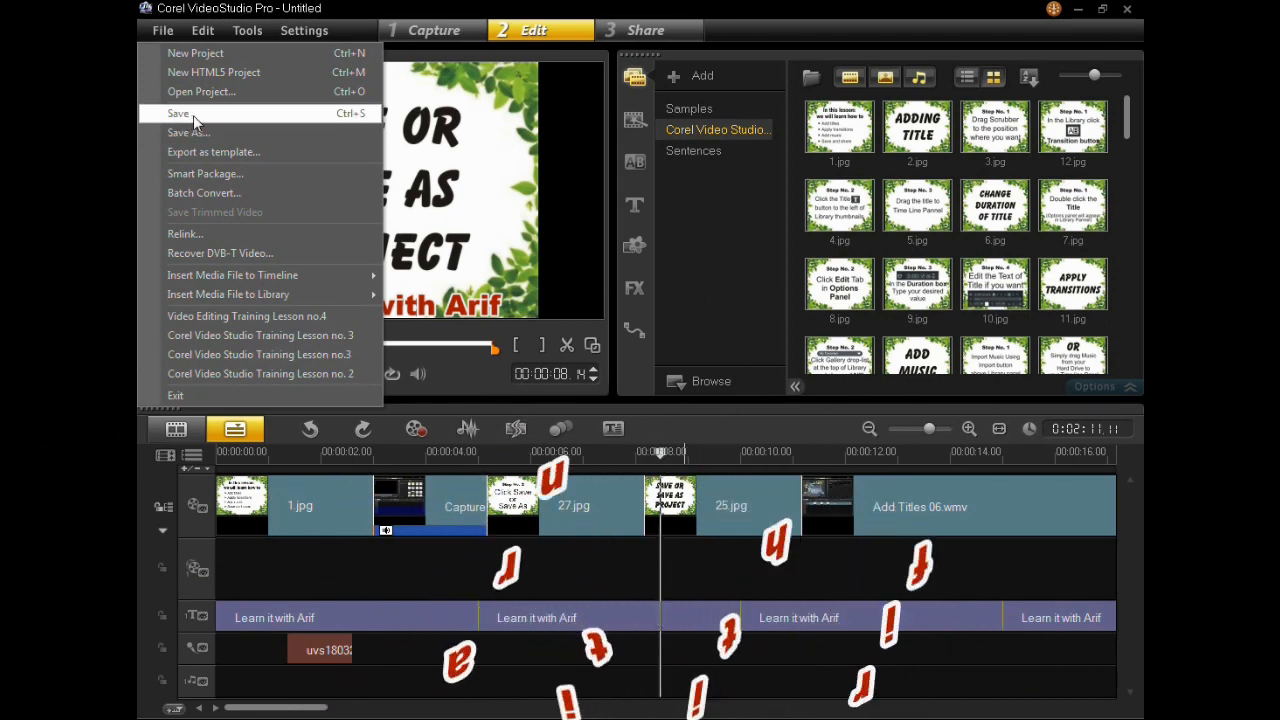
# Start saving the untitled project, then create and open a new folder named Project on Local Disk (E:).
pyautogui.click(193, 115)
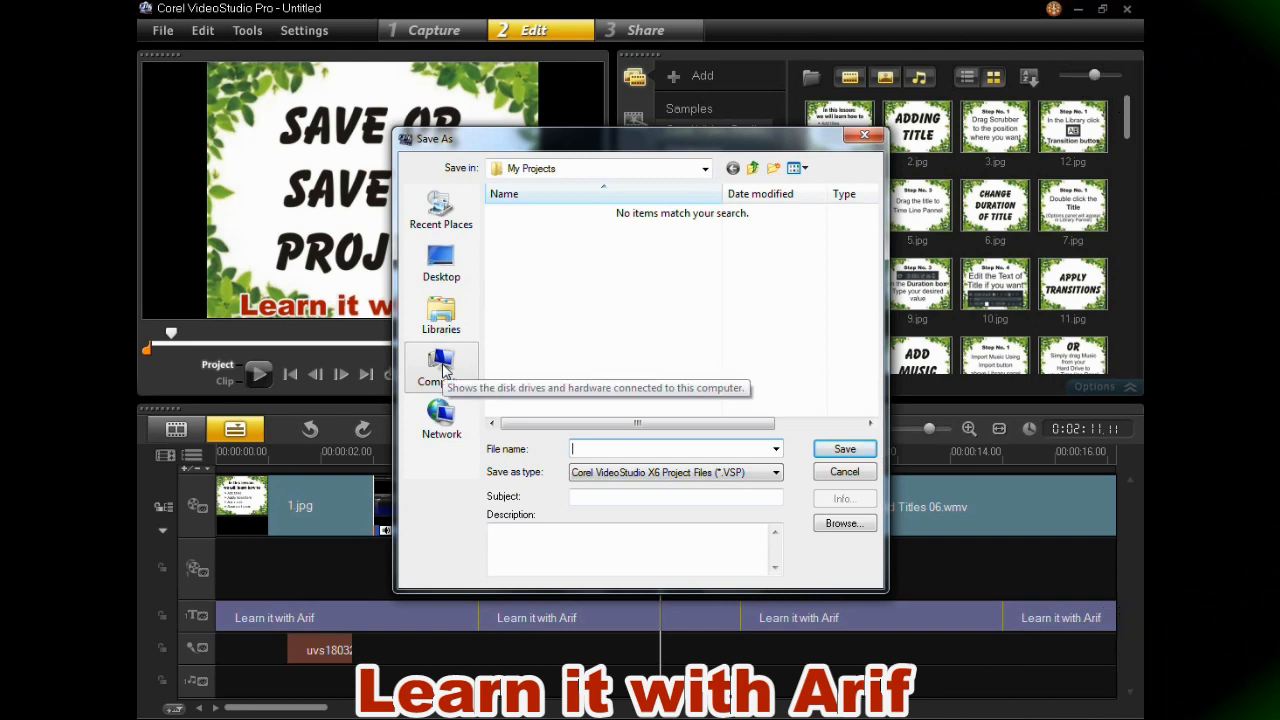
pyautogui.click(443, 368)
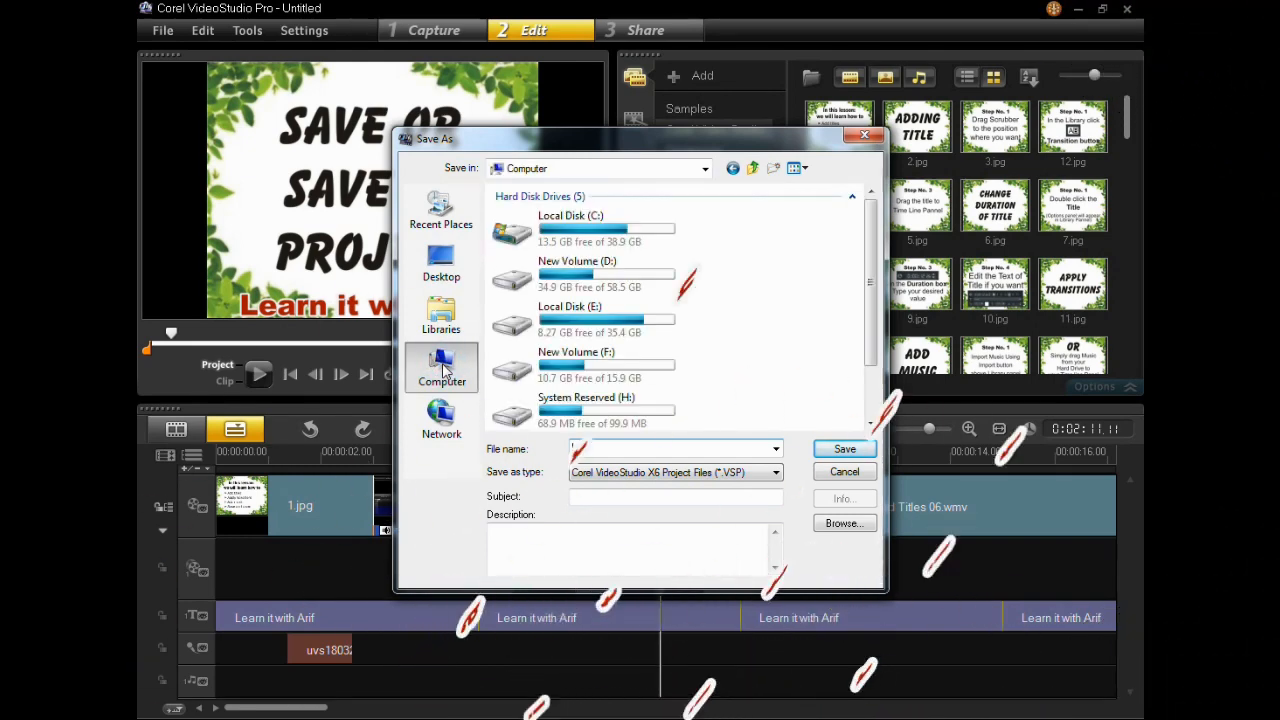
pyautogui.doubleClick(617, 330)
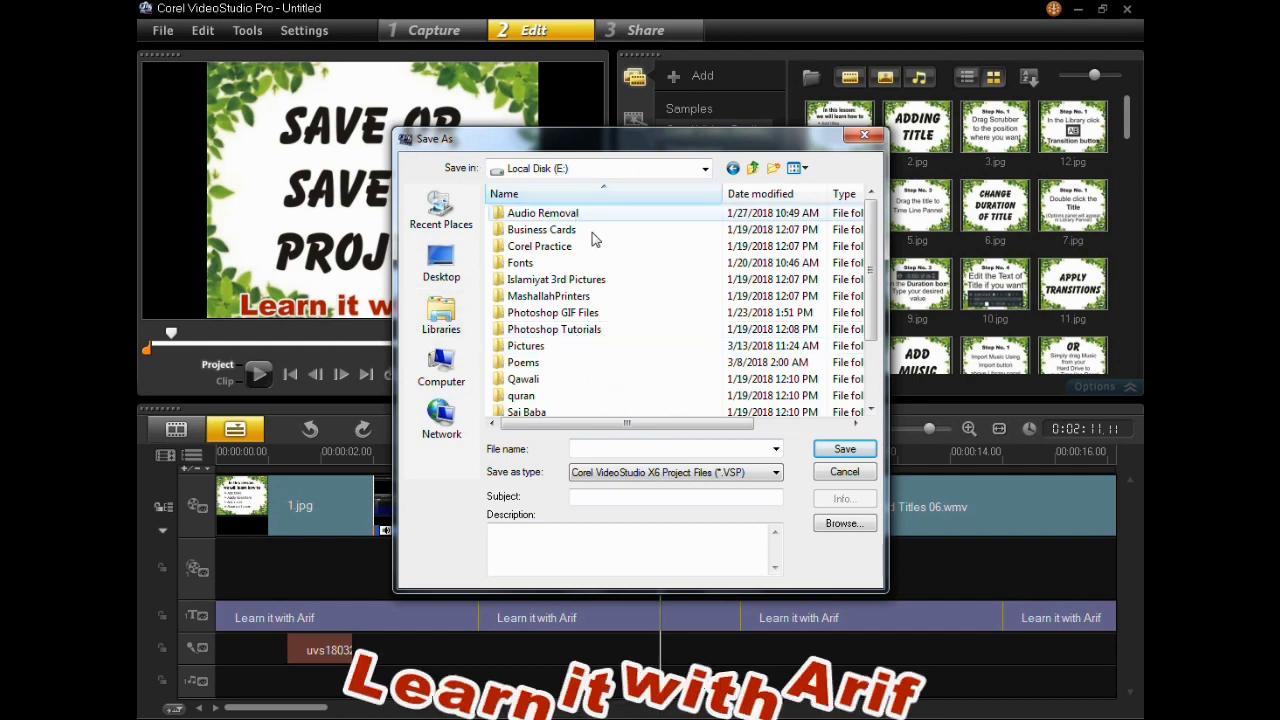
pyautogui.click(773, 170)
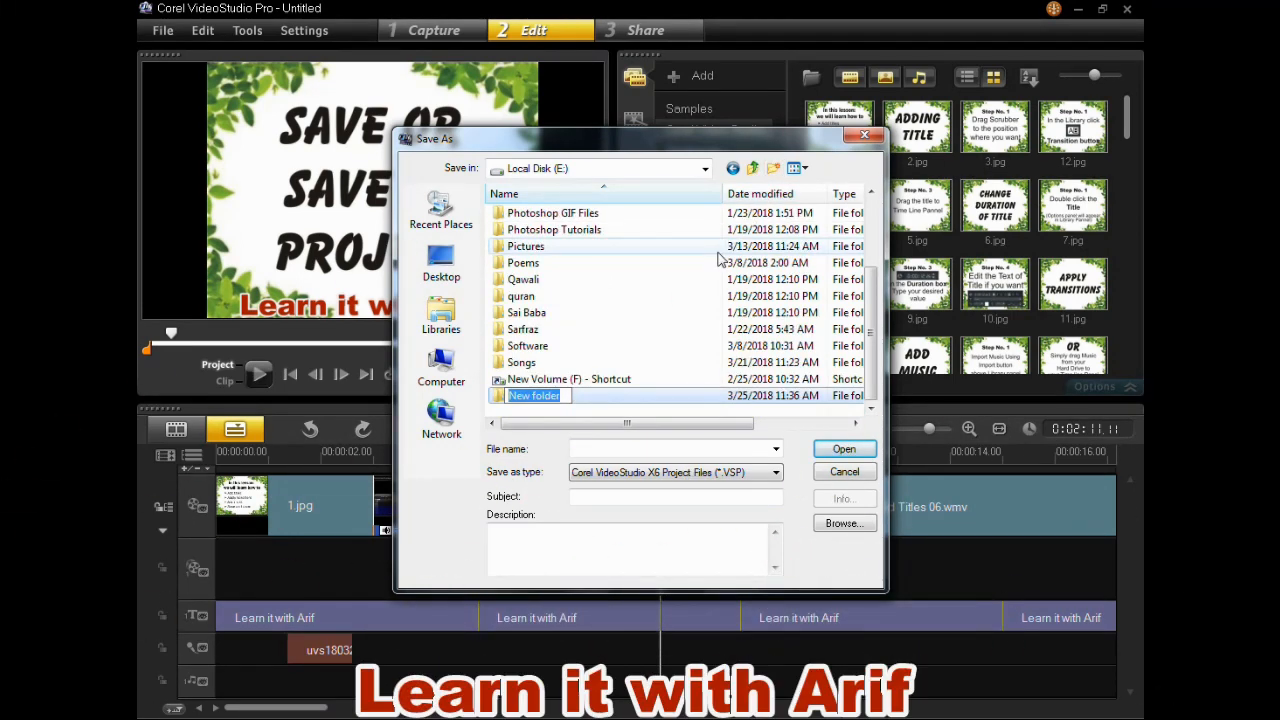
pyautogui.write('P')
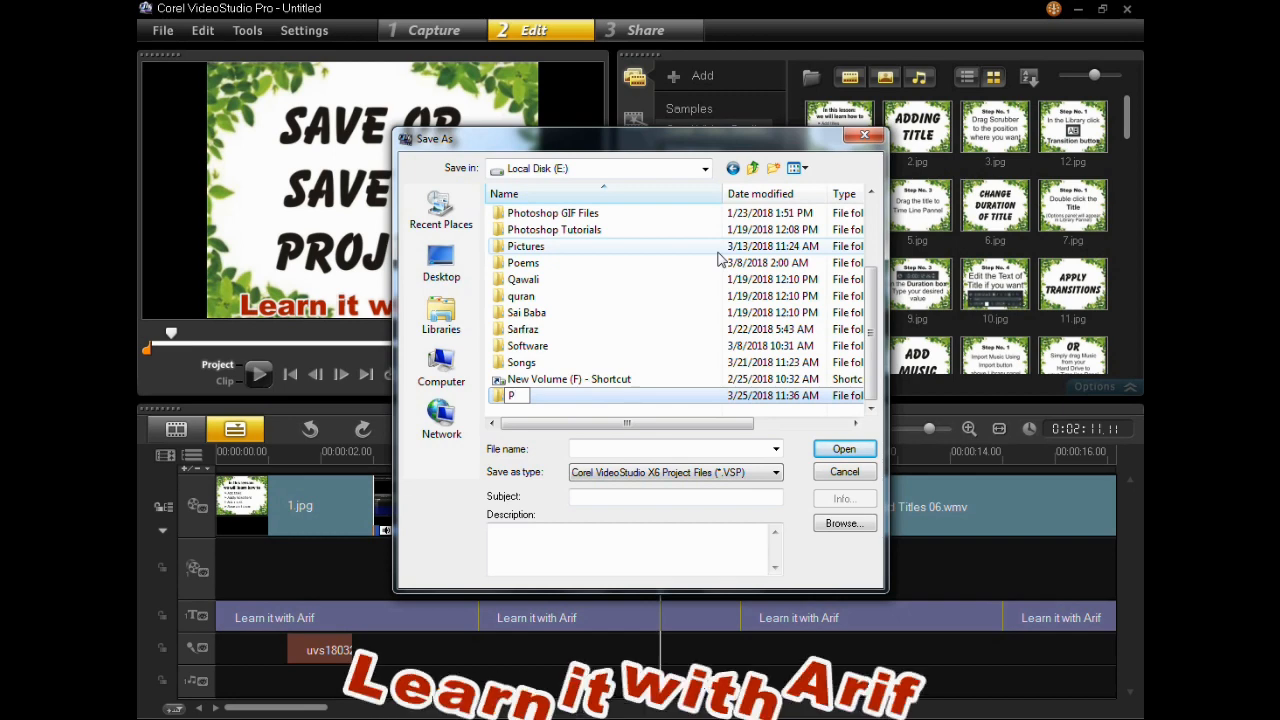
pyautogui.write('roject')
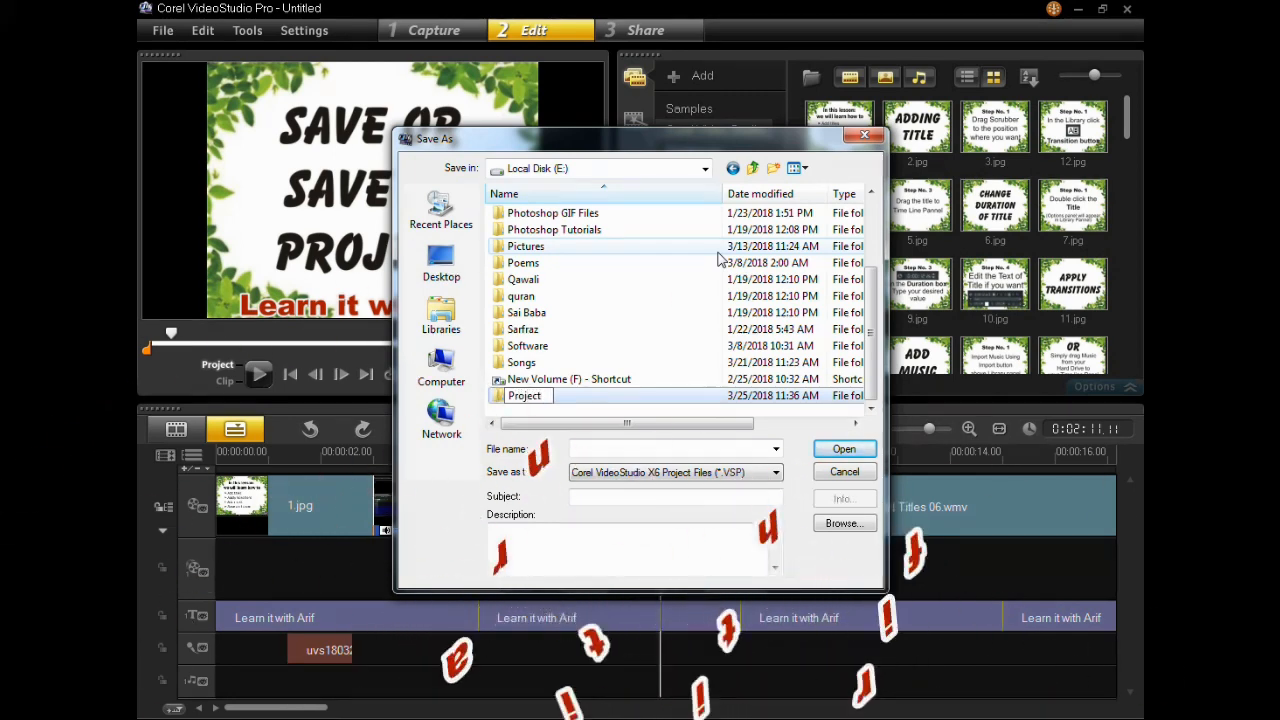
pyautogui.press('Return')
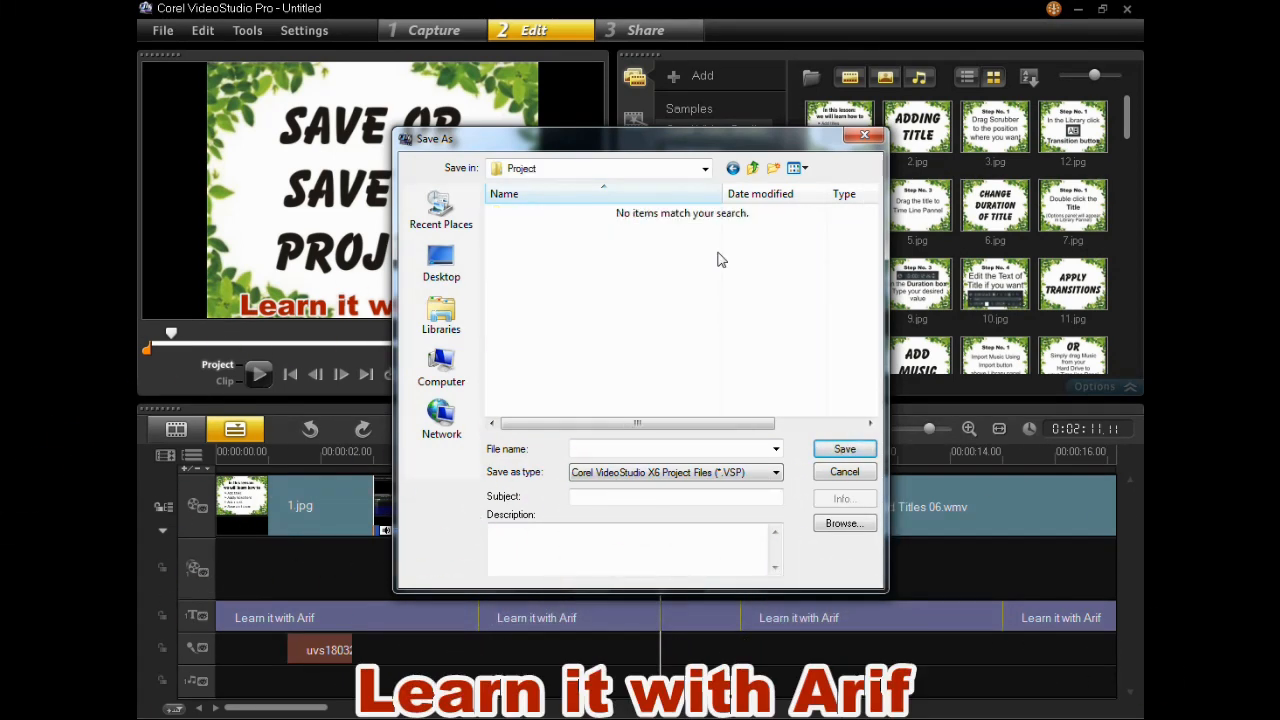
# Save the project file in the new folder under the name Project.
pyautogui.click(631, 449)
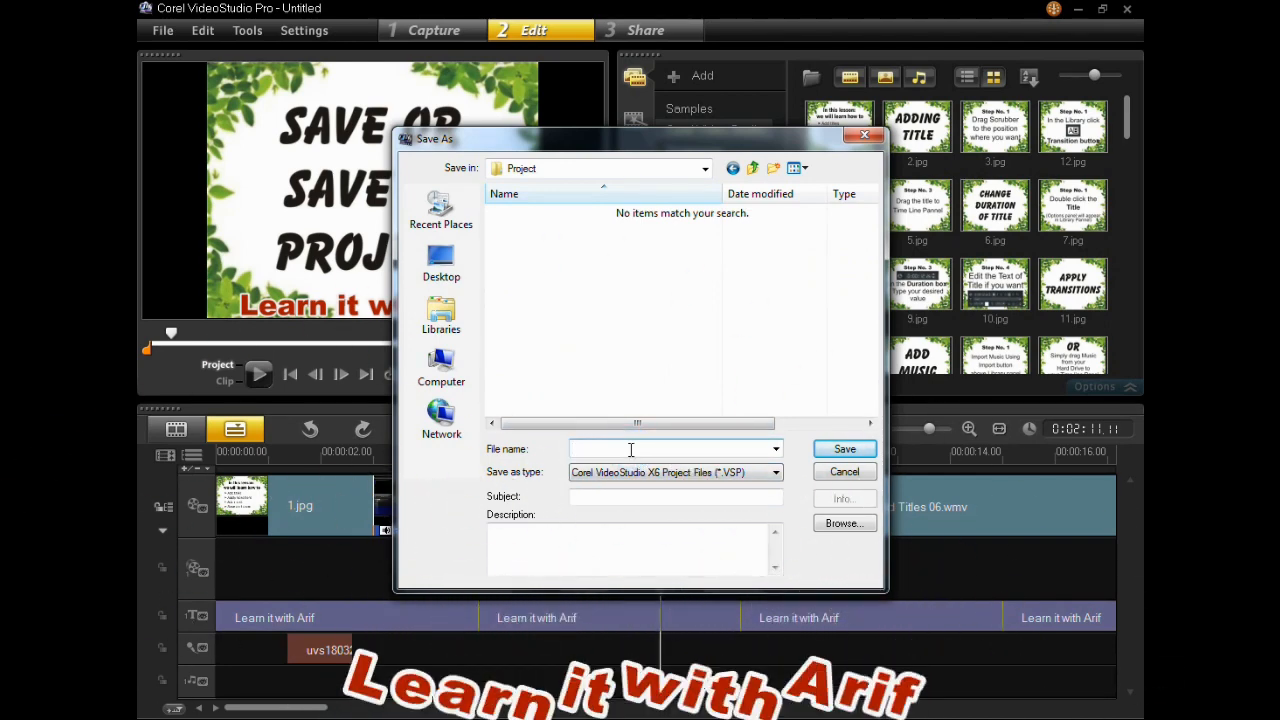
pyautogui.write('Project')
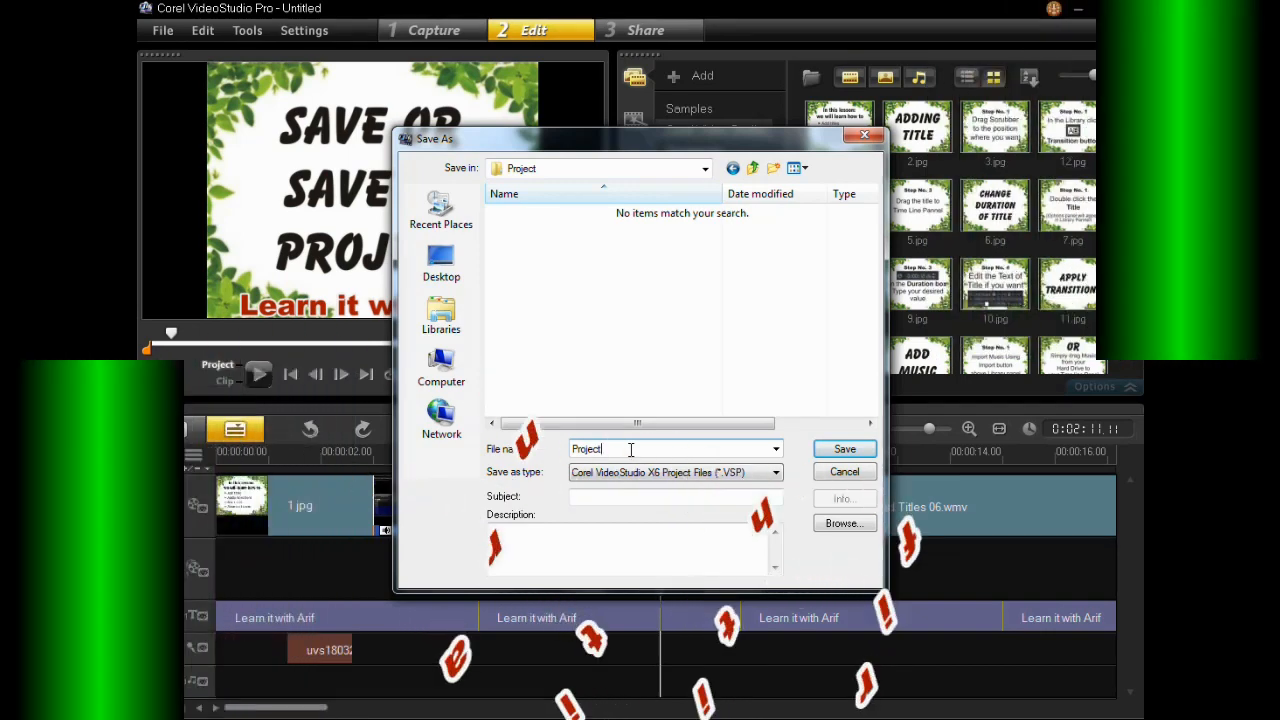
pyautogui.click(845, 451)
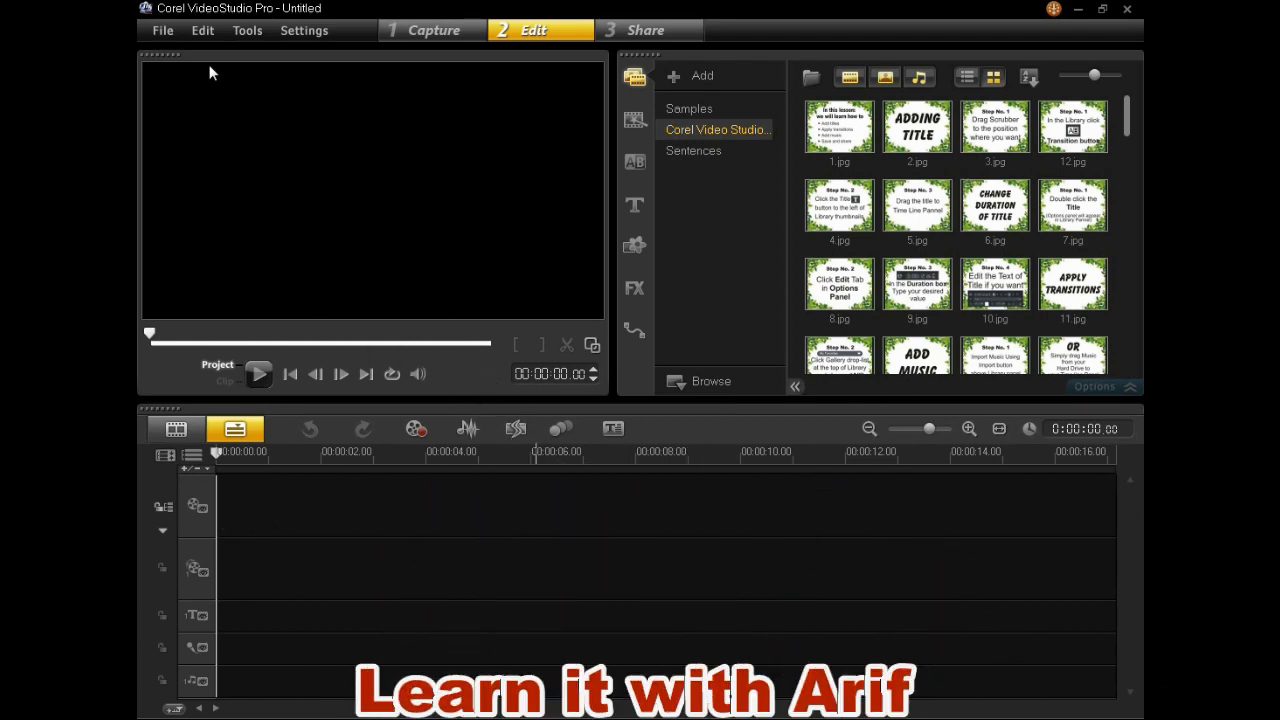
# Start opening an existing project and browse the computer's drives to Local Disk (E:).
pyautogui.click(165, 30)
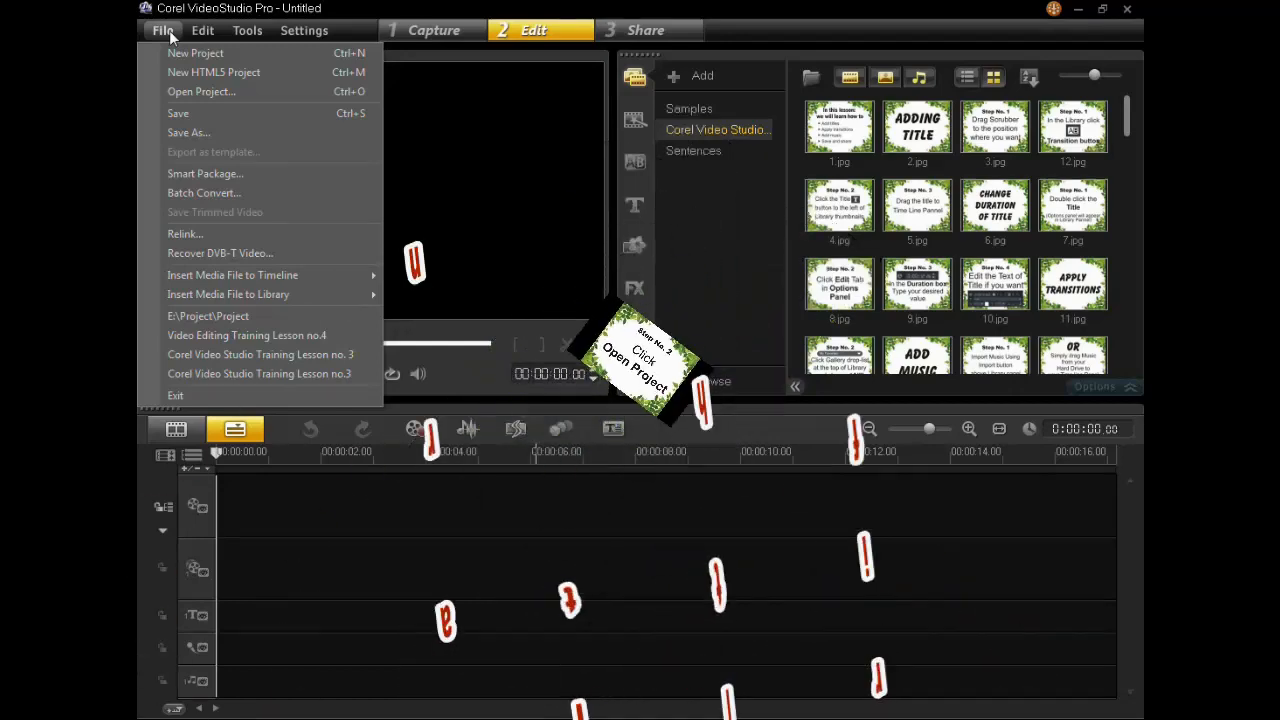
pyautogui.click(206, 97)
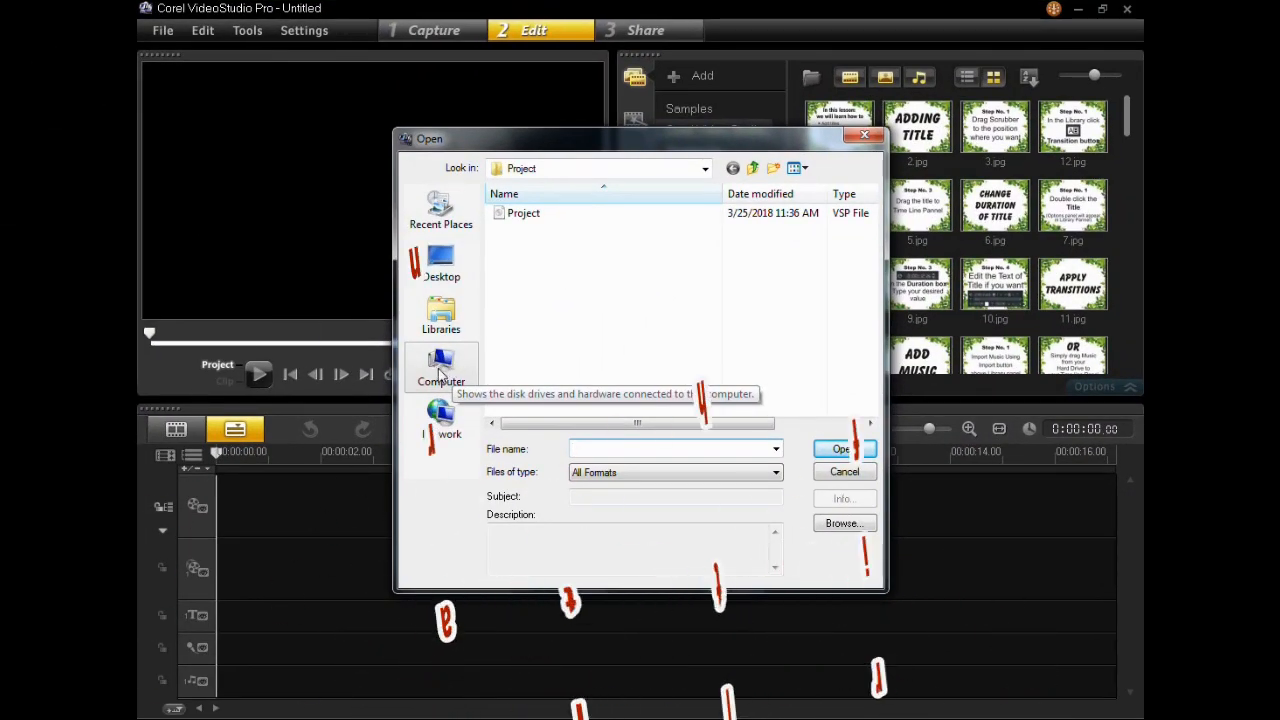
pyautogui.click(440, 372)
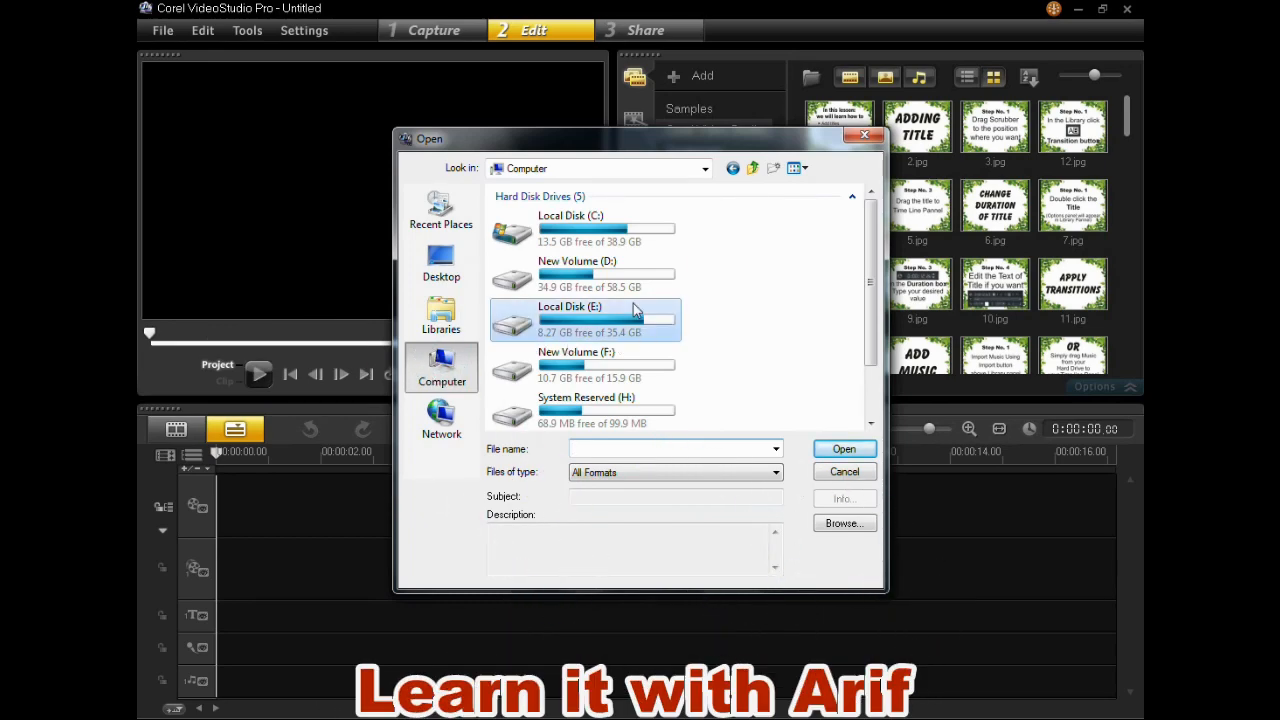
pyautogui.doubleClick(607, 278)
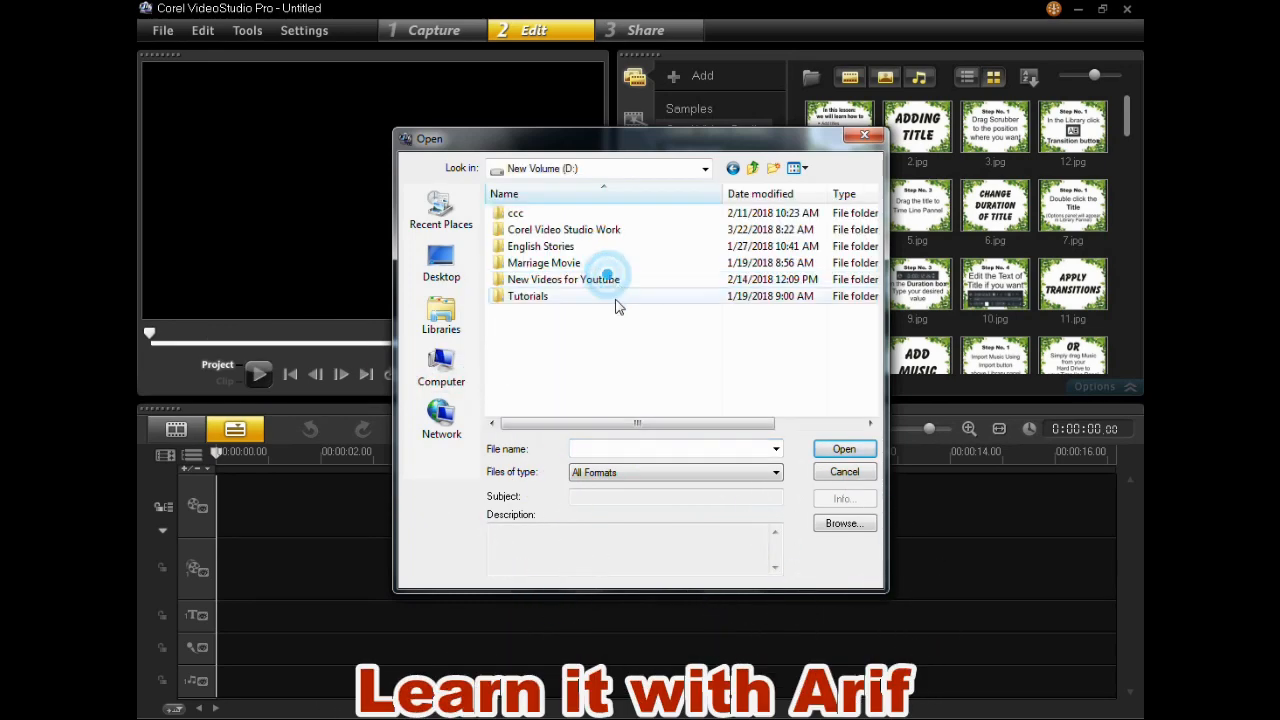
pyautogui.click(561, 280)
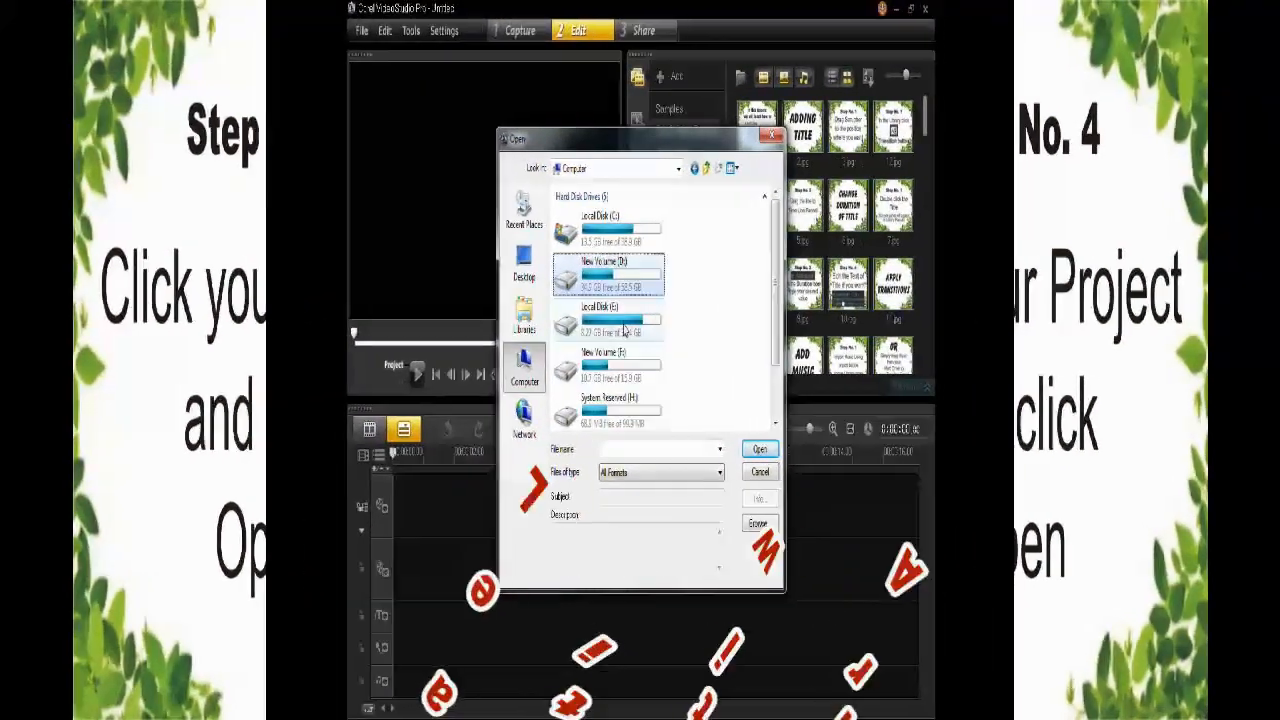
pyautogui.doubleClick(625, 330)
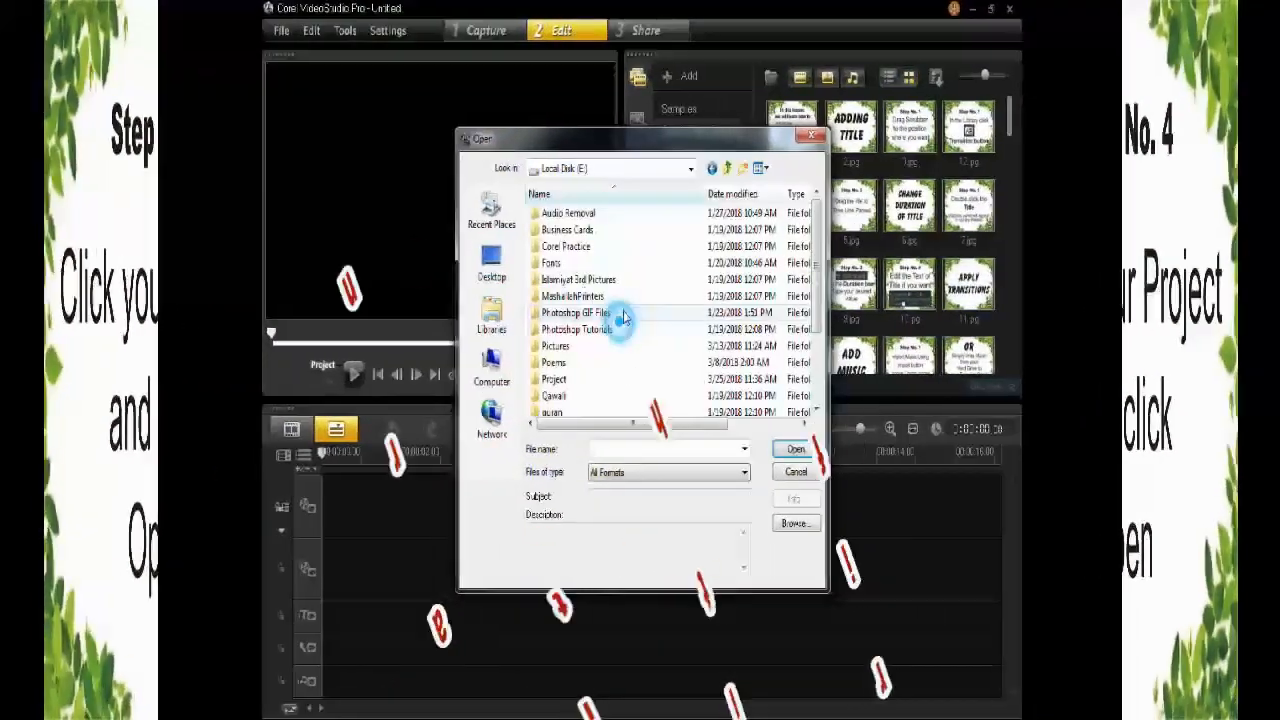
# Open the Project VSP file from the Project folder on Local Disk (E:).
pyautogui.click(590, 281)
pyautogui.press('p')
pyautogui.press('r')
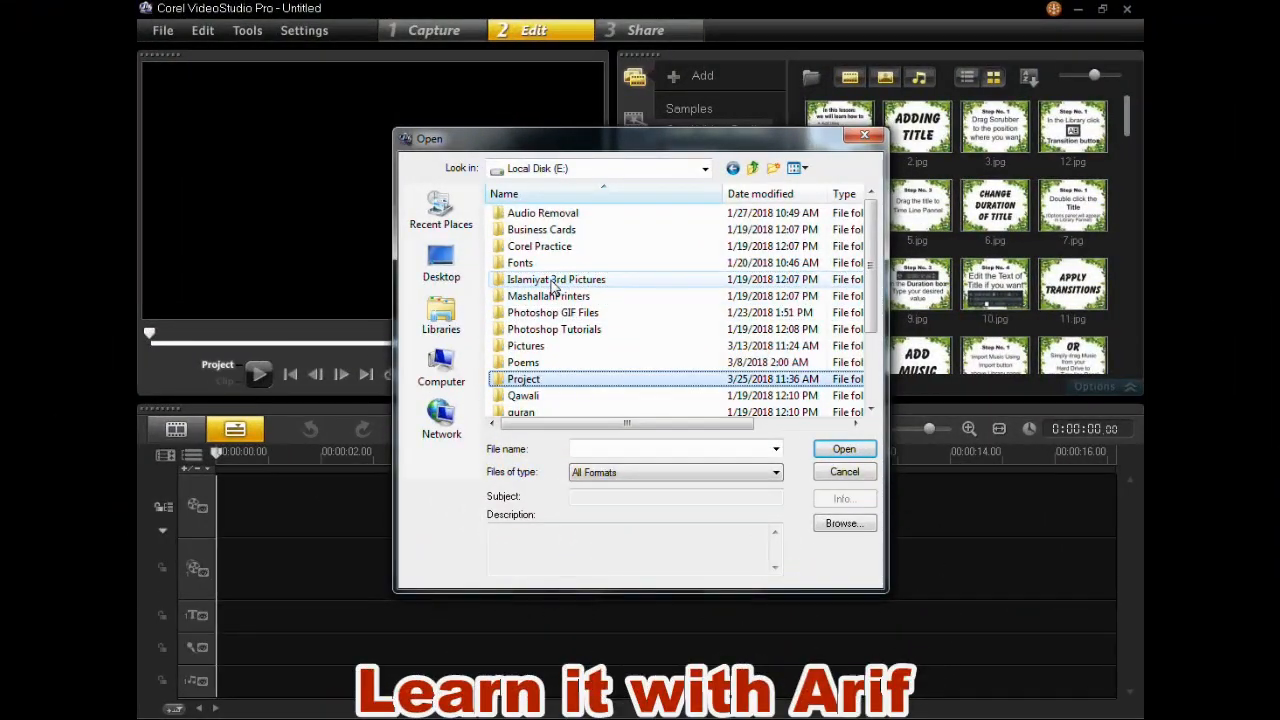
pyautogui.doubleClick(523, 382)
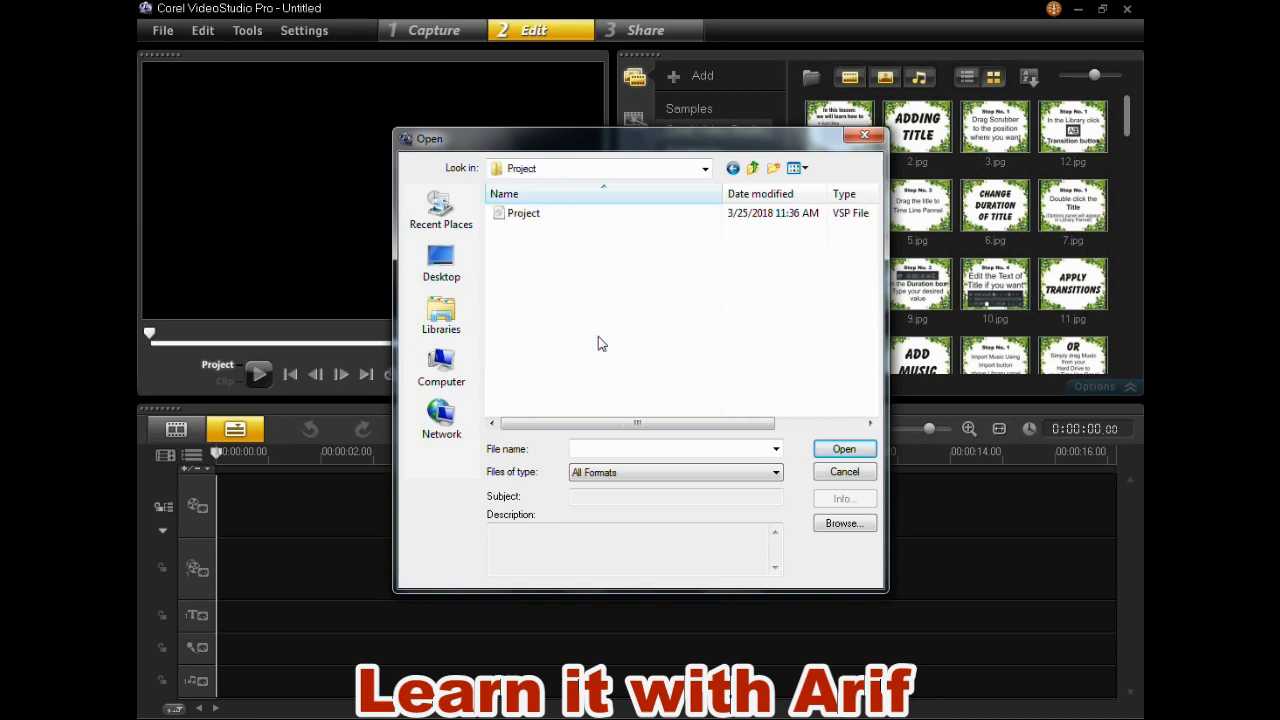
pyautogui.click(525, 216)
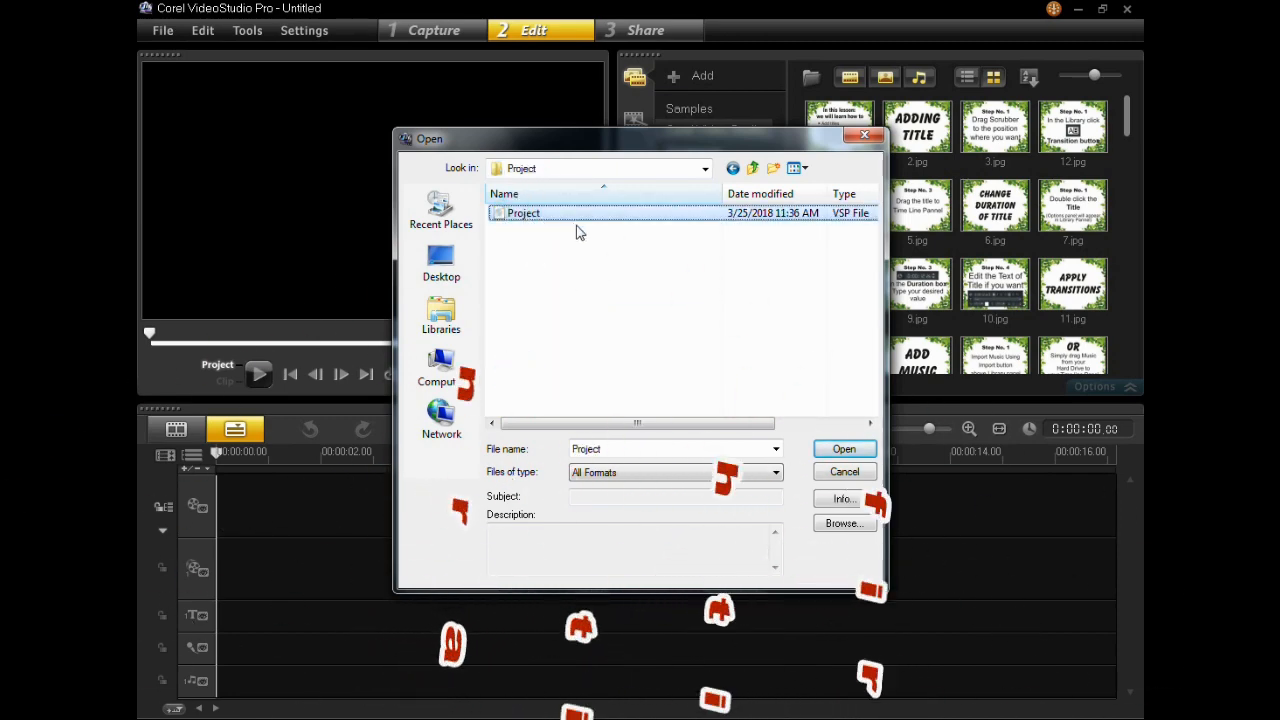
pyautogui.click(845, 450)
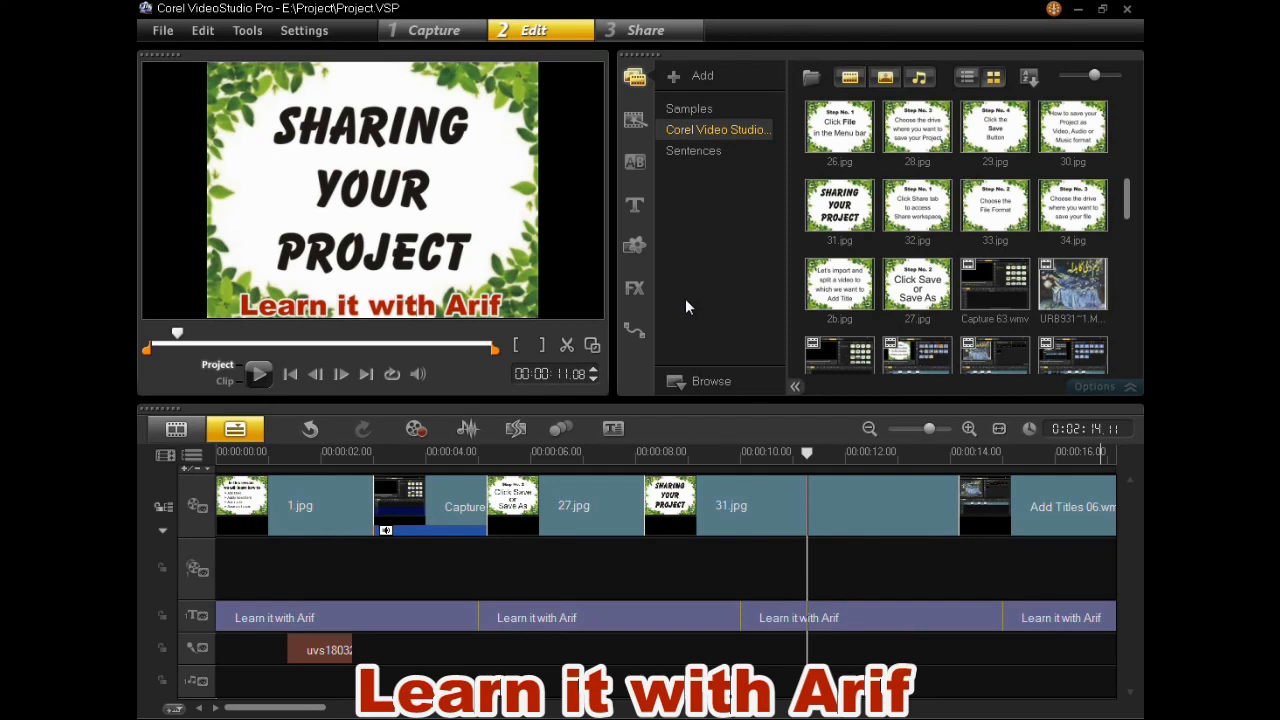
# Go to the Share workspace and start creating a video file in the MPEG-4 AVC (1280x720) format.
pyautogui.click(646, 32)
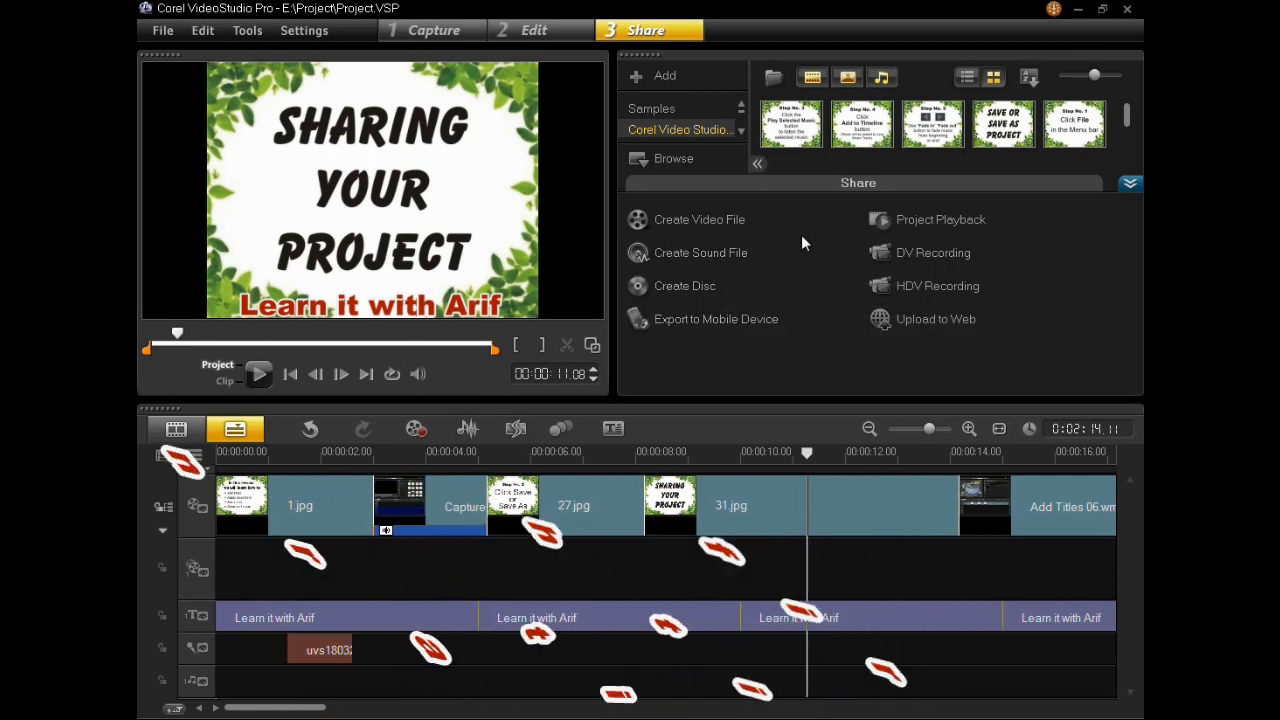
pyautogui.click(717, 220)
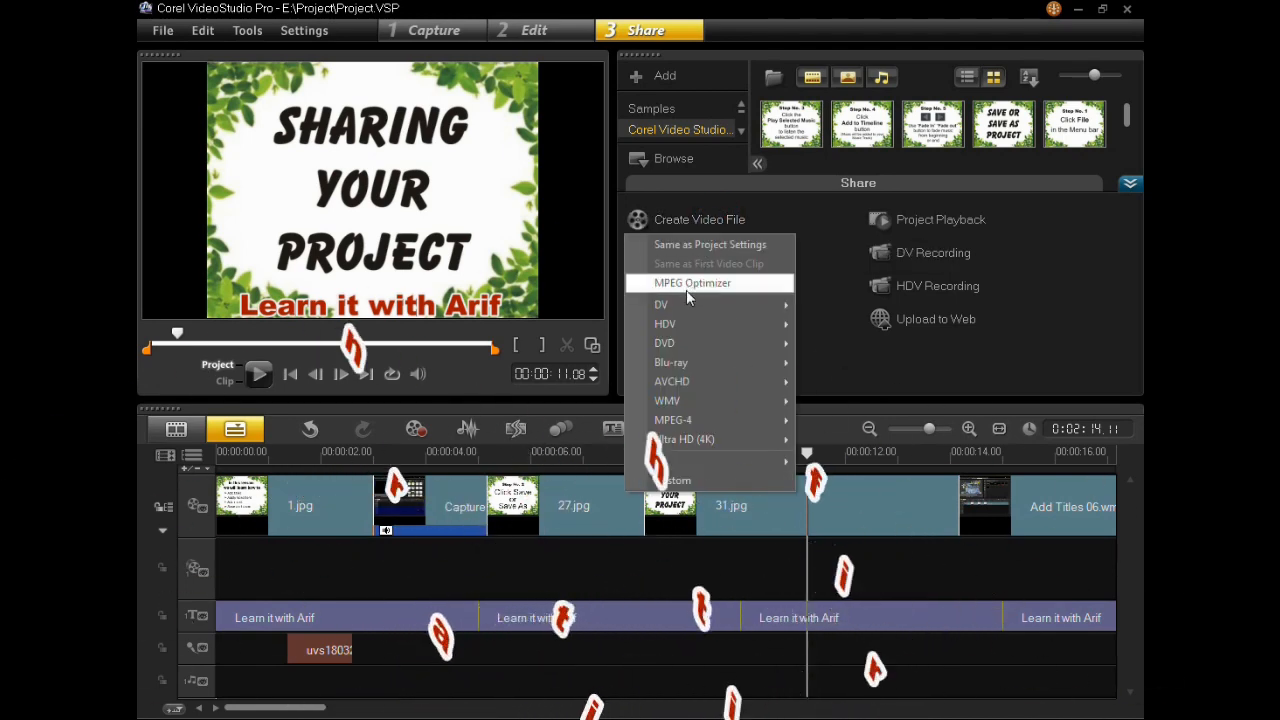
pyautogui.moveTo(686, 330)
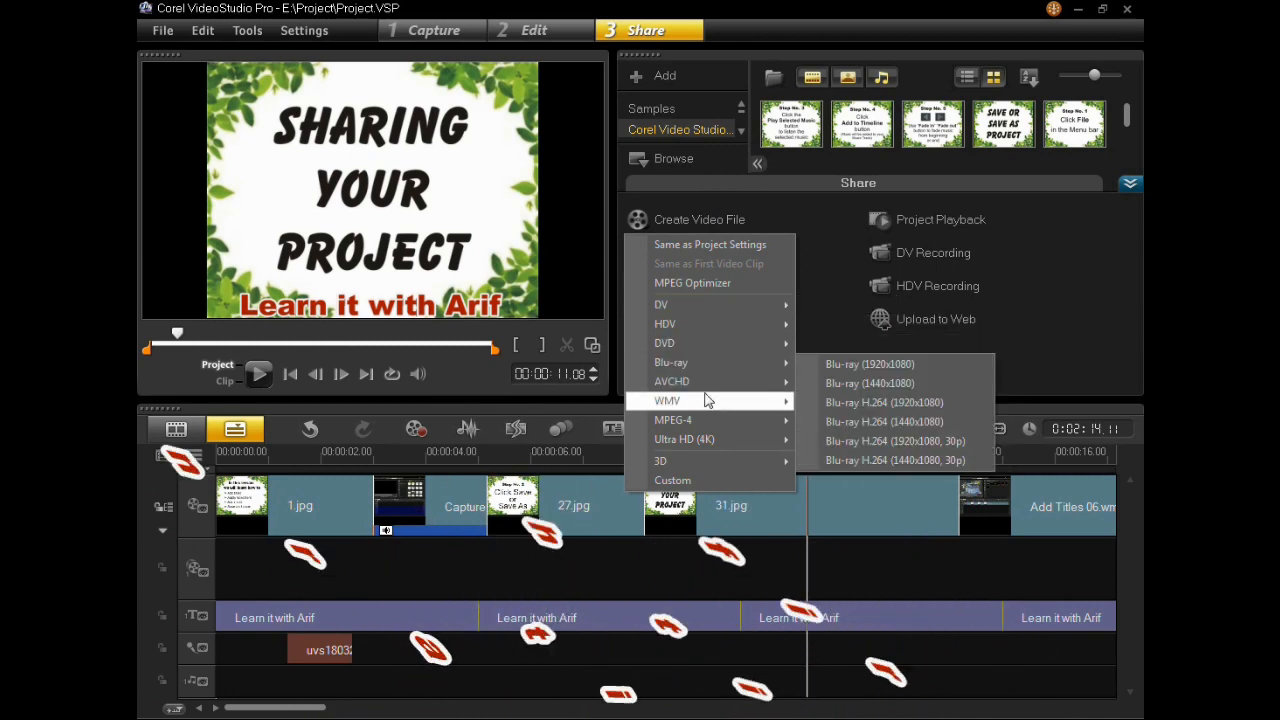
pyautogui.moveTo(697, 424)
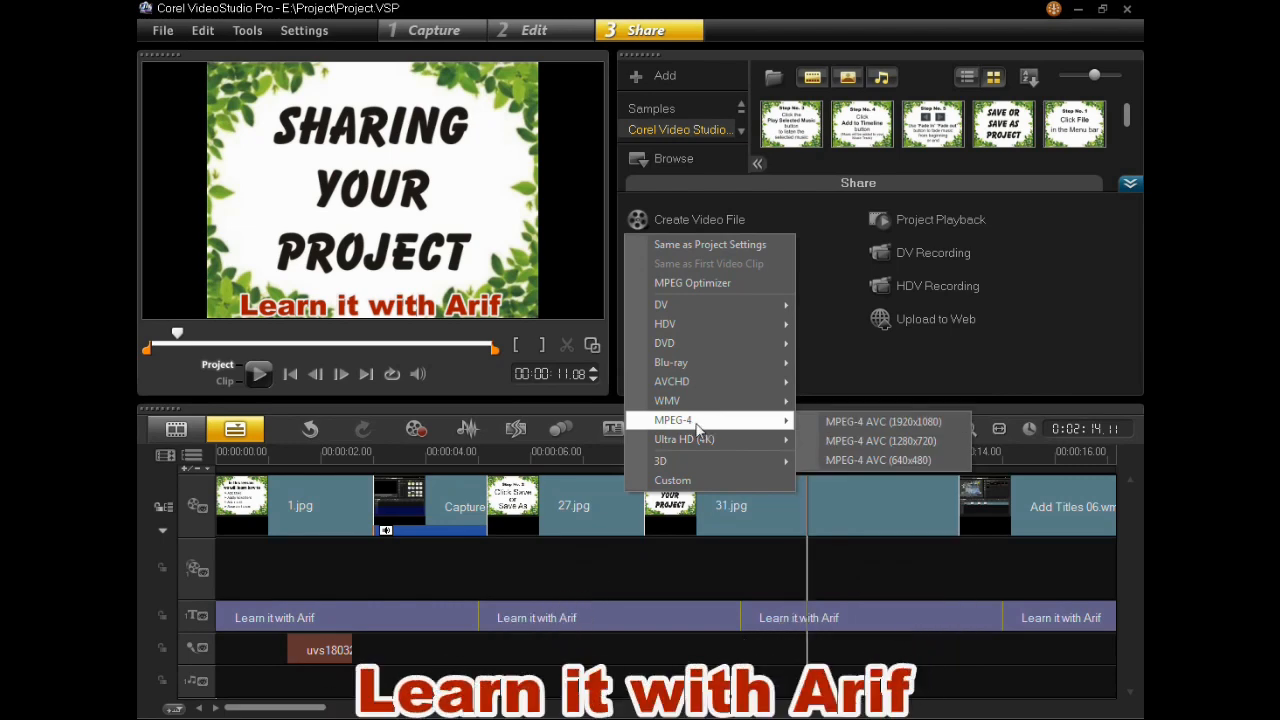
pyautogui.click(866, 443)
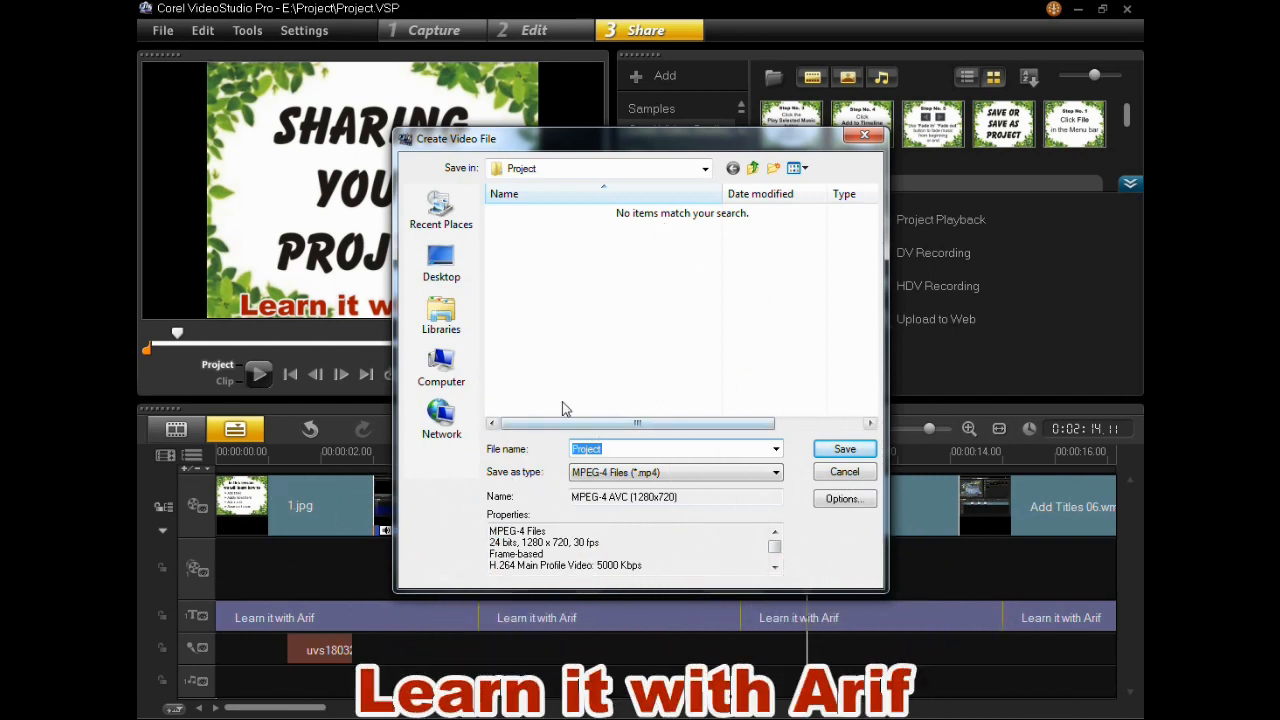
# Save the MPEG-4 video under the name Video in the Project folder on Local Disk (E:) and render it.
pyautogui.click(443, 366)
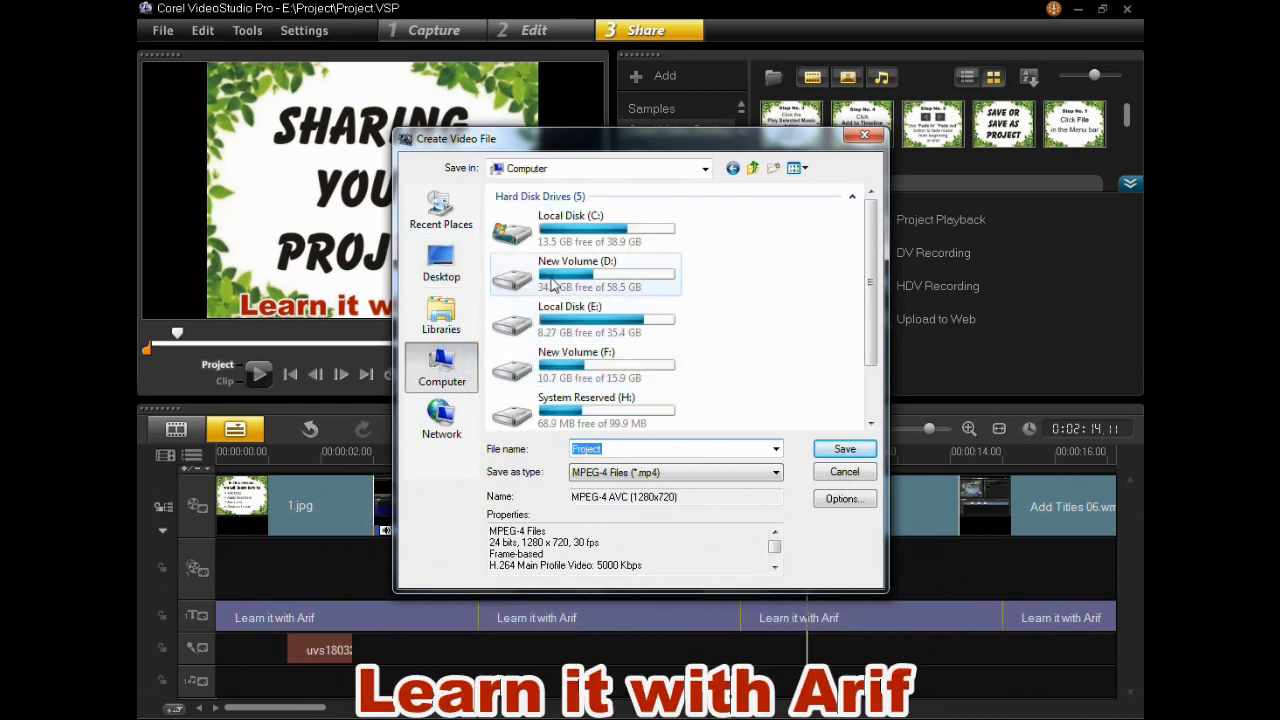
pyautogui.doubleClick(592, 316)
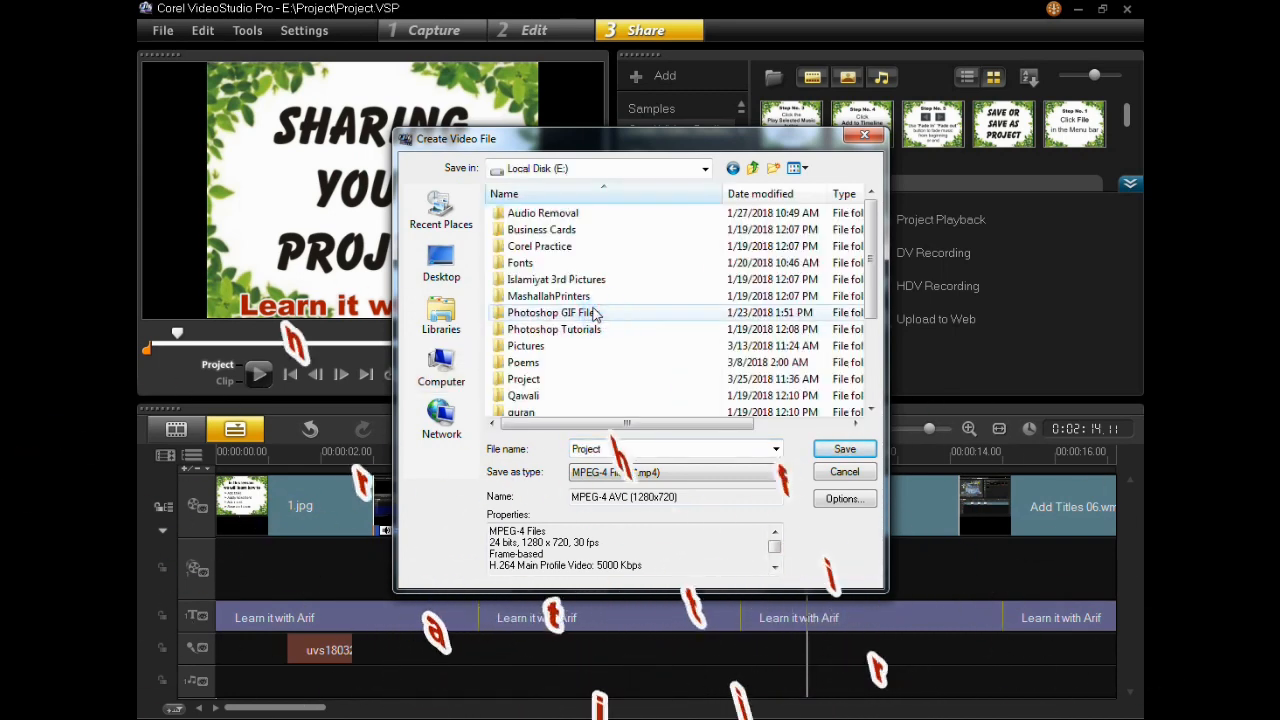
pyautogui.click(594, 314)
pyautogui.press('r')
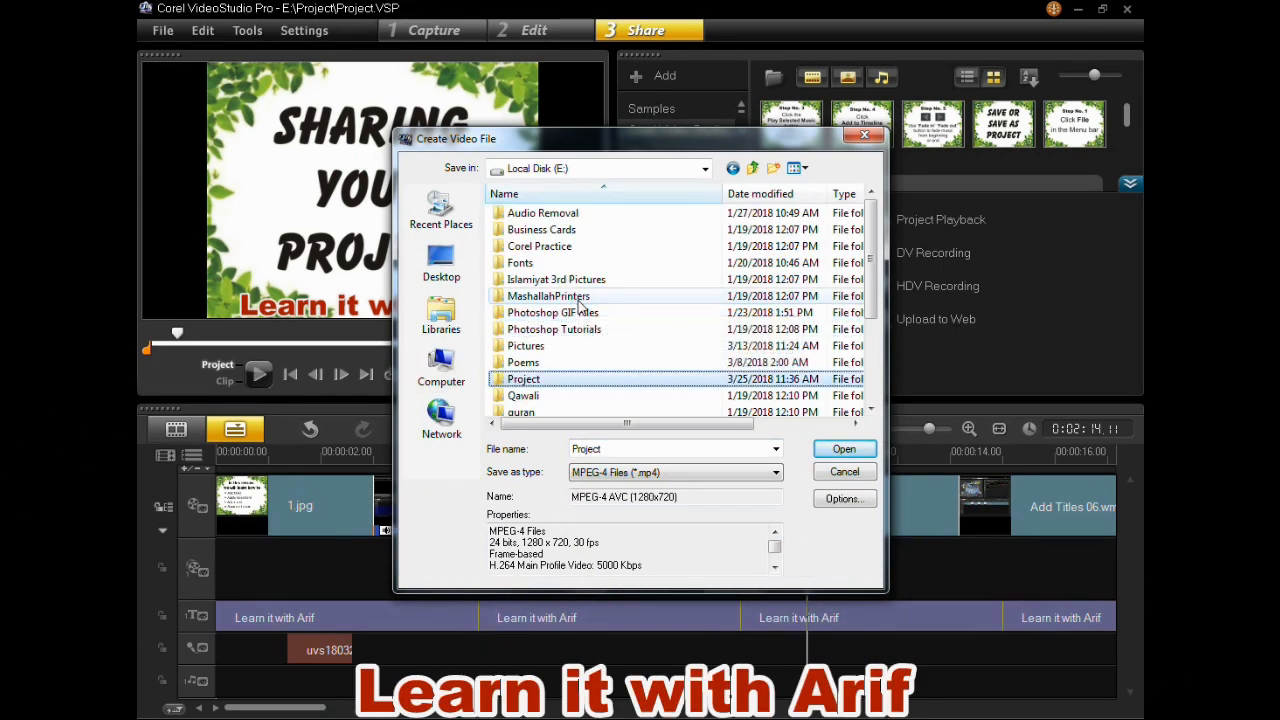
pyautogui.press('Return')
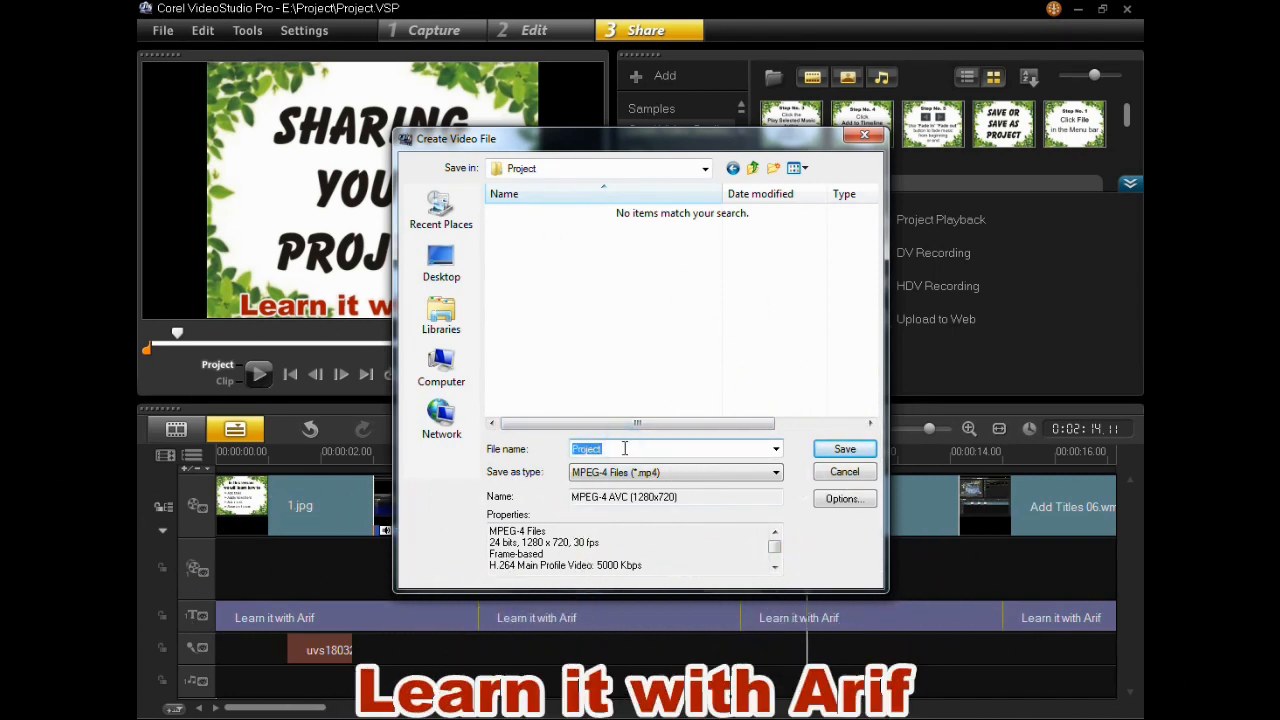
pyautogui.write('Video')
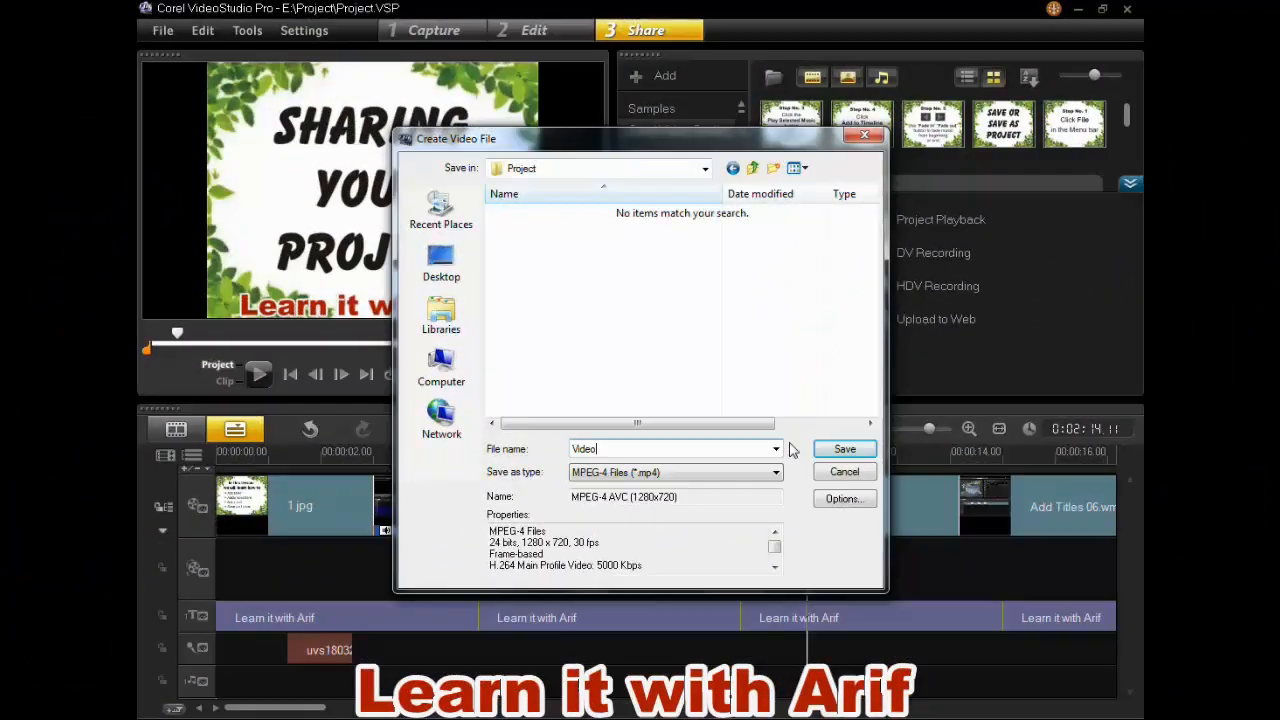
pyautogui.click(844, 450)
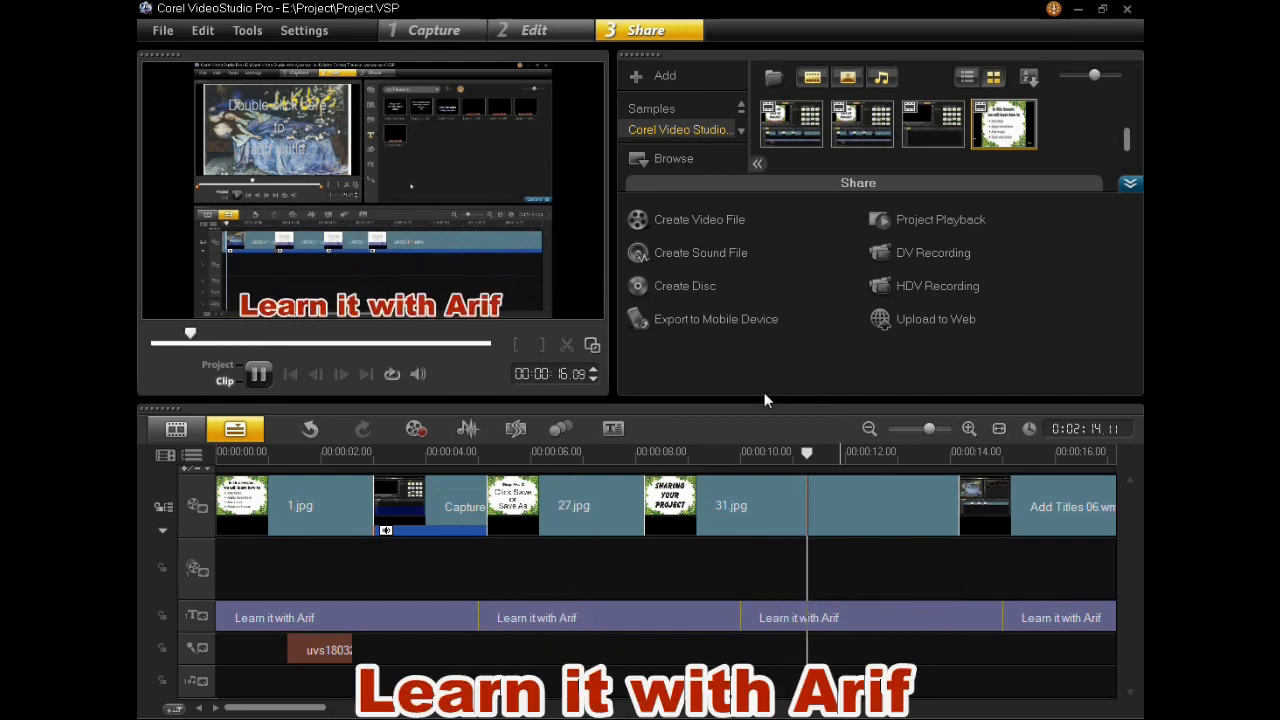
# Pause playback of the rendered video and open Windows Explorer.
pyautogui.click(260, 374)
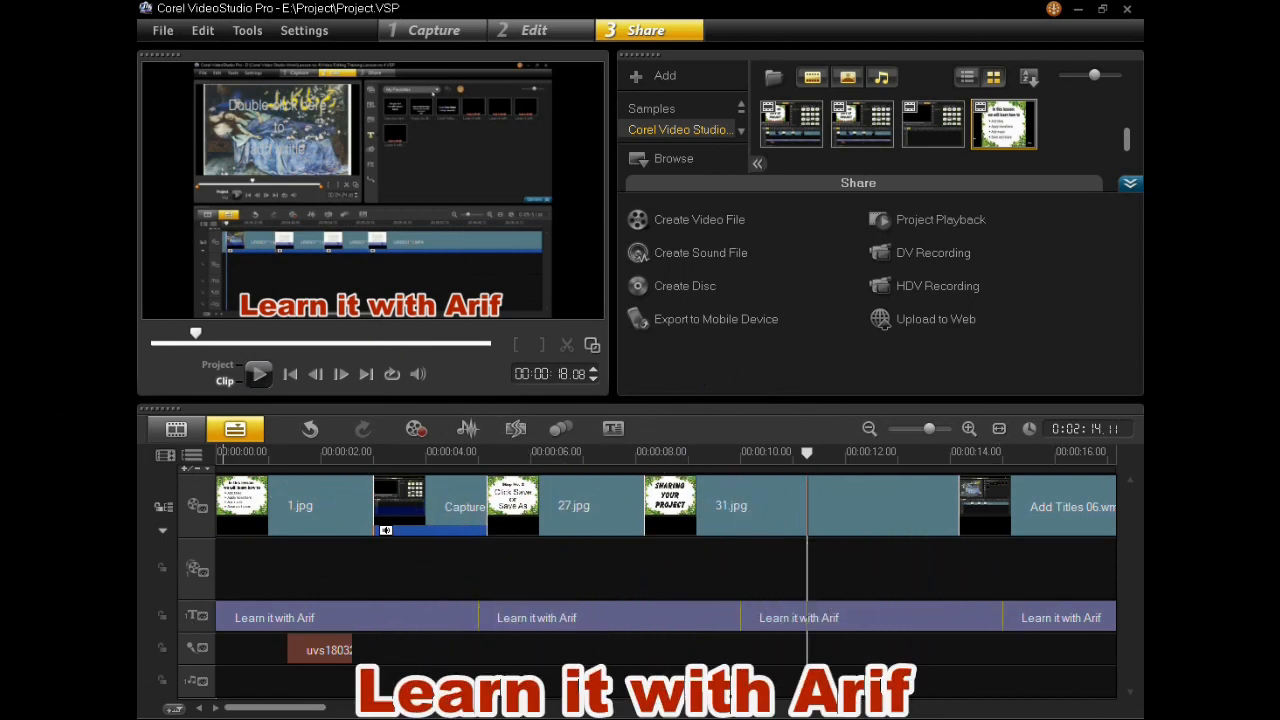
pyautogui.click(276, 718)
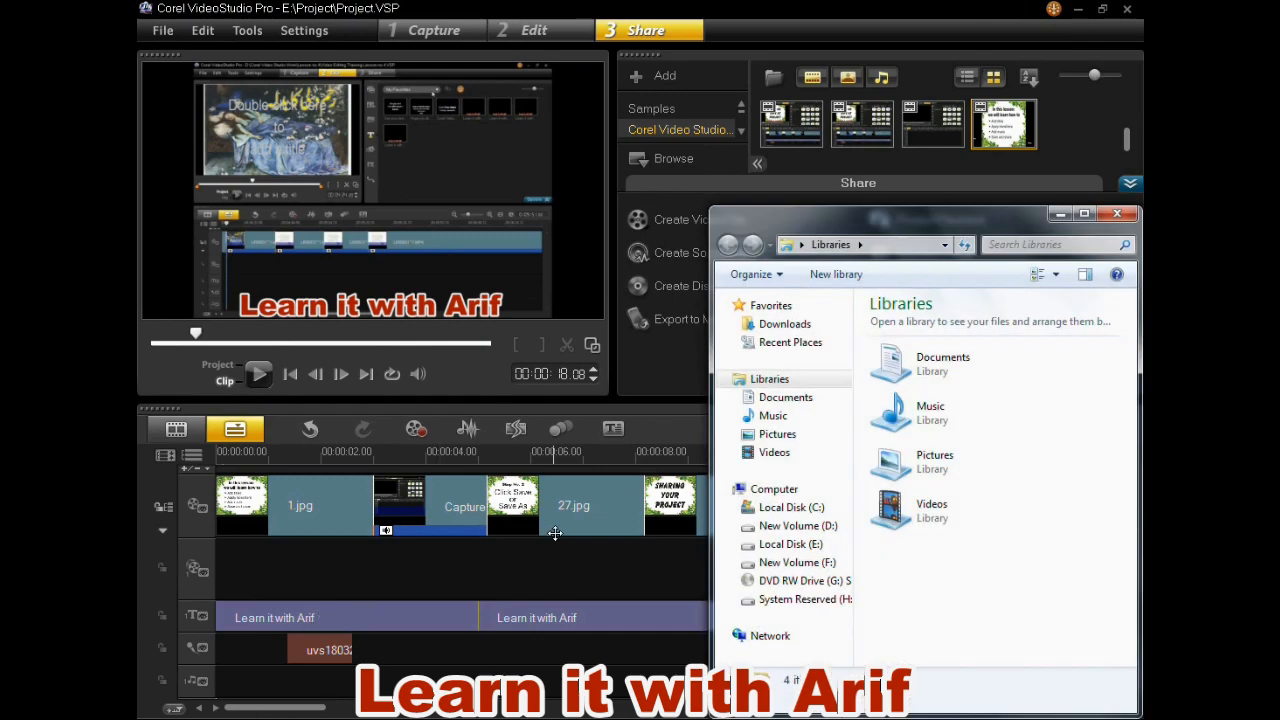